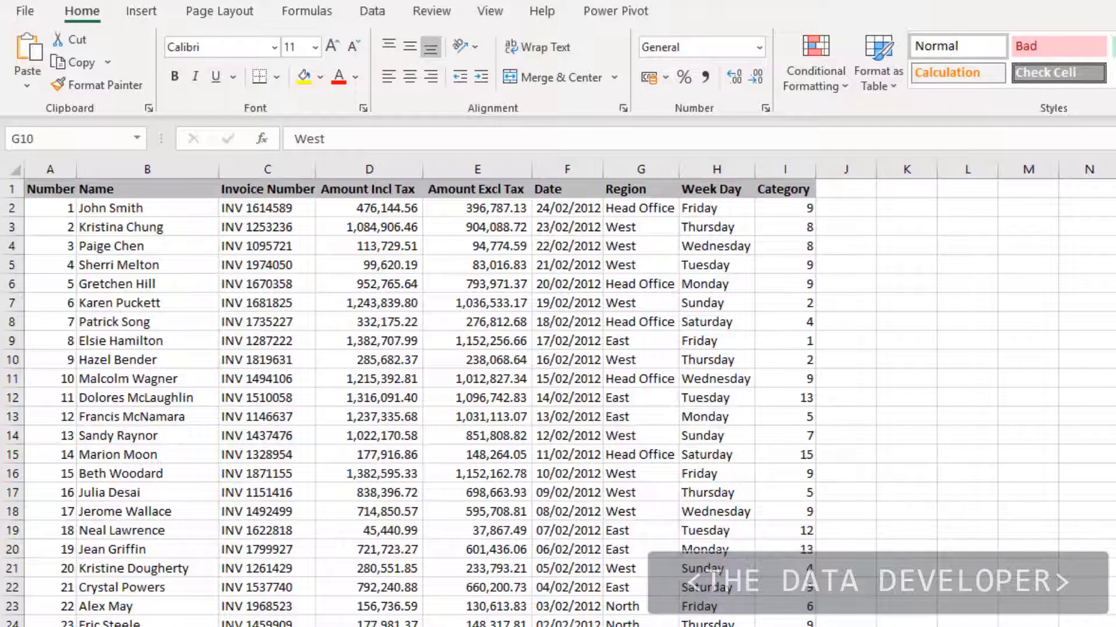
# Step: Create a PivotTable on a new worksheet from the sales data range Sales!$A$1:$I$9936
pyautogui.click(334, 400)
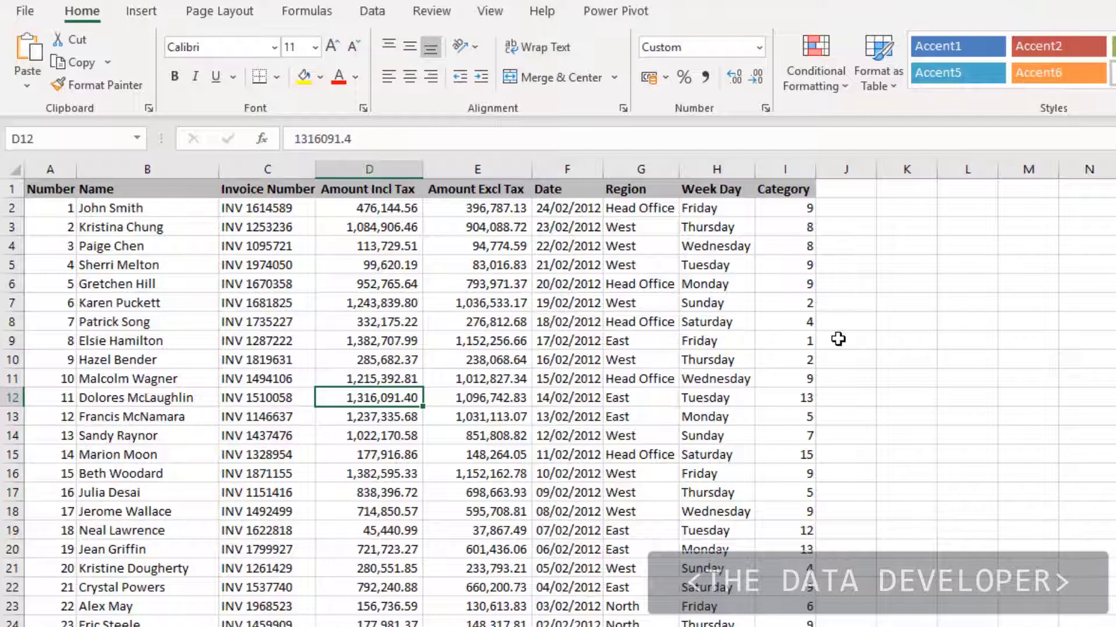
pyautogui.scroll(-7, 262, 341)
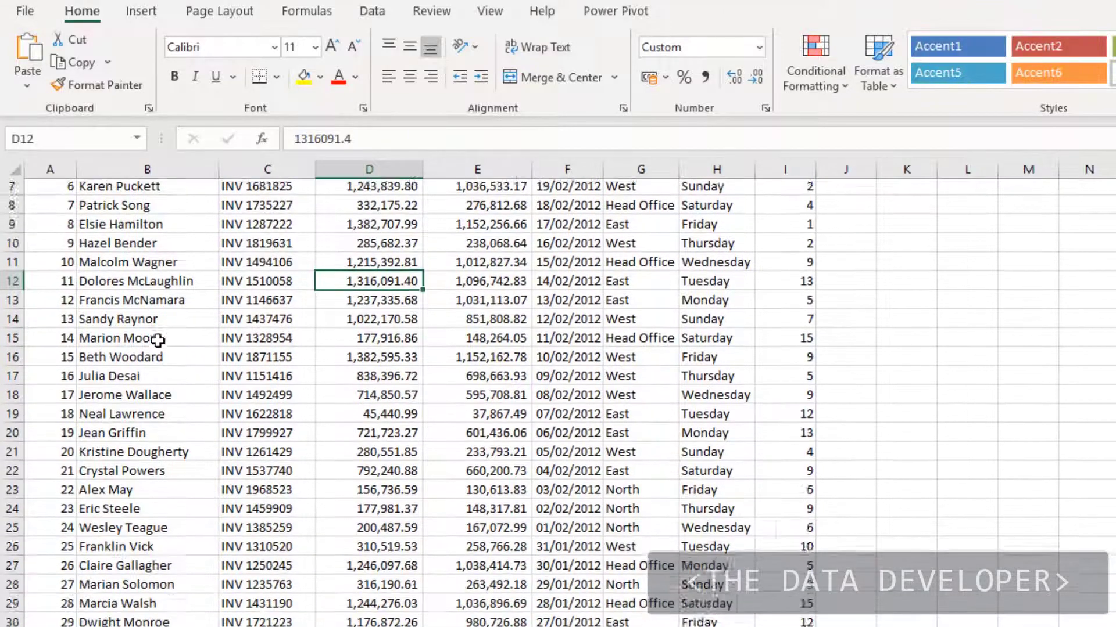
pyautogui.scroll(7, 154, 331)
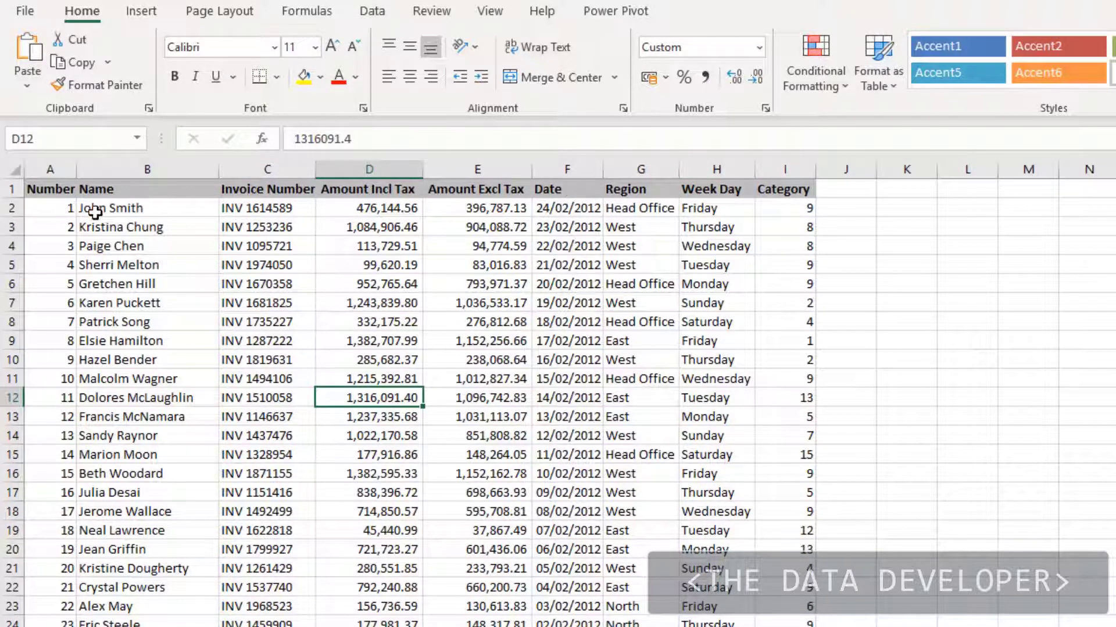
pyautogui.click(253, 323)
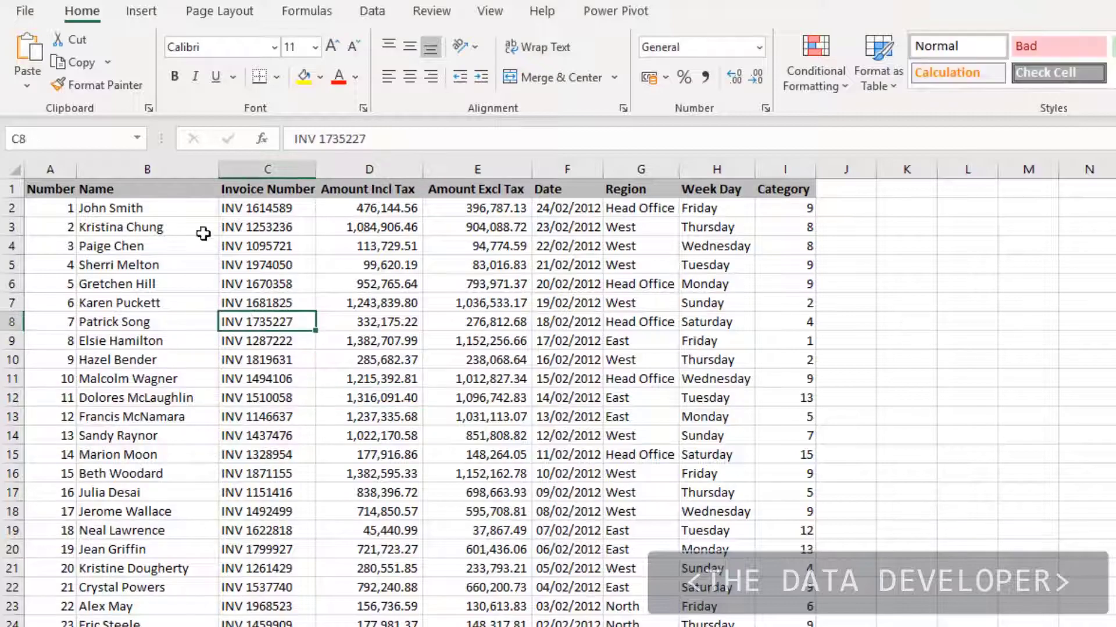
pyautogui.click(139, 14)
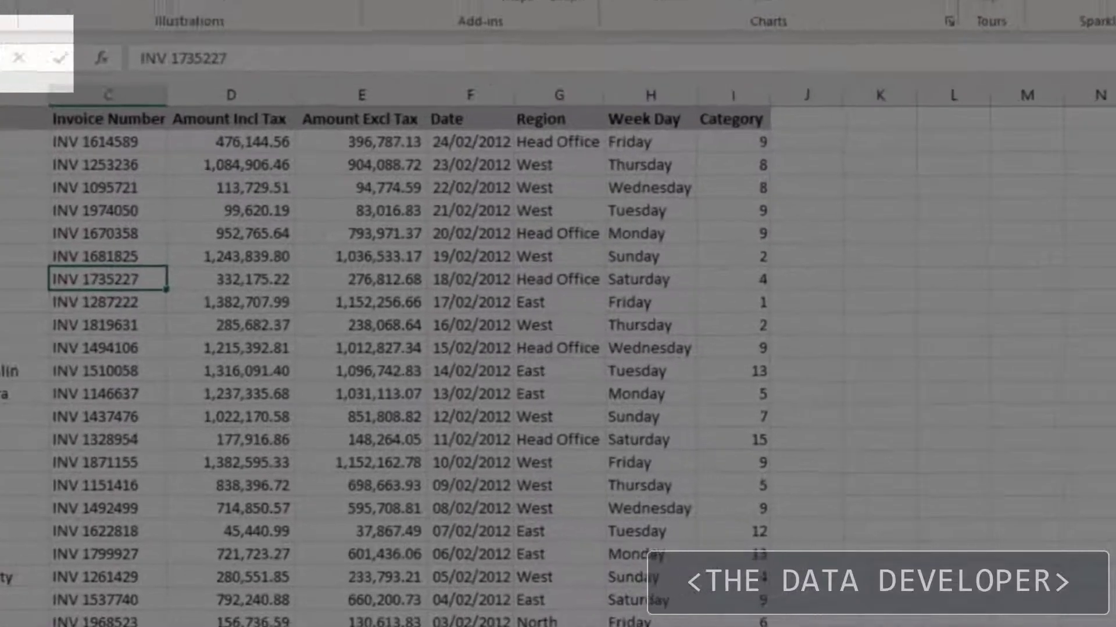
pyautogui.click(32, 55)
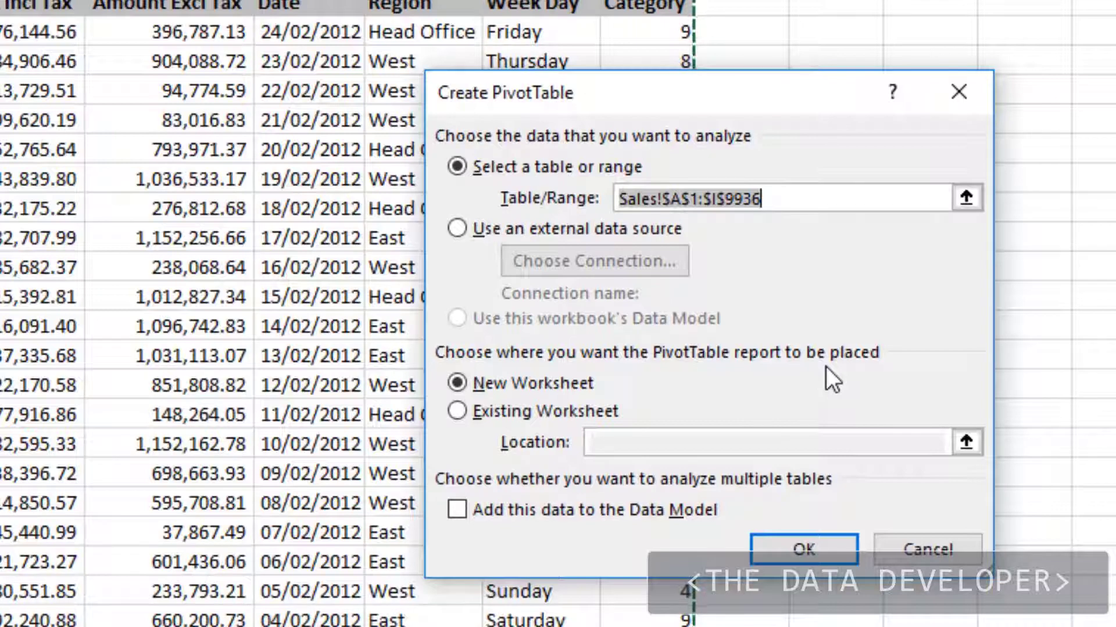
pyautogui.click(804, 549)
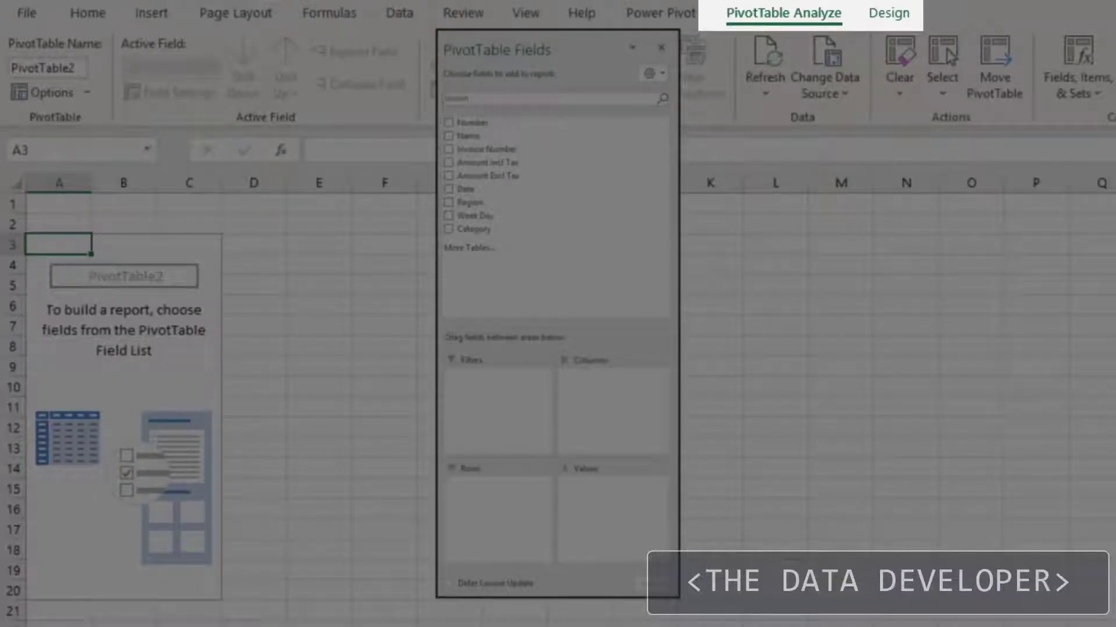
pyautogui.click(660, 260)
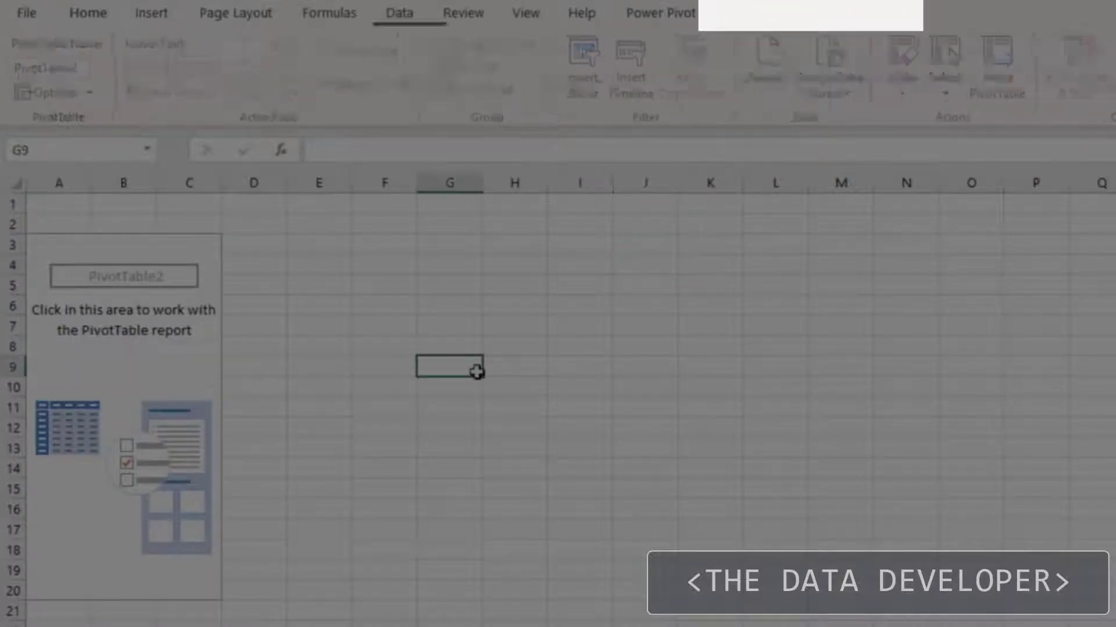
pyautogui.click(142, 384)
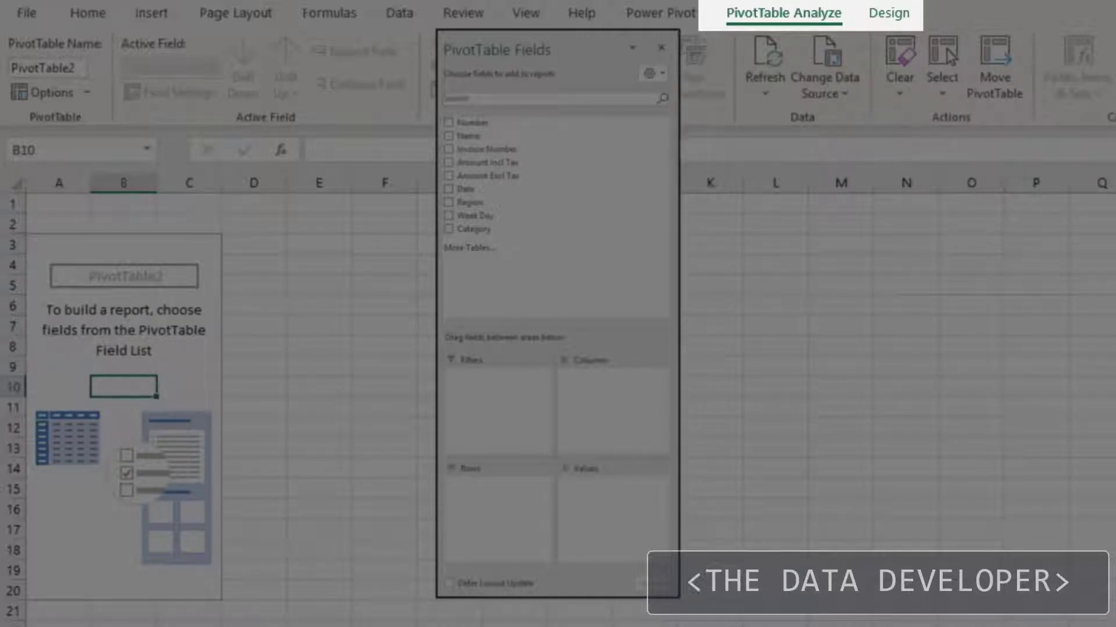
pyautogui.click(900, 18)
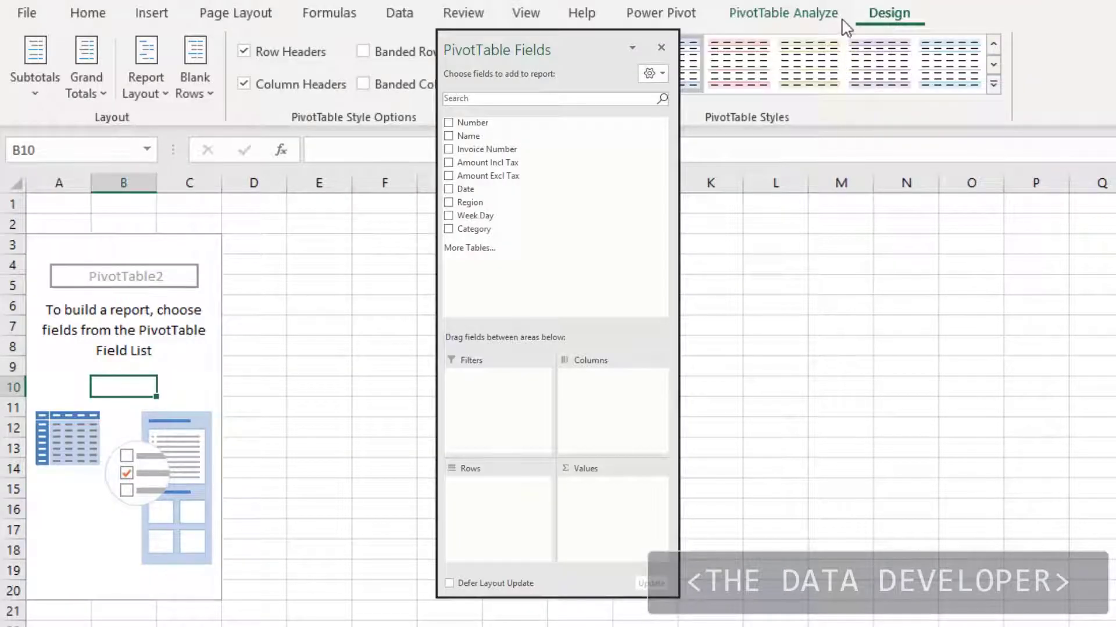
pyautogui.click(803, 23)
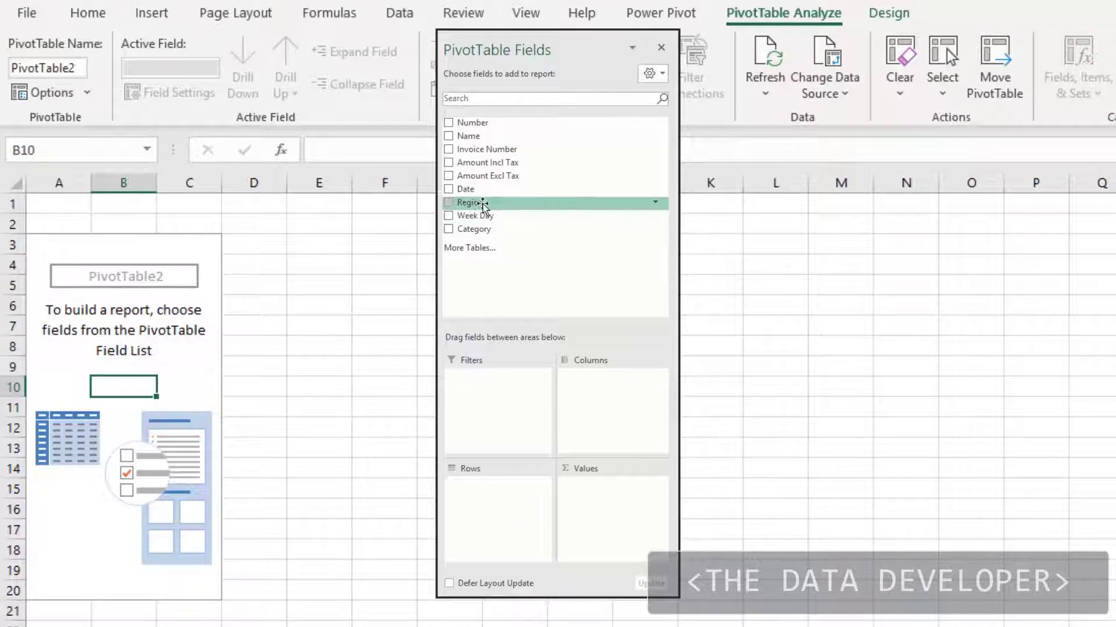
# Step: Build the report with Region as rows and the sum of Amount Excl Tax as values
pyautogui.moveTo(482, 203); pyautogui.dragTo(506, 499)
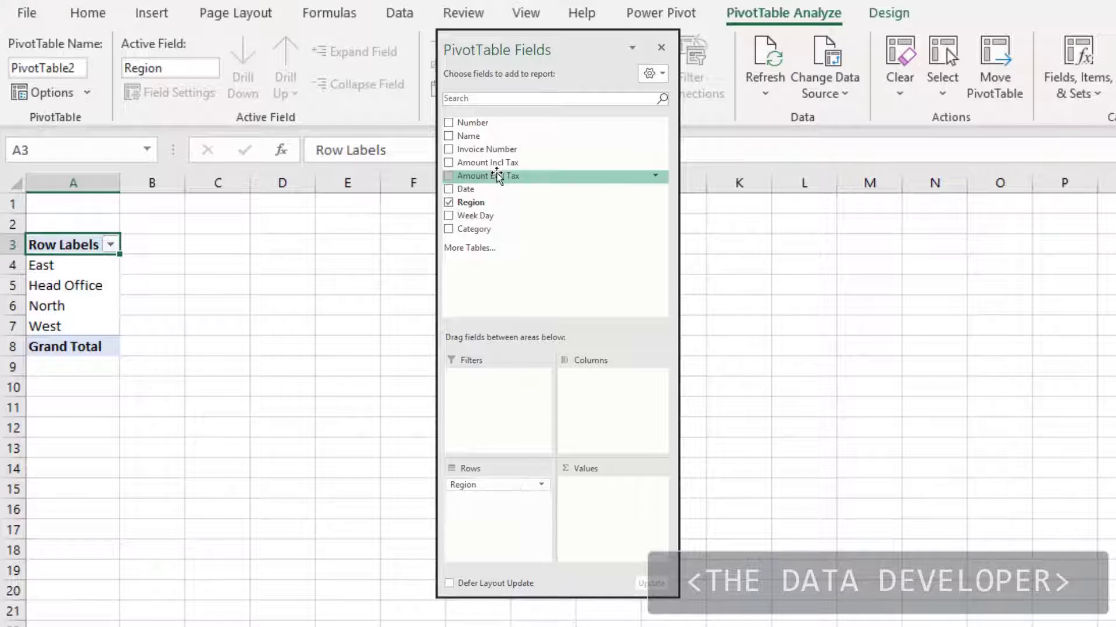
pyautogui.moveTo(497, 176); pyautogui.dragTo(620, 501)
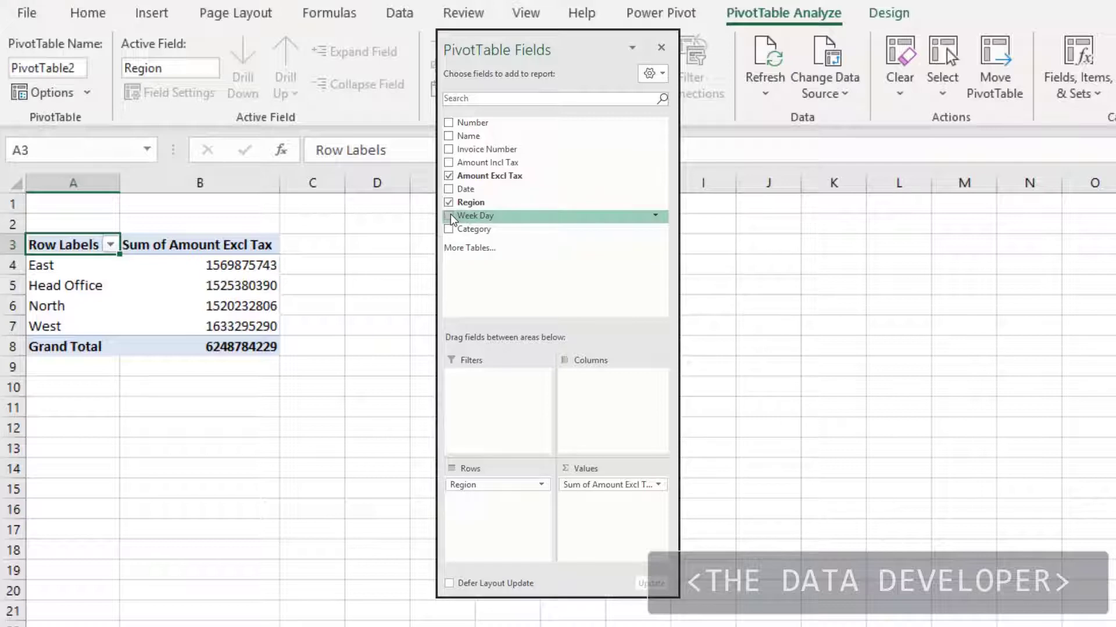
# Step: Add Week Day to the report's columns and Category as a report filter
pyautogui.moveTo(453, 219); pyautogui.dragTo(1023, 395)
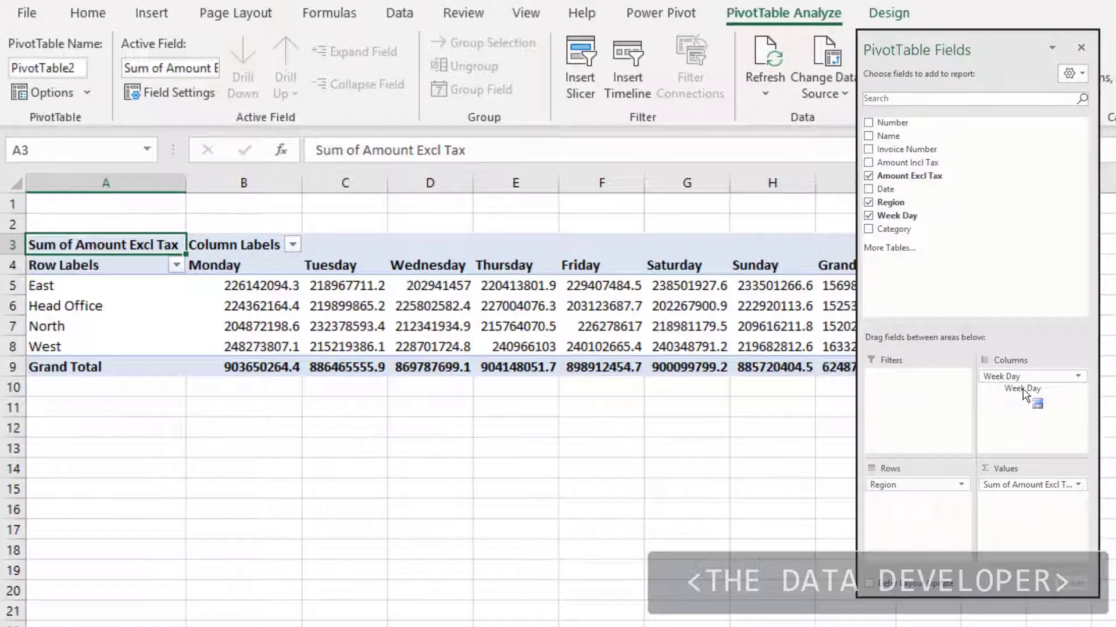
pyautogui.moveTo(1022, 396); pyautogui.dragTo(1023, 395)
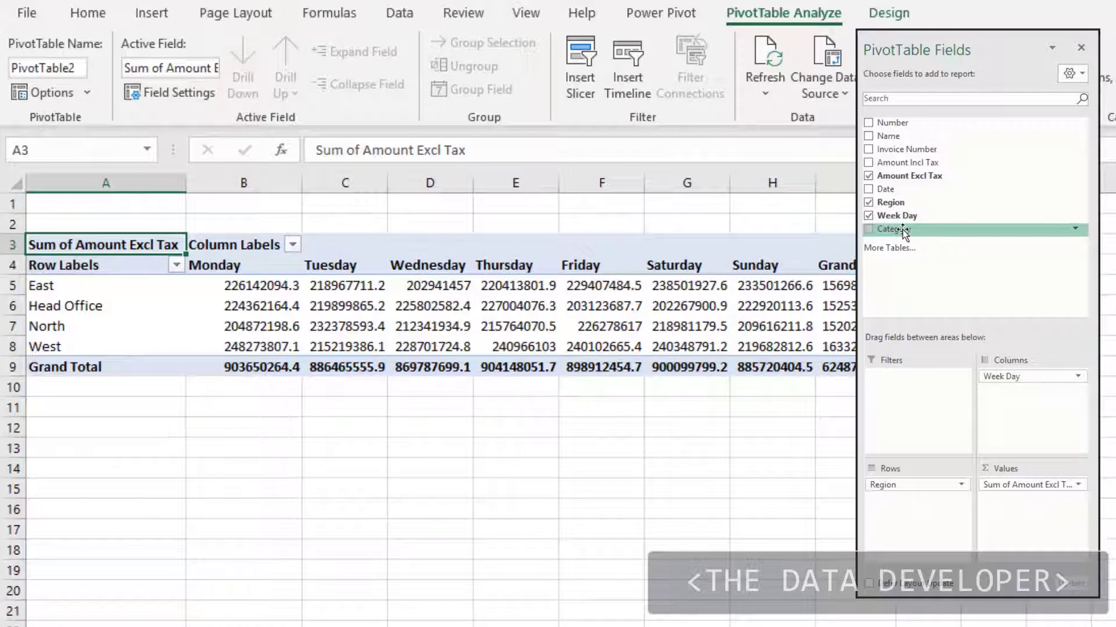
pyautogui.moveTo(904, 235); pyautogui.dragTo(914, 397)
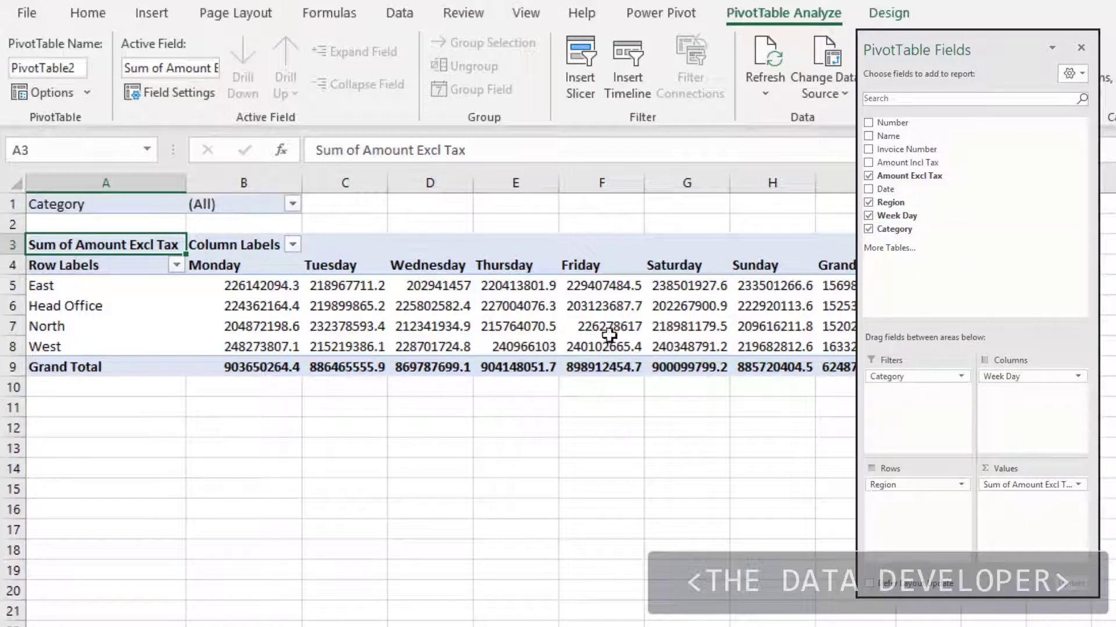
# Step: Filter the PivotTable report to show only Category 1
pyautogui.click(293, 206)
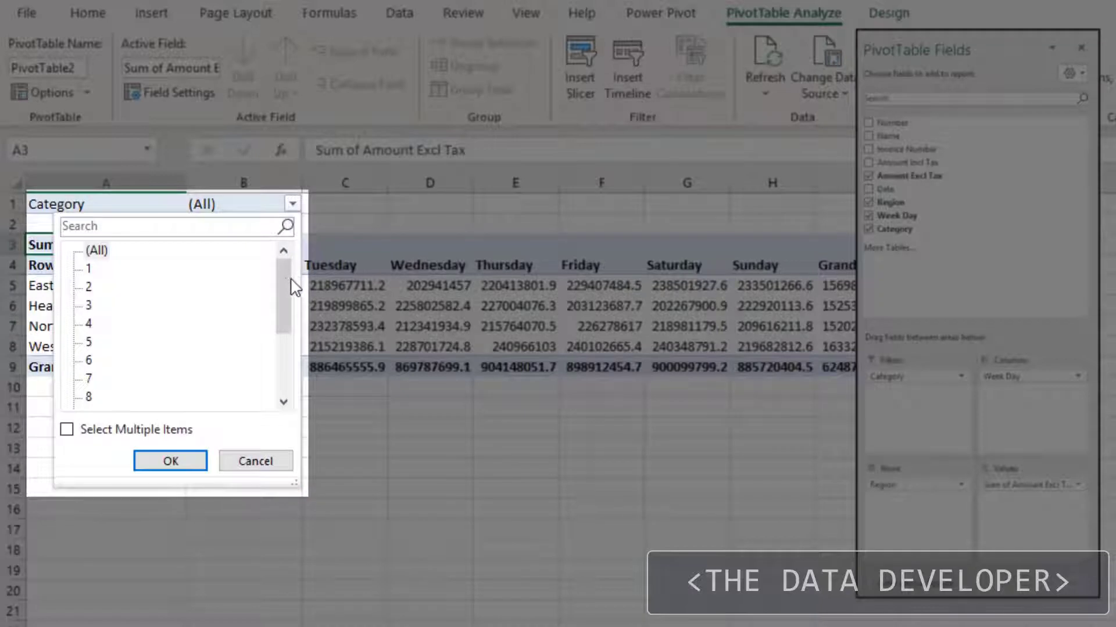
pyautogui.moveTo(290, 293); pyautogui.dragTo(313, 235)
pyautogui.click(88, 268)
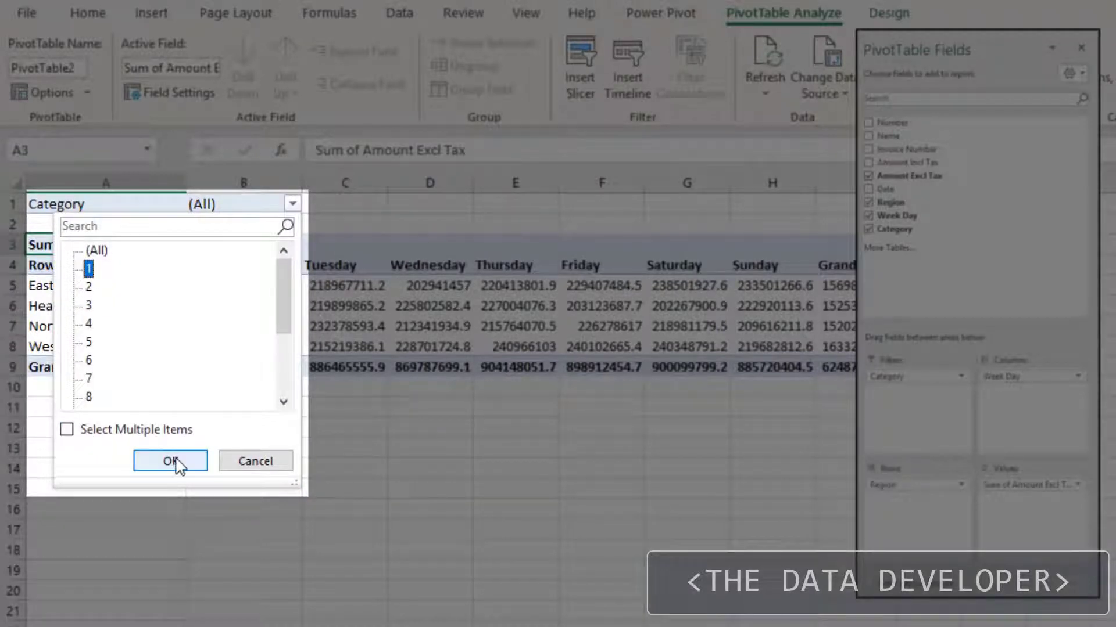
pyautogui.click(176, 461)
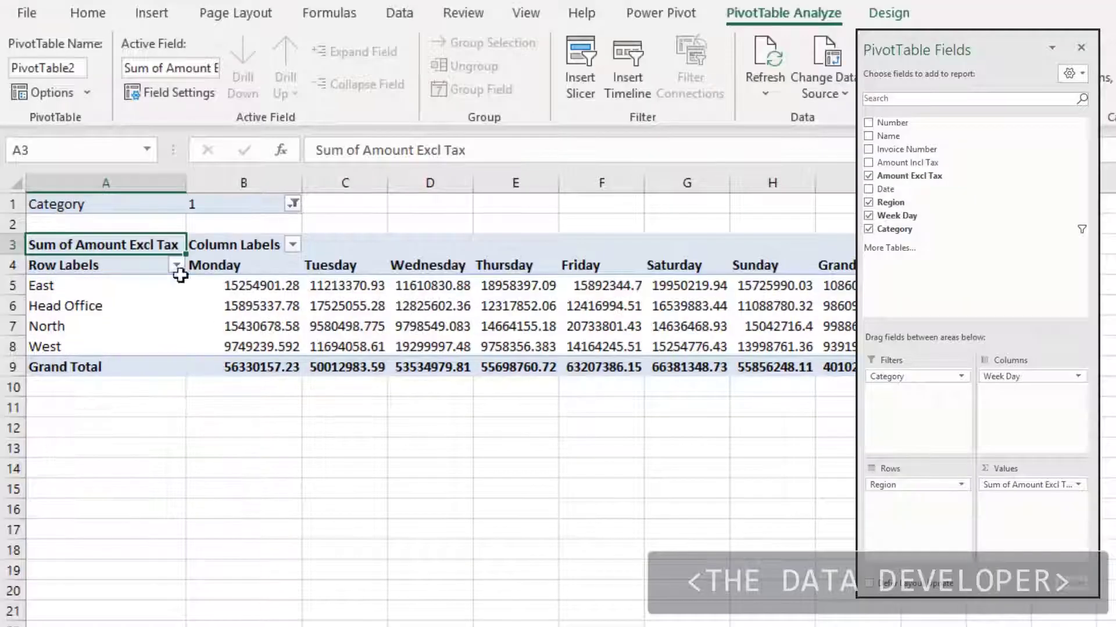
# Step: Switch the Category report filter to show only category 4
pyautogui.click(293, 203)
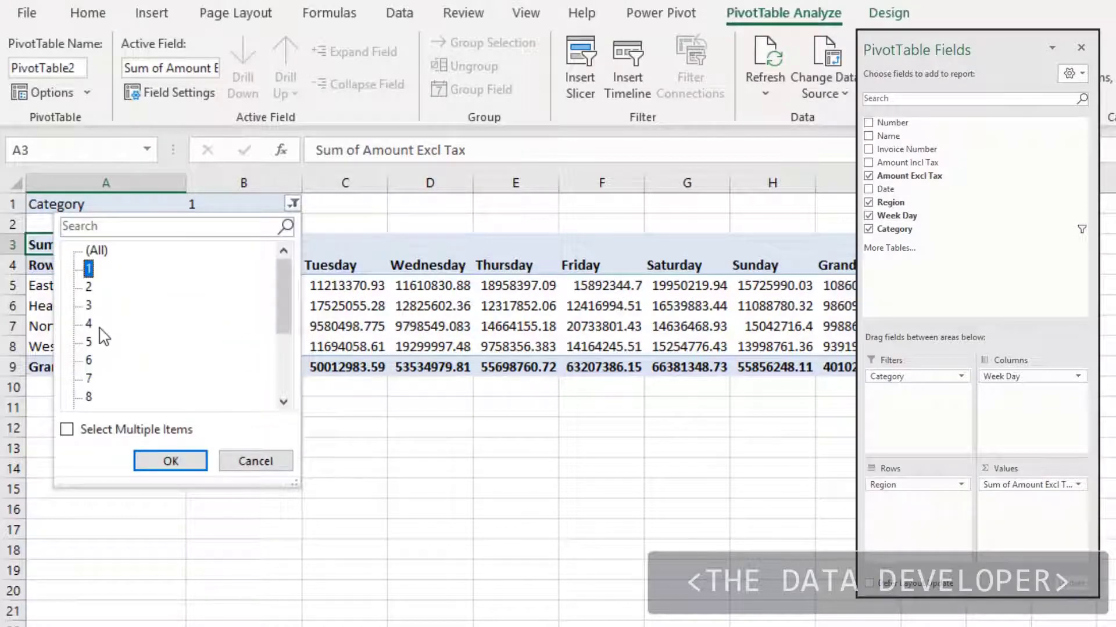
pyautogui.click(88, 323)
pyautogui.click(169, 460)
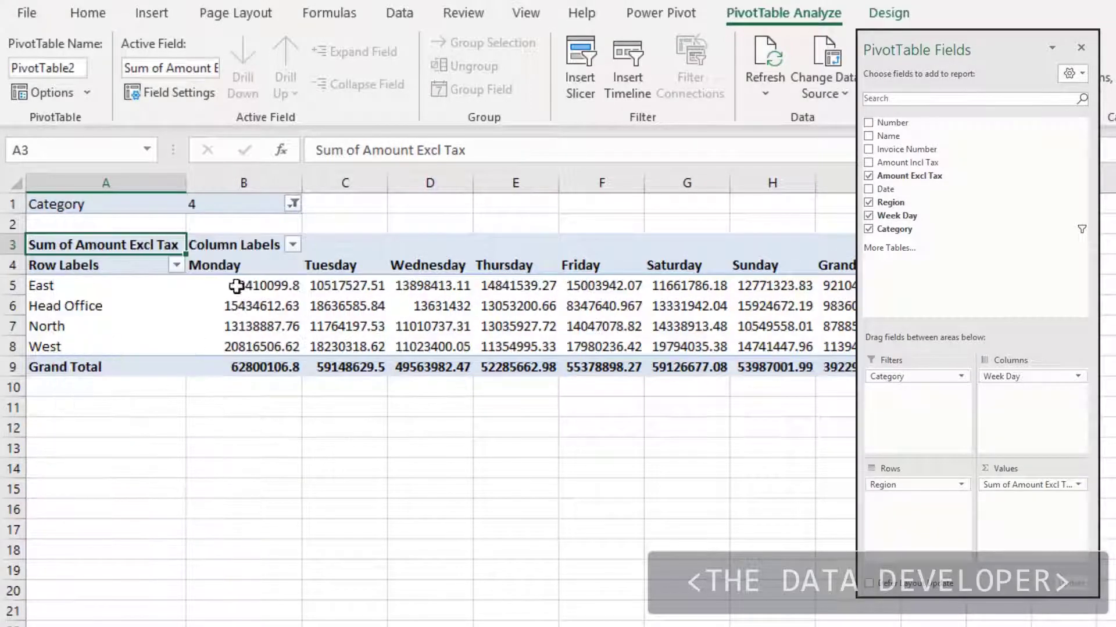
# Step: Allow multiple selections in the Category filter and include categories 1, 2 and 3 along with 4
pyautogui.click(293, 204)
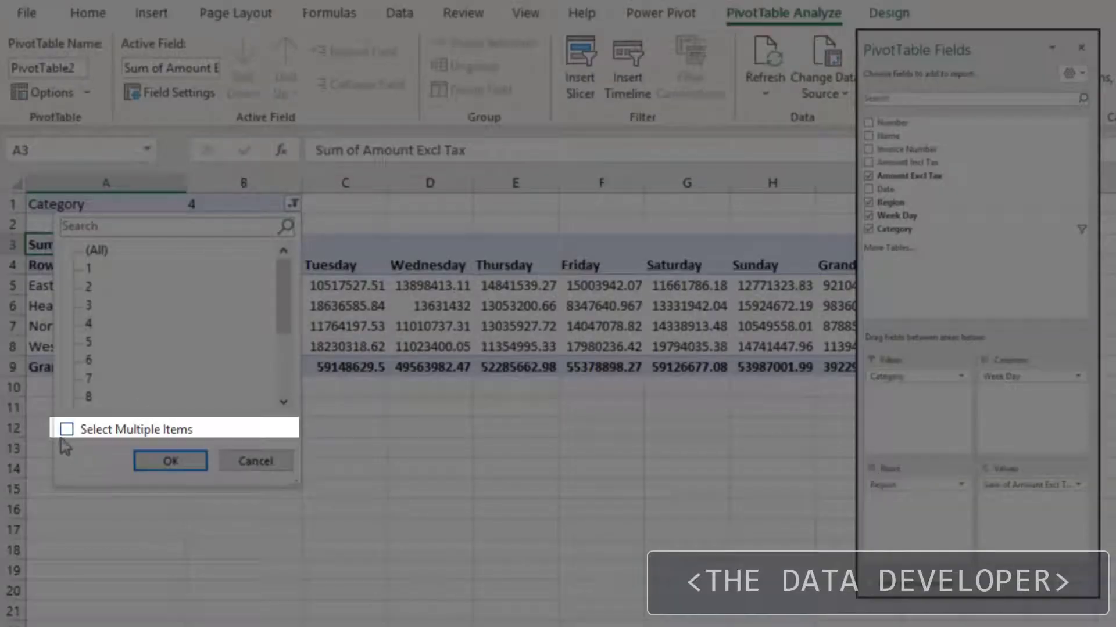
pyautogui.click(64, 433)
pyautogui.click(90, 269)
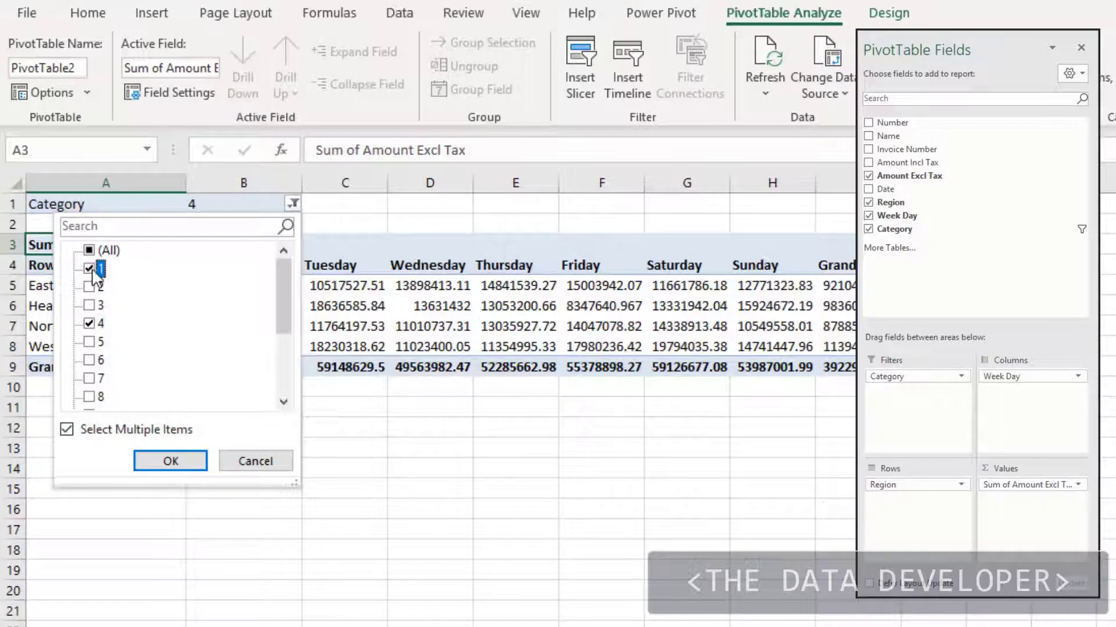
pyautogui.click(90, 286)
pyautogui.click(92, 305)
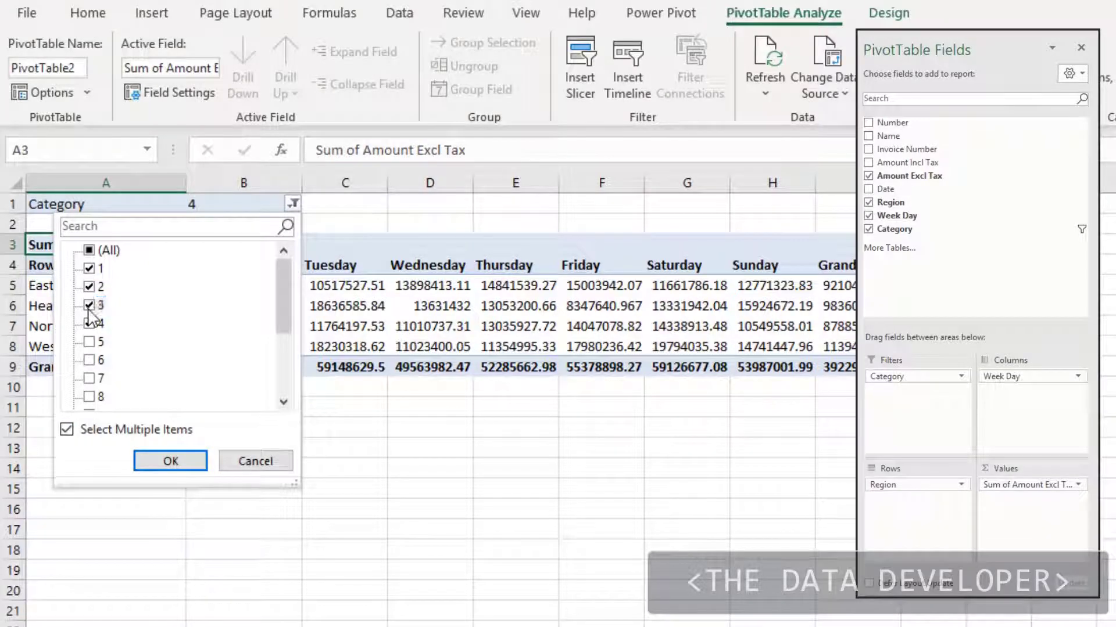
pyautogui.click(170, 462)
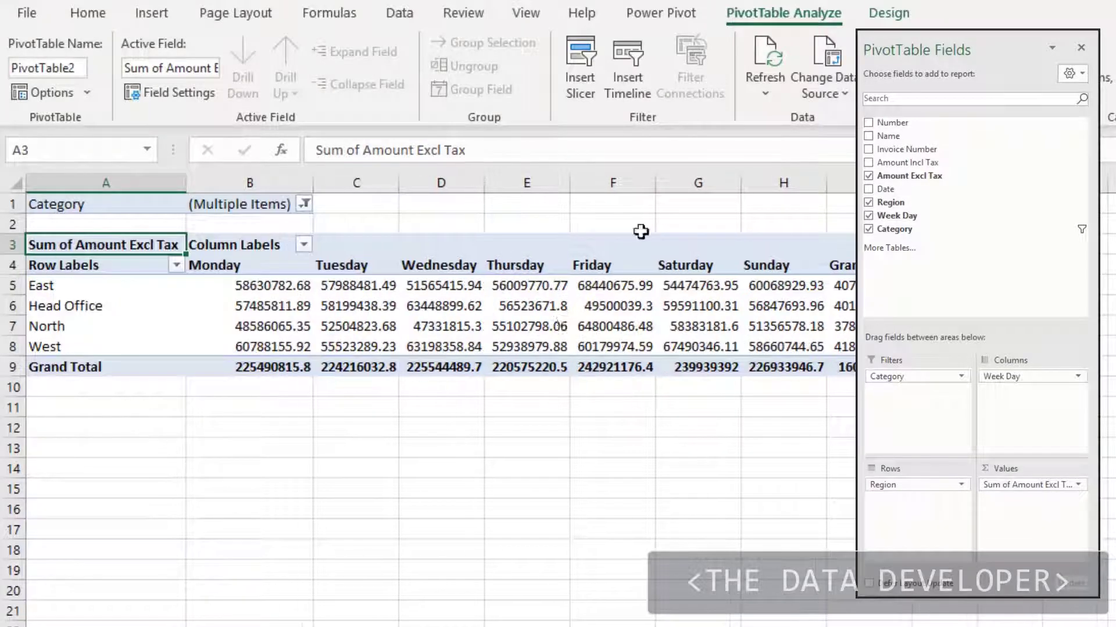
# Step: Reset the Category report filter to include all categories
pyautogui.click(304, 203)
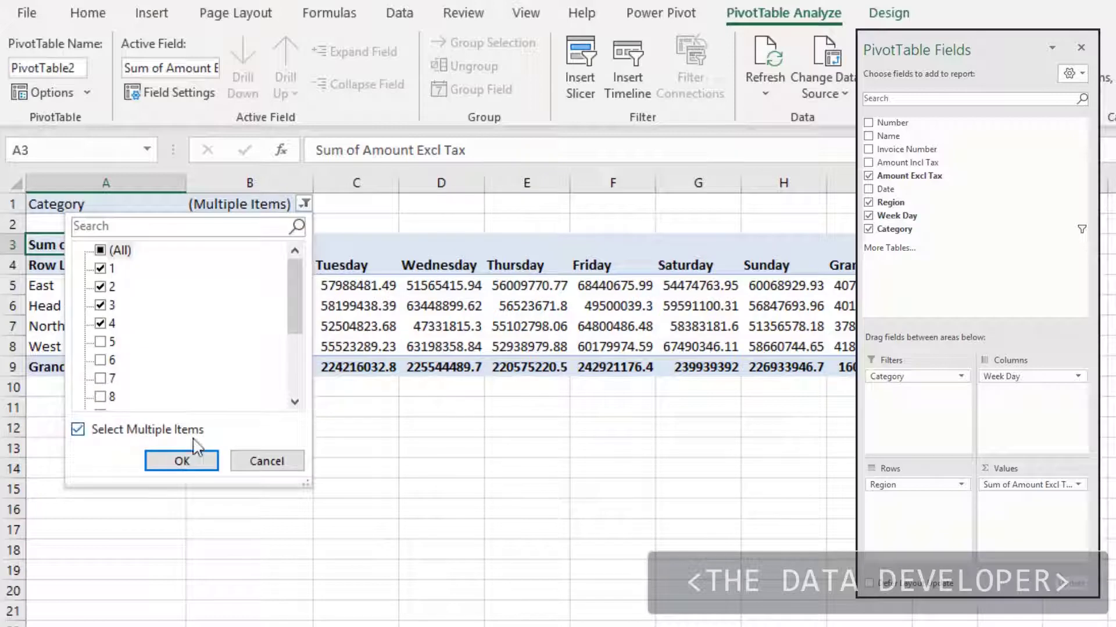
pyautogui.click(104, 250)
pyautogui.click(182, 462)
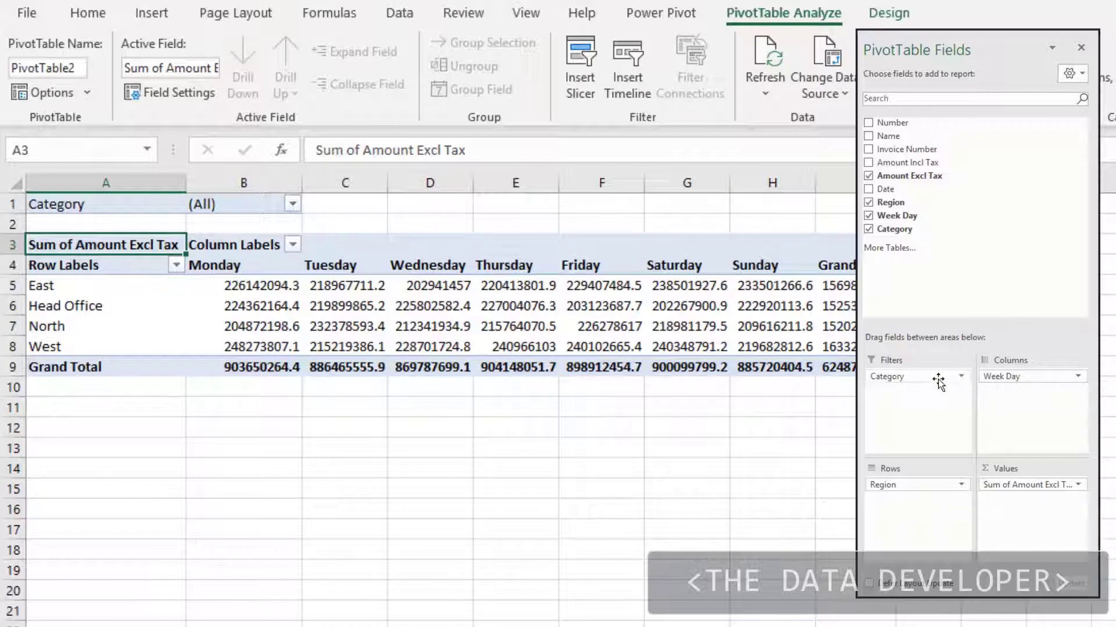
# Step: Remove Category from the report filters and Week Day from the columns
pyautogui.moveTo(938, 381); pyautogui.dragTo(1016, 258)
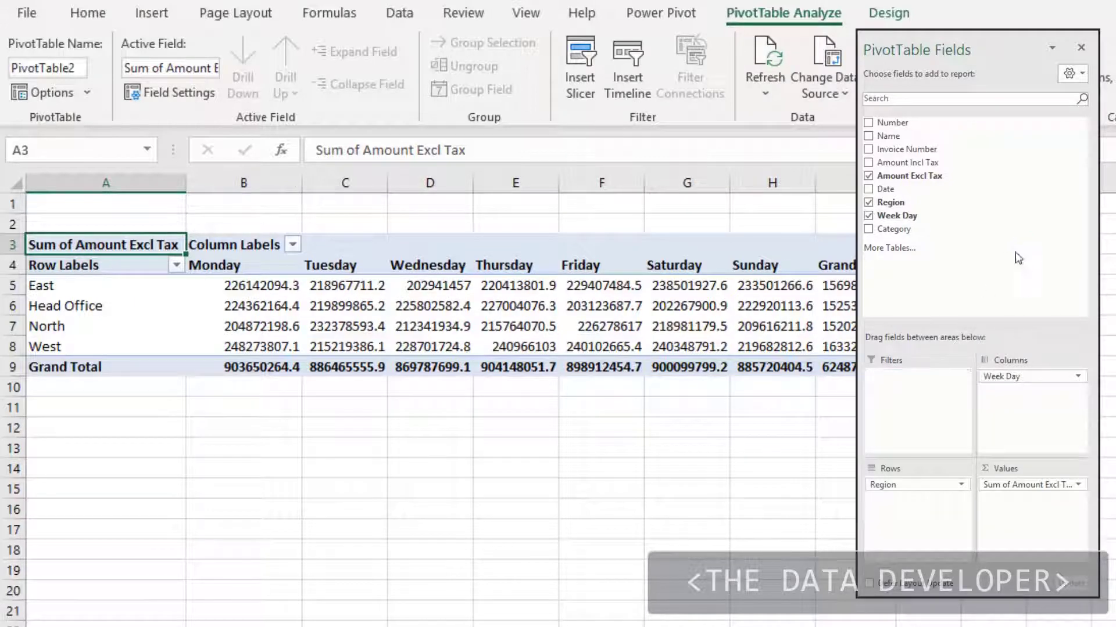
pyautogui.click(1079, 378)
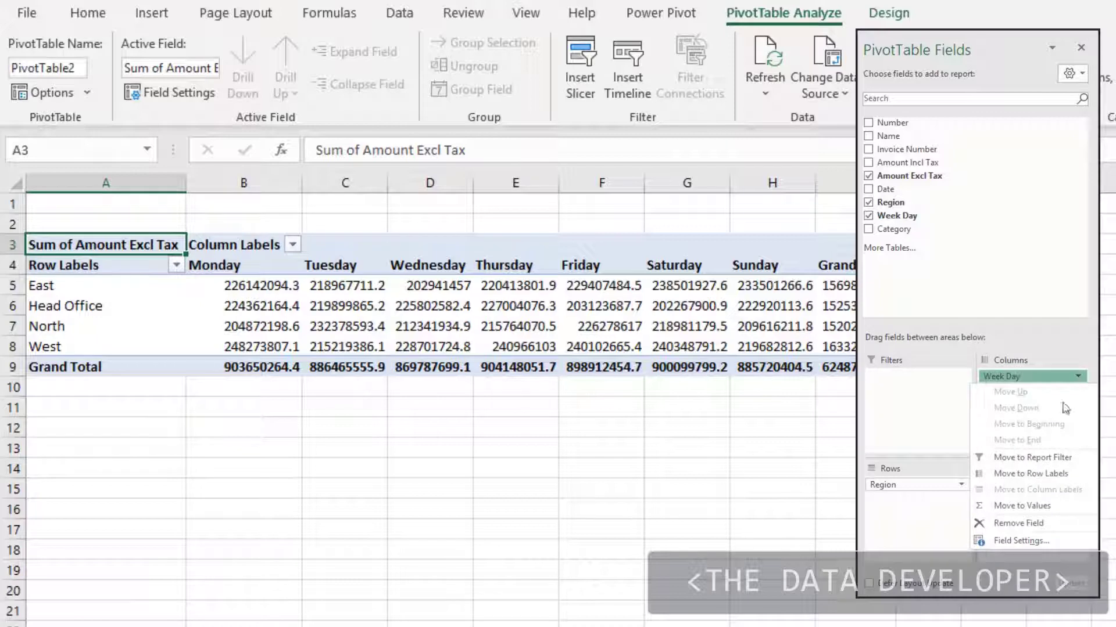
pyautogui.click(1003, 525)
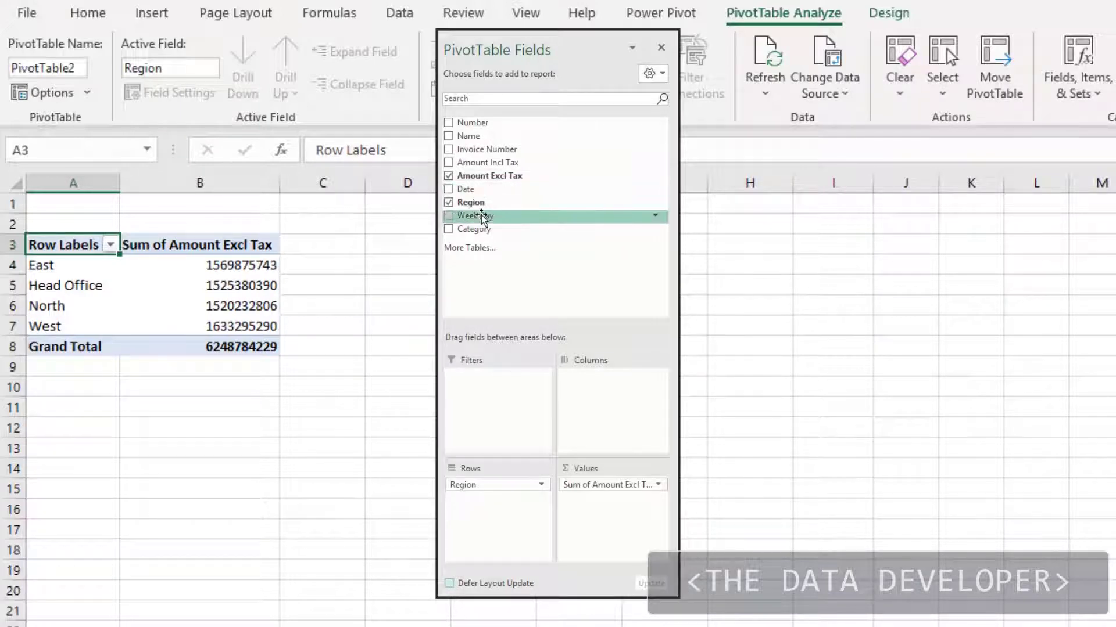
# Step: Nest Week Day under Region in the report rows, trying the reversed field order before restoring Region as the outer field
pyautogui.moveTo(481, 217); pyautogui.dragTo(498, 510)
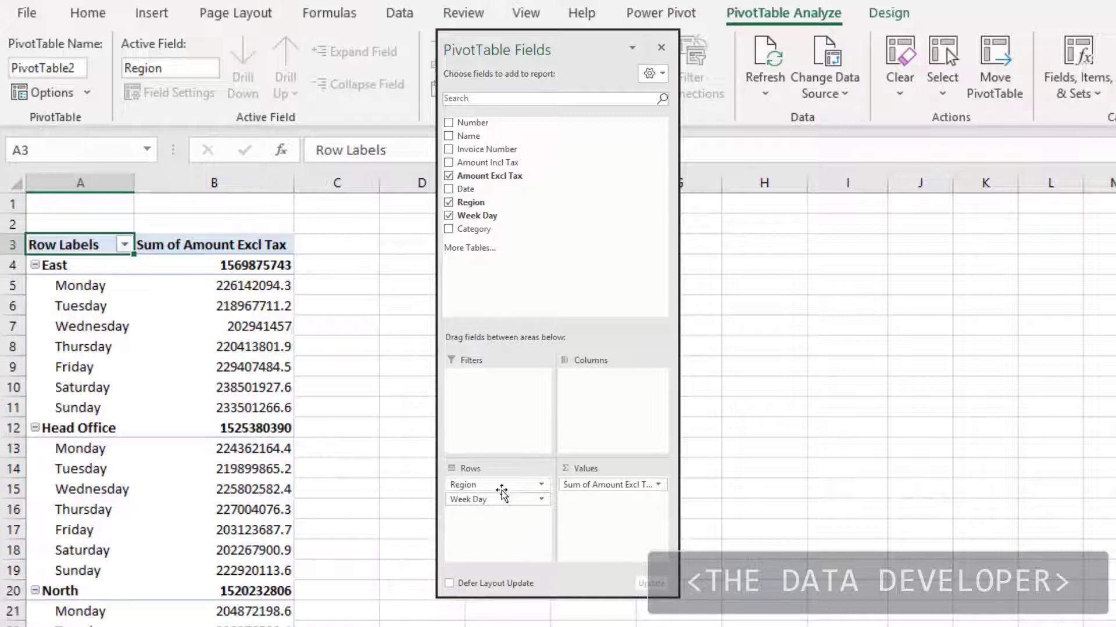
pyautogui.moveTo(504, 489); pyautogui.dragTo(506, 516)
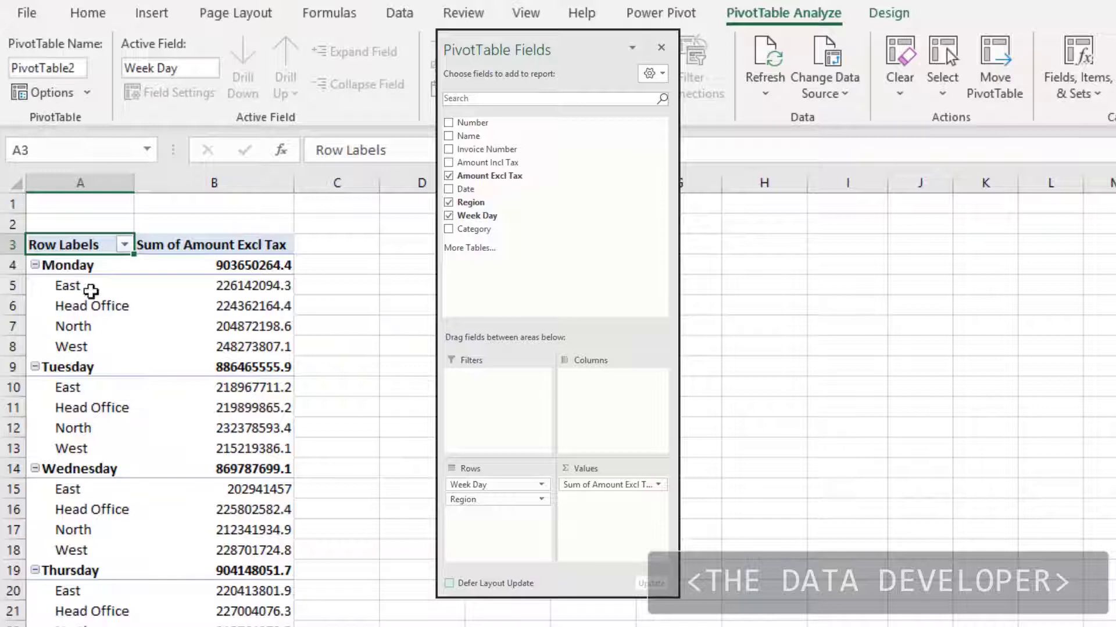
pyautogui.moveTo(505, 485); pyautogui.dragTo(509, 514)
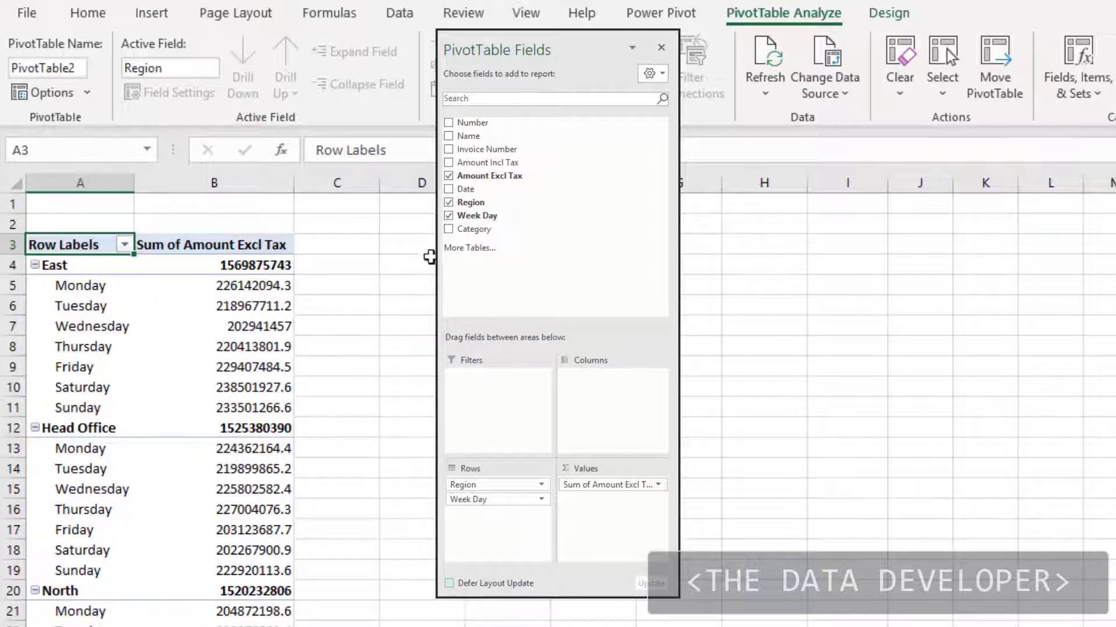
# Step: Switch the PivotTable's report layout to Outline Form
pyautogui.click(890, 14)
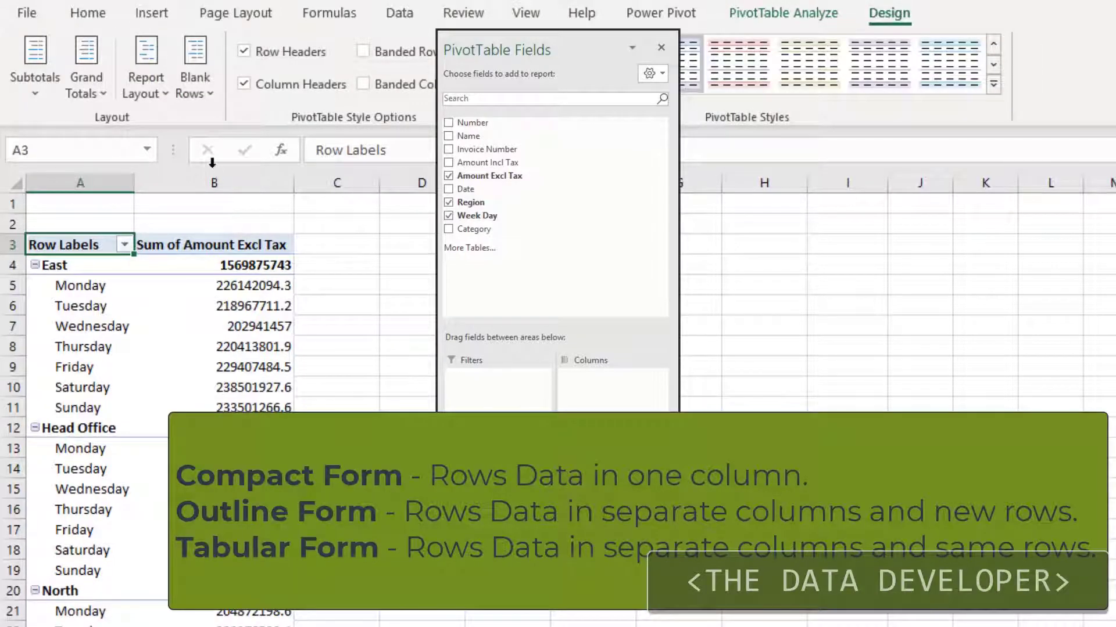
pyautogui.click(168, 96)
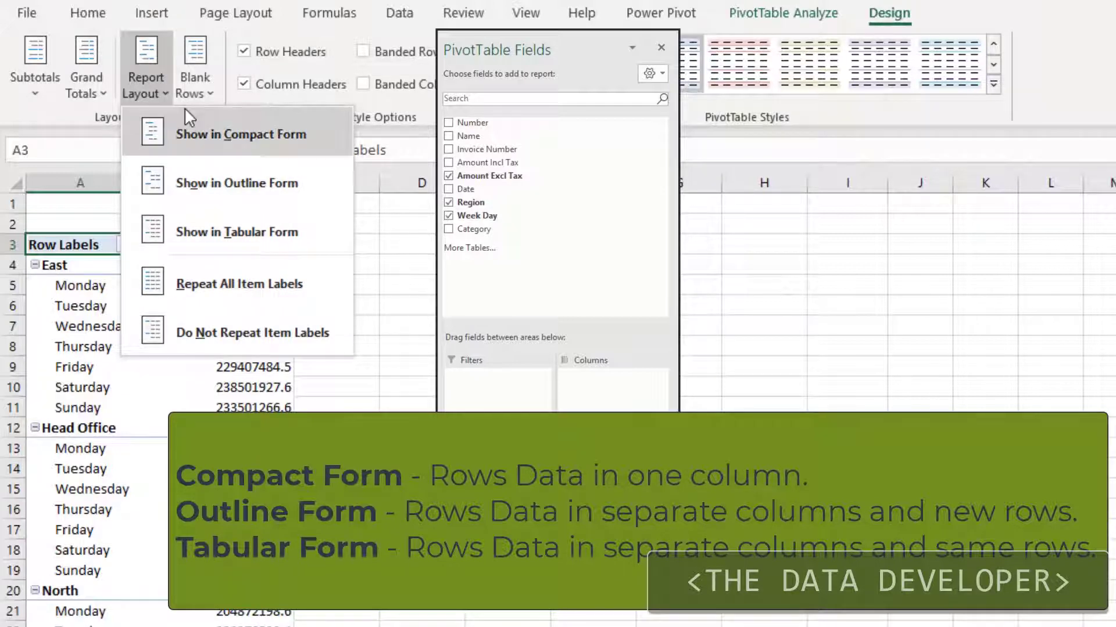
pyautogui.click(223, 184)
pyautogui.click(424, 285)
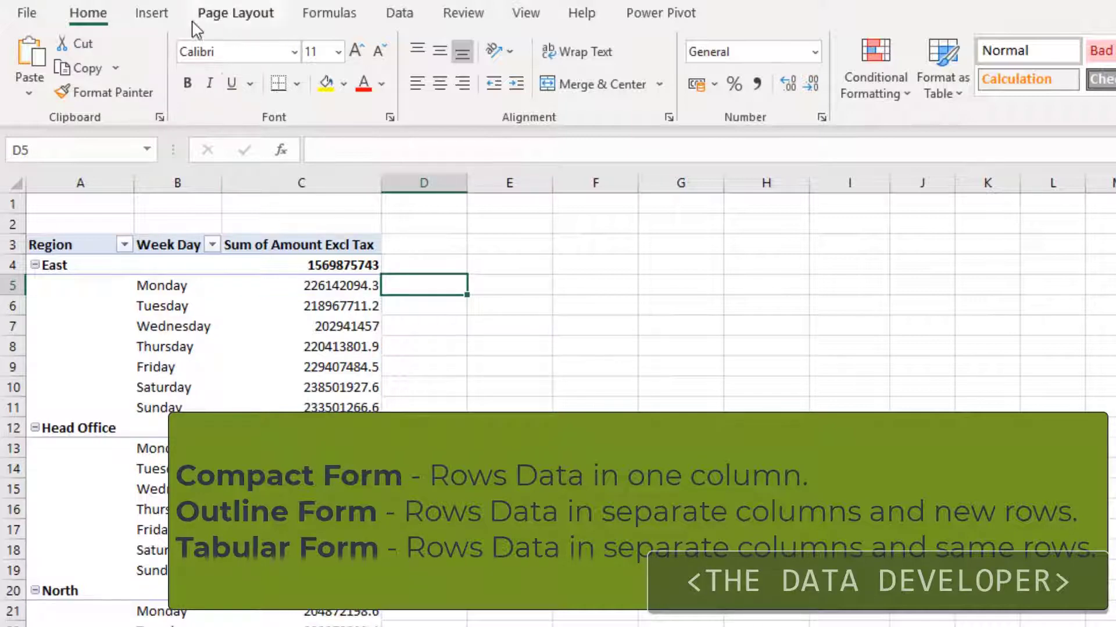
# Step: Switch the PivotTable's report layout to Tabular Form
pyautogui.click(349, 326)
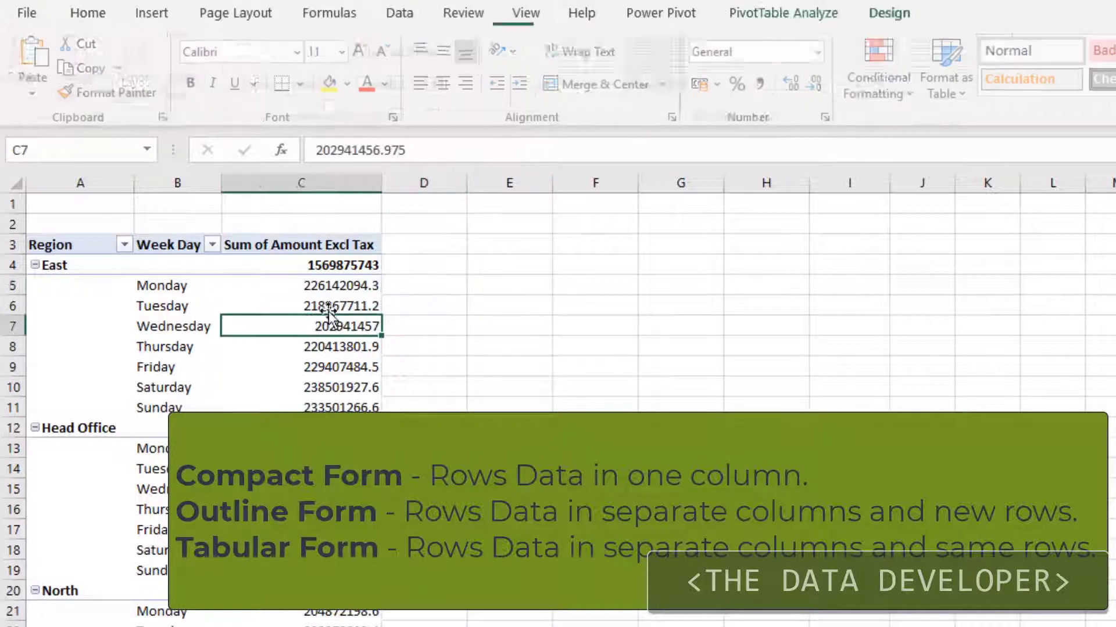
pyautogui.click(889, 13)
pyautogui.click(154, 97)
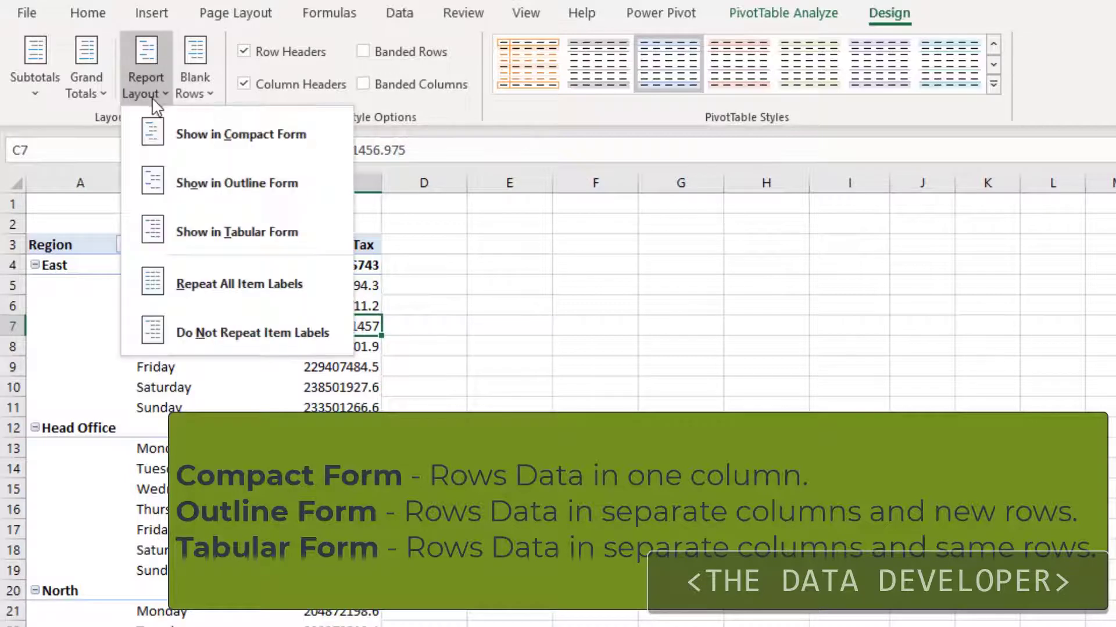
pyautogui.click(233, 233)
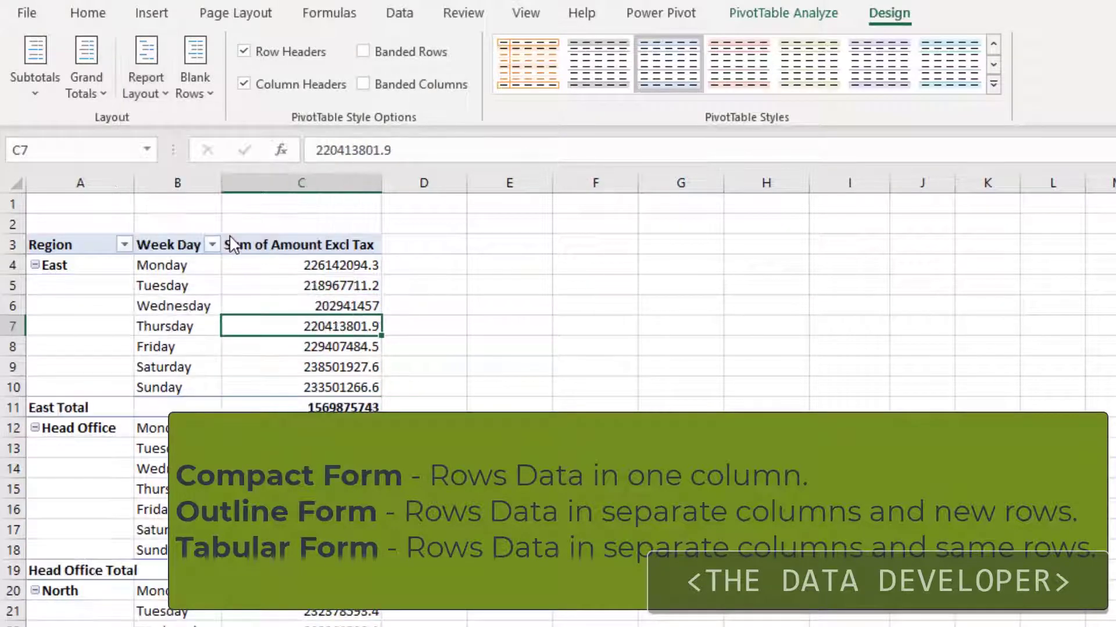
# Step: Hide the PivotTable's subtotals and turn off grand totals for both rows and columns
pyautogui.click(118, 323)
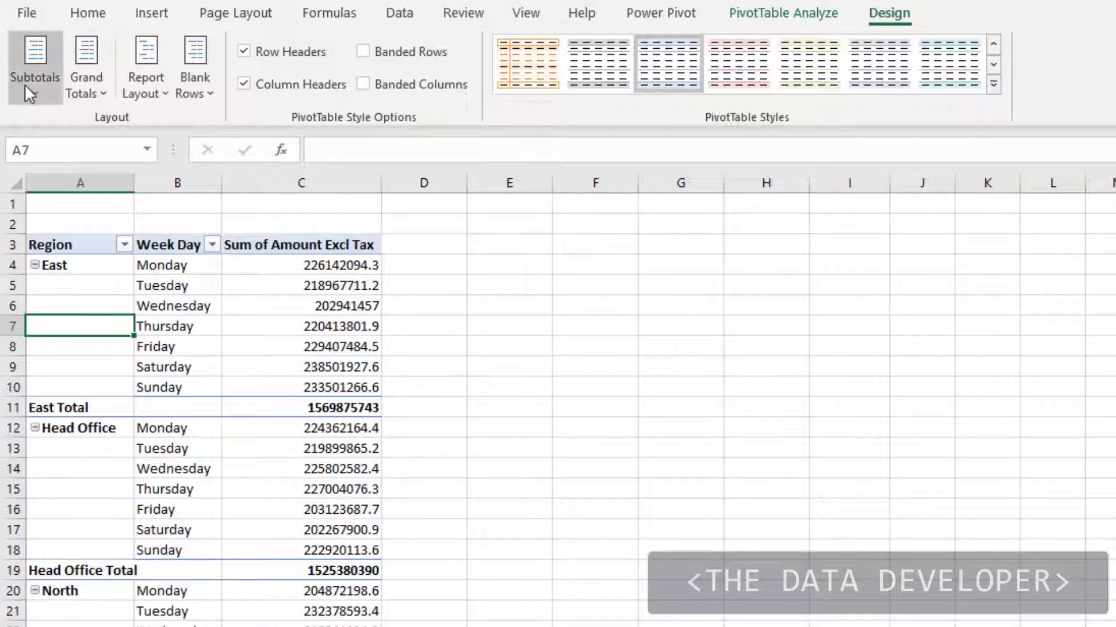
pyautogui.click(36, 102)
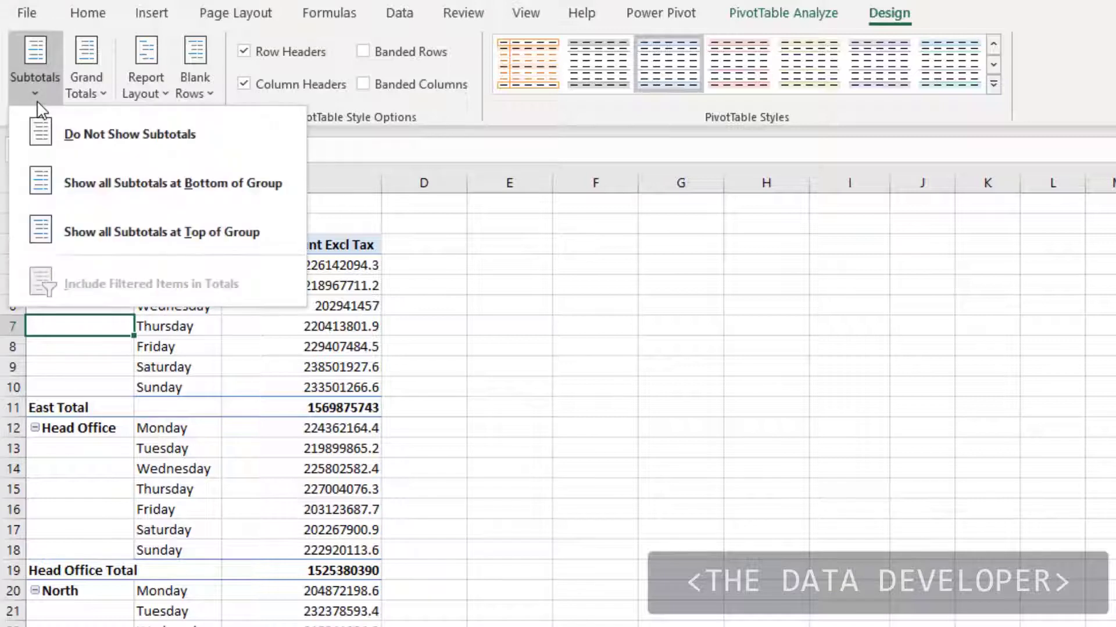
pyautogui.click(68, 132)
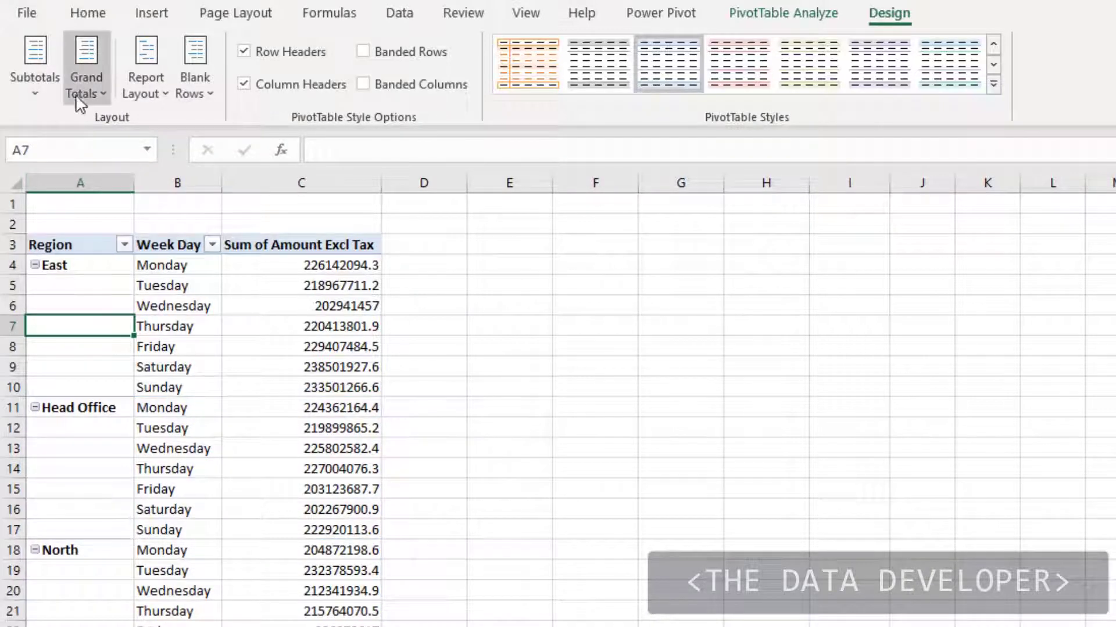
pyautogui.click(101, 98)
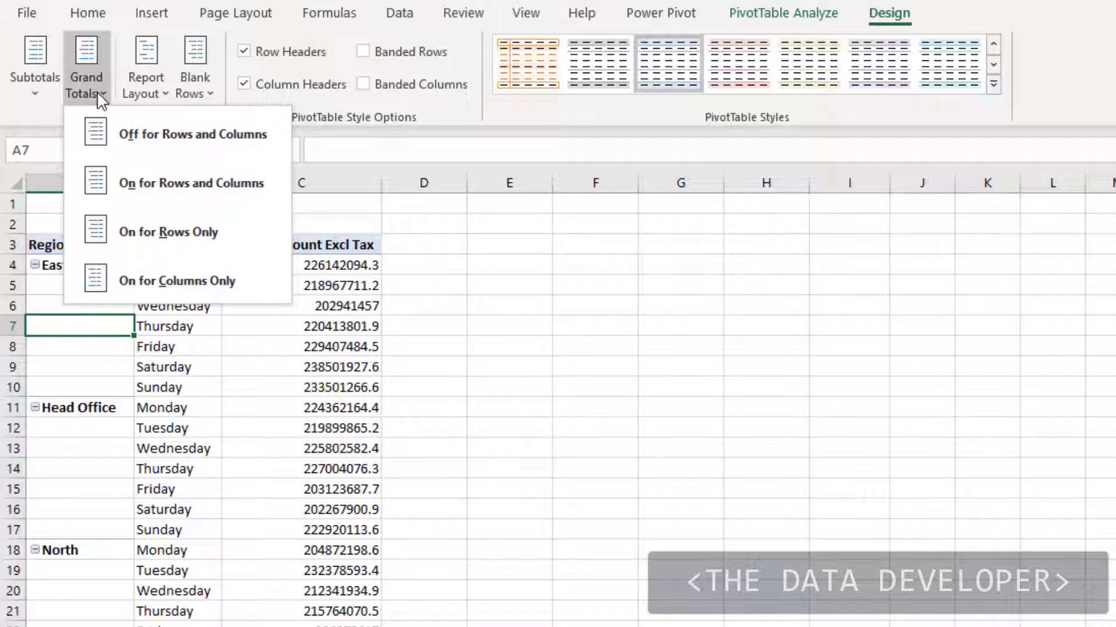
pyautogui.click(126, 134)
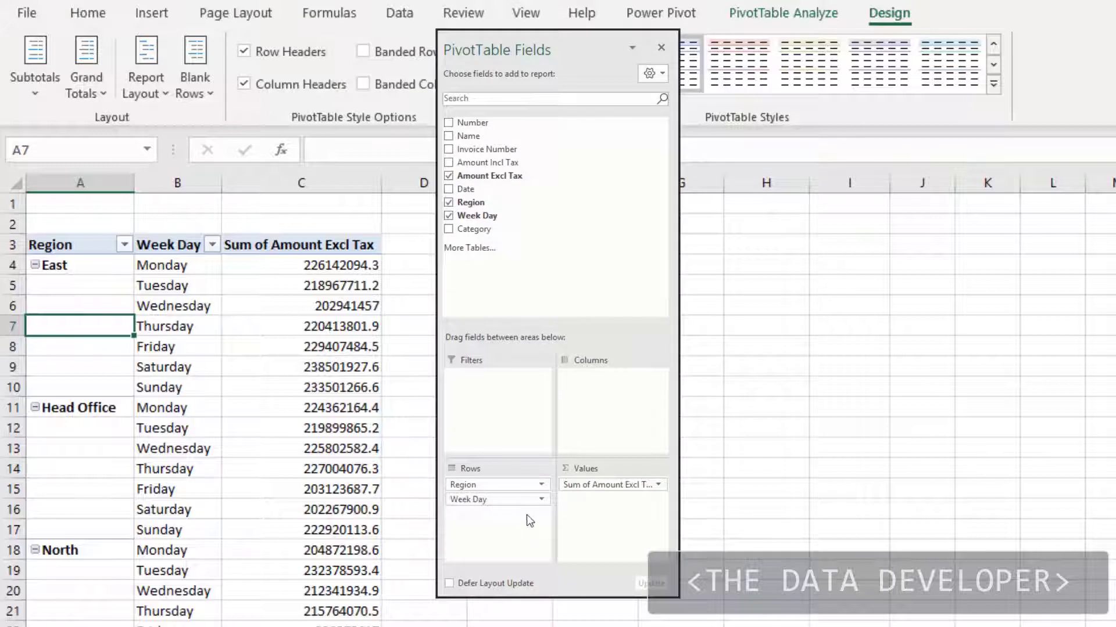
# Step: Set the Region row field to repeat its item labels on every row
pyautogui.click(541, 486)
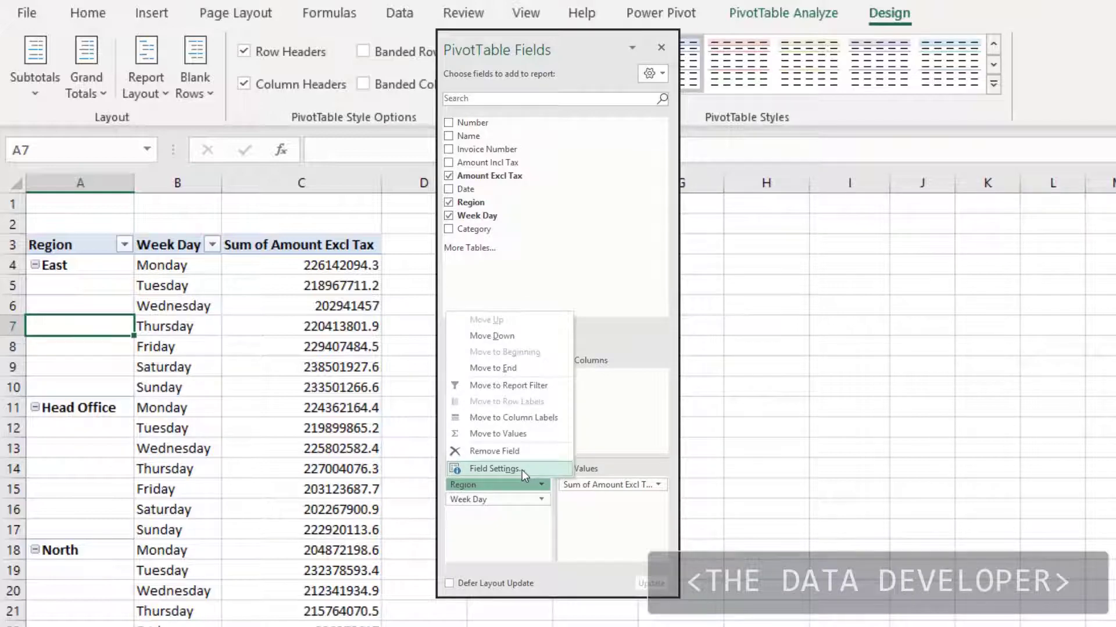
pyautogui.click(494, 468)
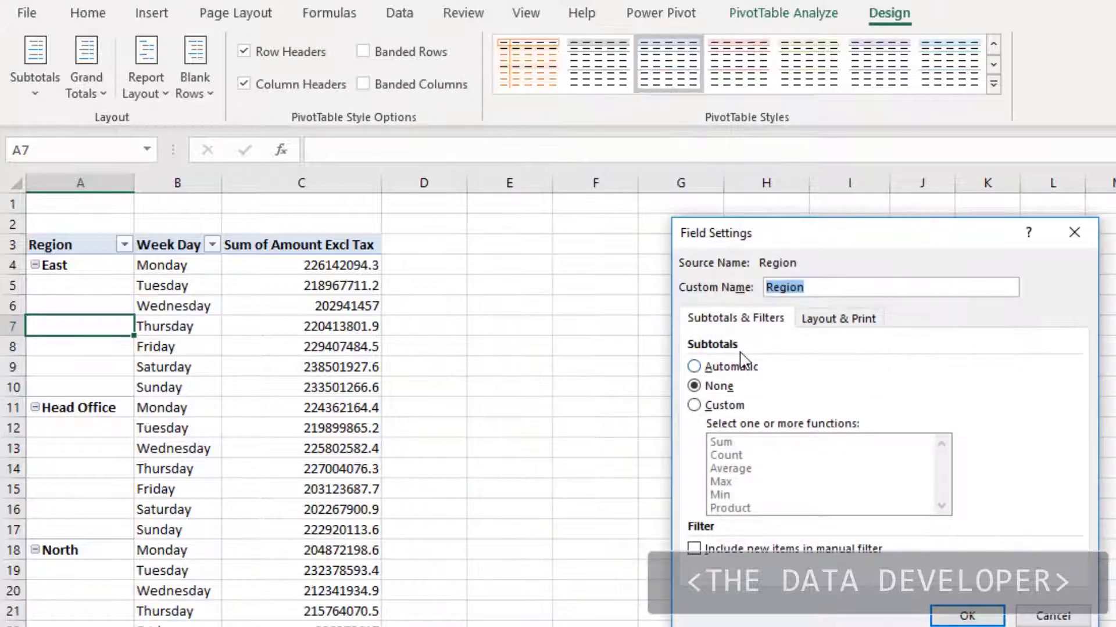
pyautogui.click(837, 324)
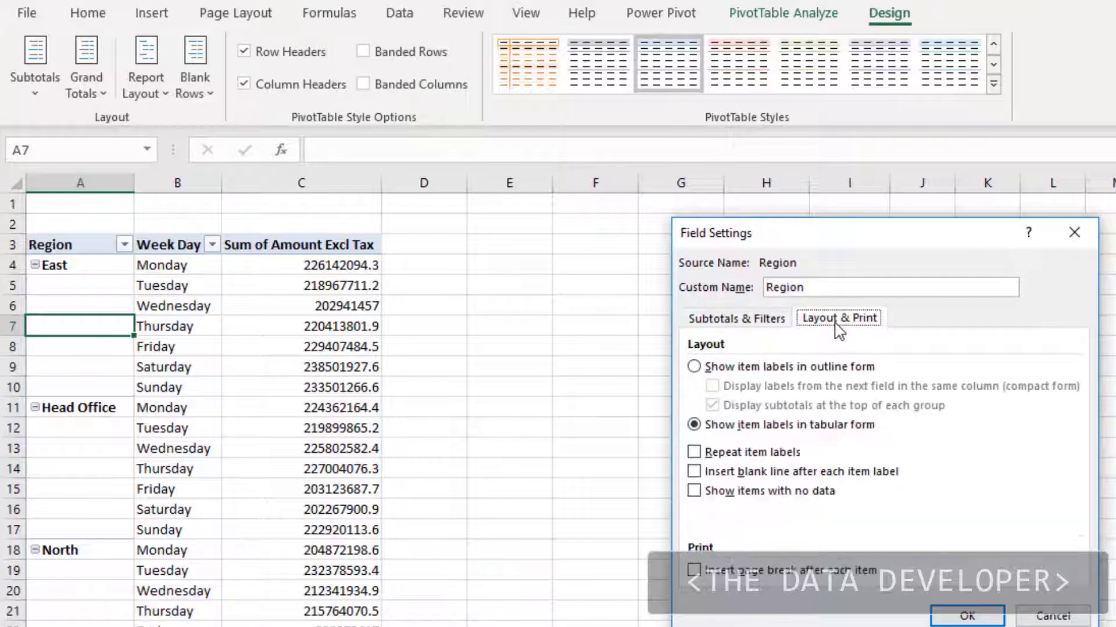
pyautogui.click(695, 453)
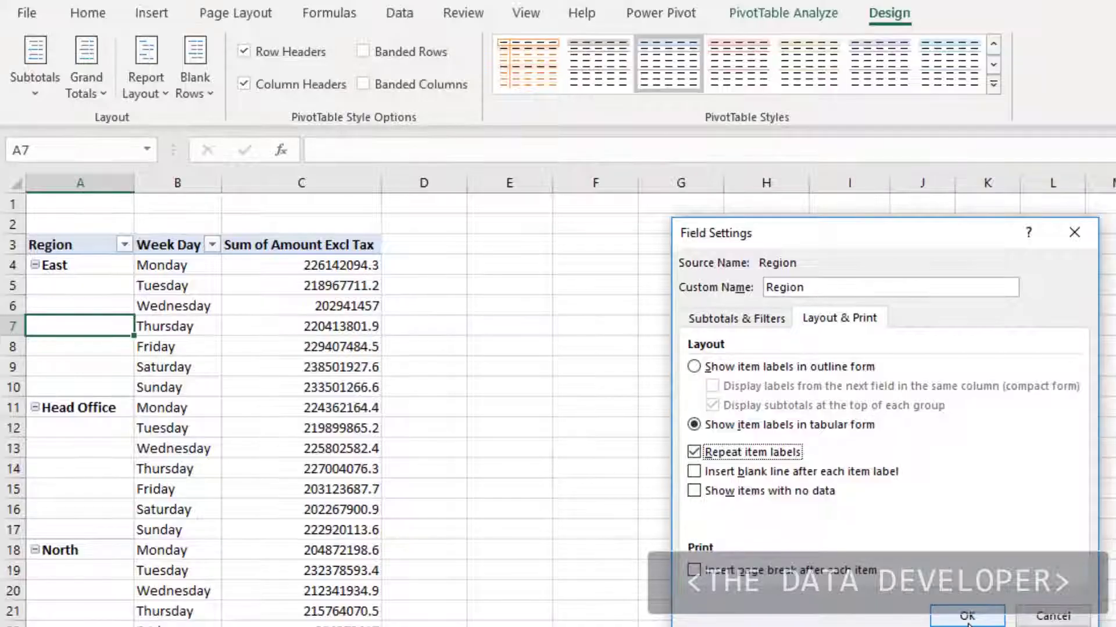
pyautogui.click(968, 617)
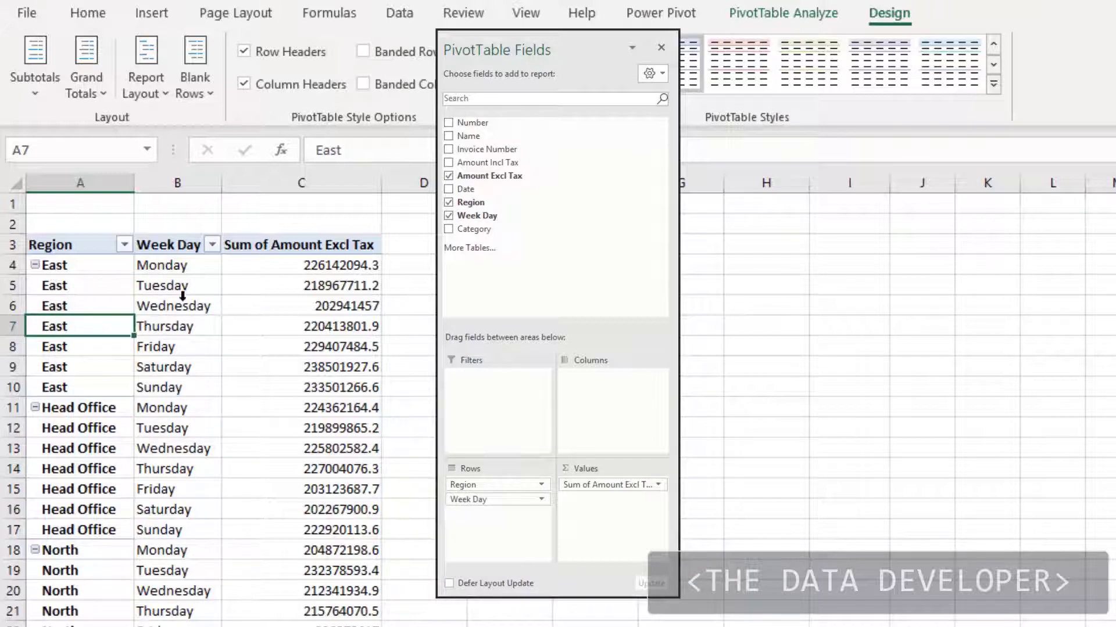
# Step: Collapse East, Head Office, North and West one at a time, and expand East and Head Office again
pyautogui.click(35, 266)
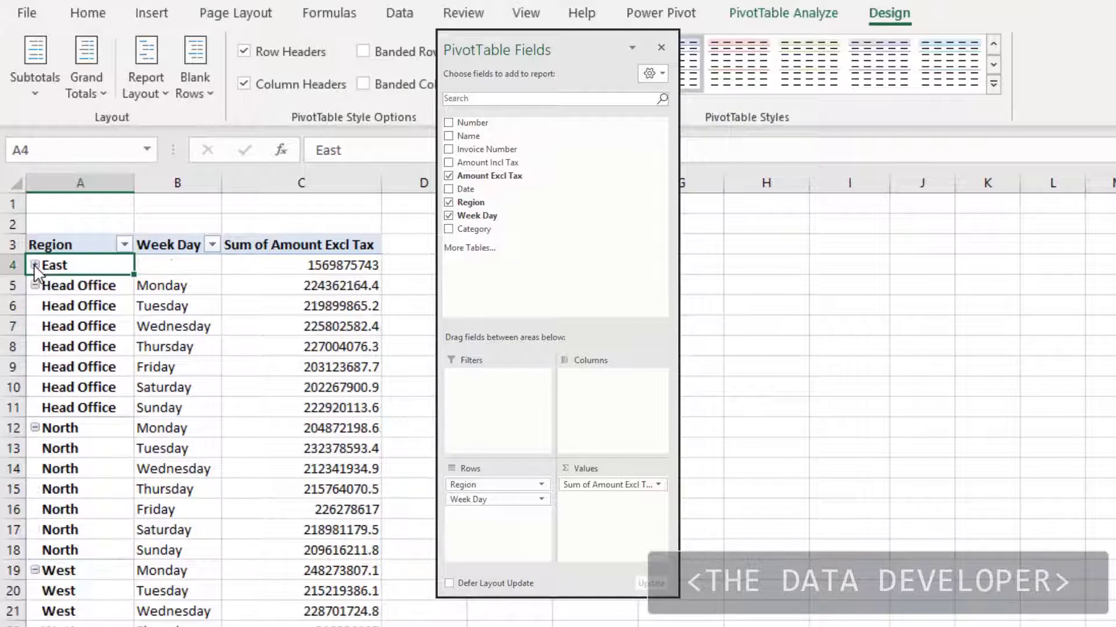
pyautogui.click(34, 286)
pyautogui.click(34, 306)
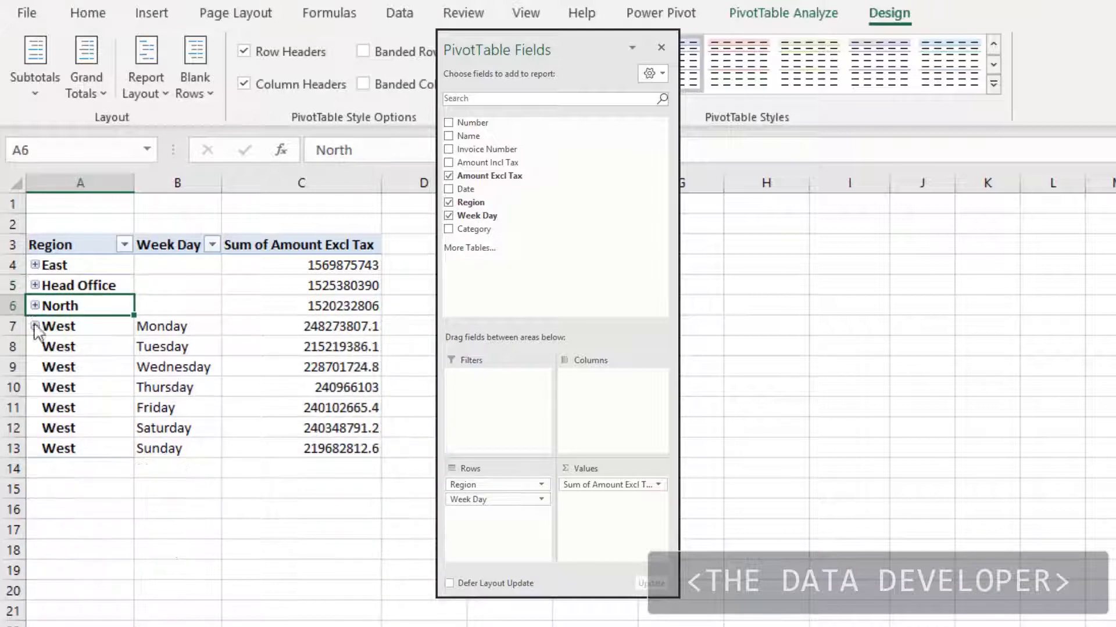
pyautogui.click(35, 326)
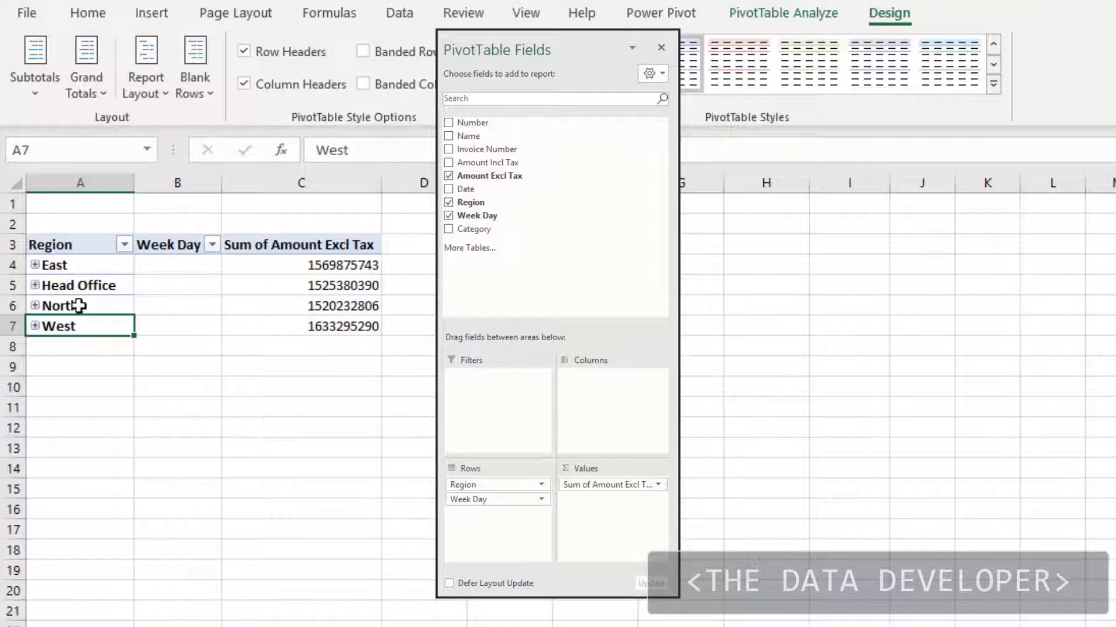
pyautogui.click(35, 265)
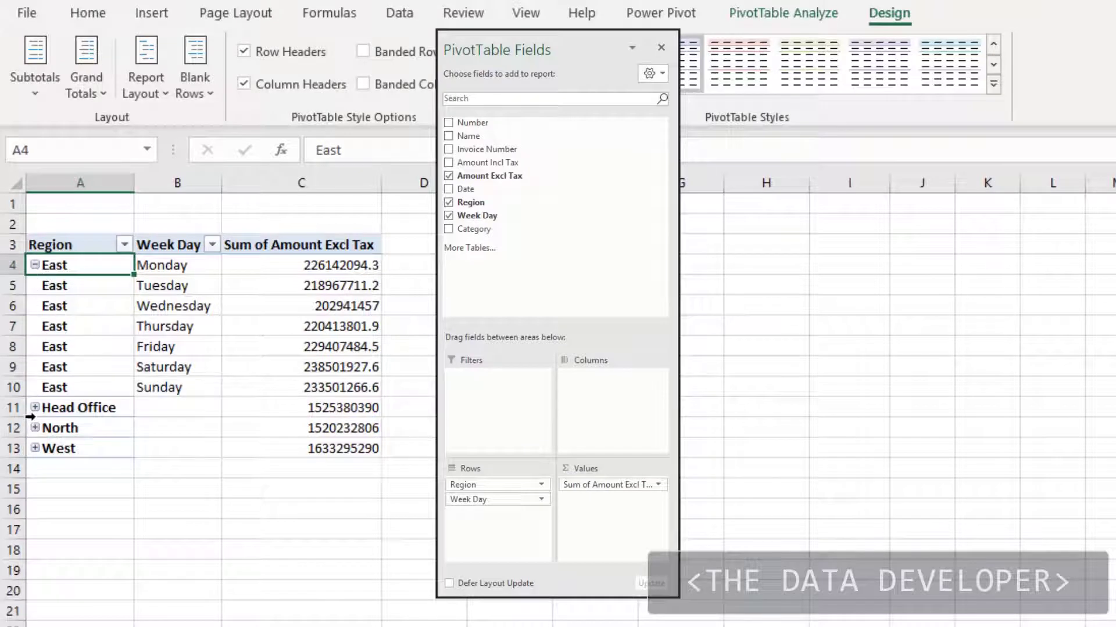
pyautogui.click(35, 408)
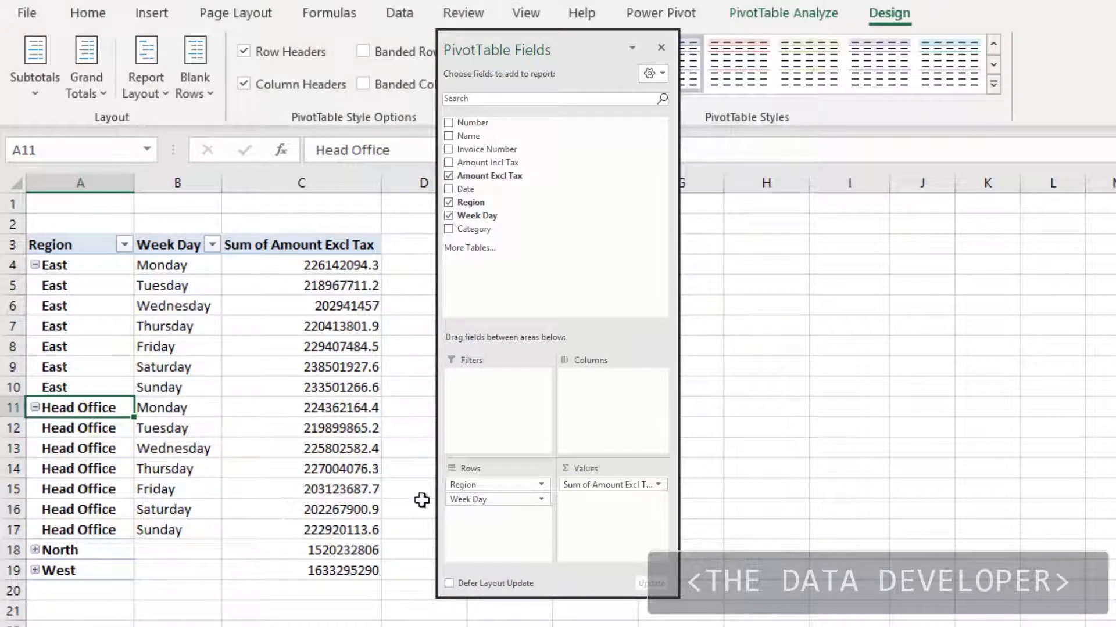
# Step: Collapse the entire Region field at once and expand the entire field again to show the week days
pyautogui.rightClick(73, 266)
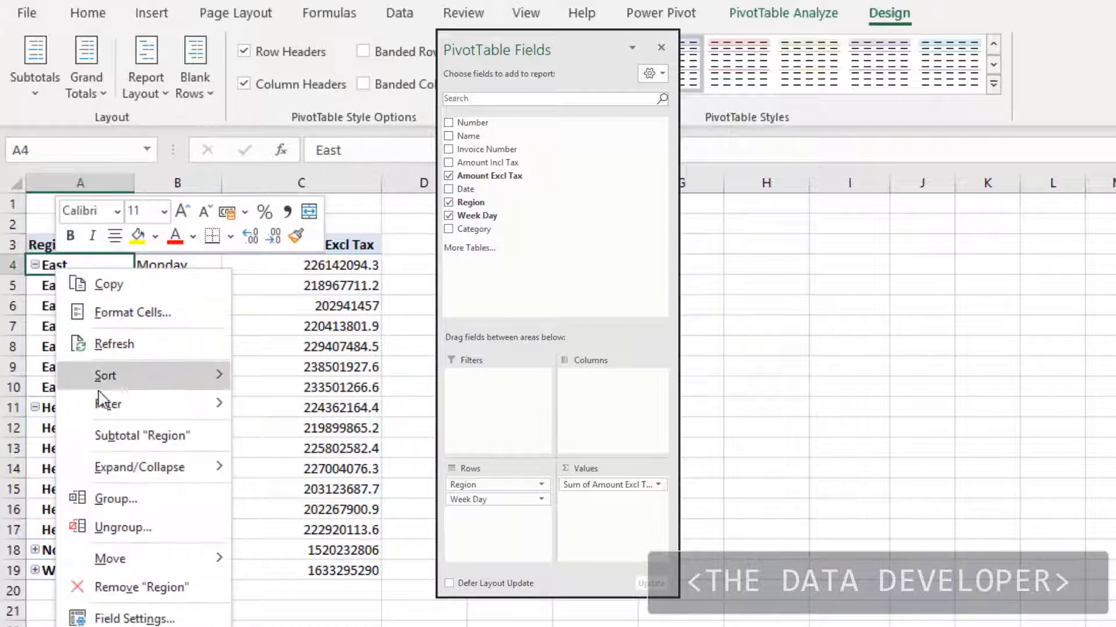
pyautogui.moveTo(166, 471)
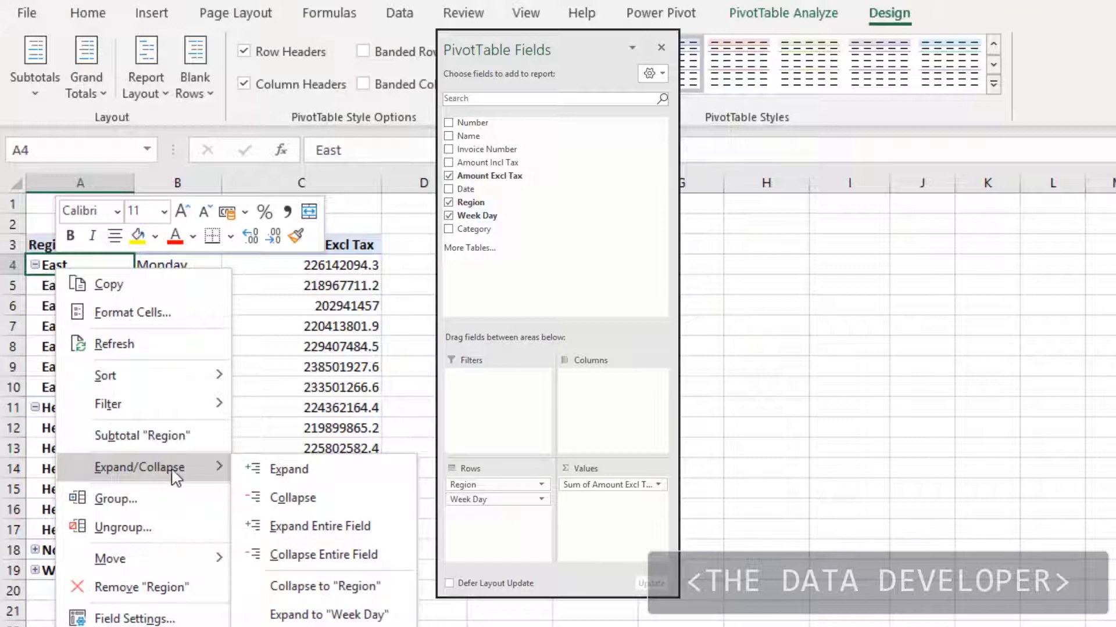
pyautogui.click(333, 555)
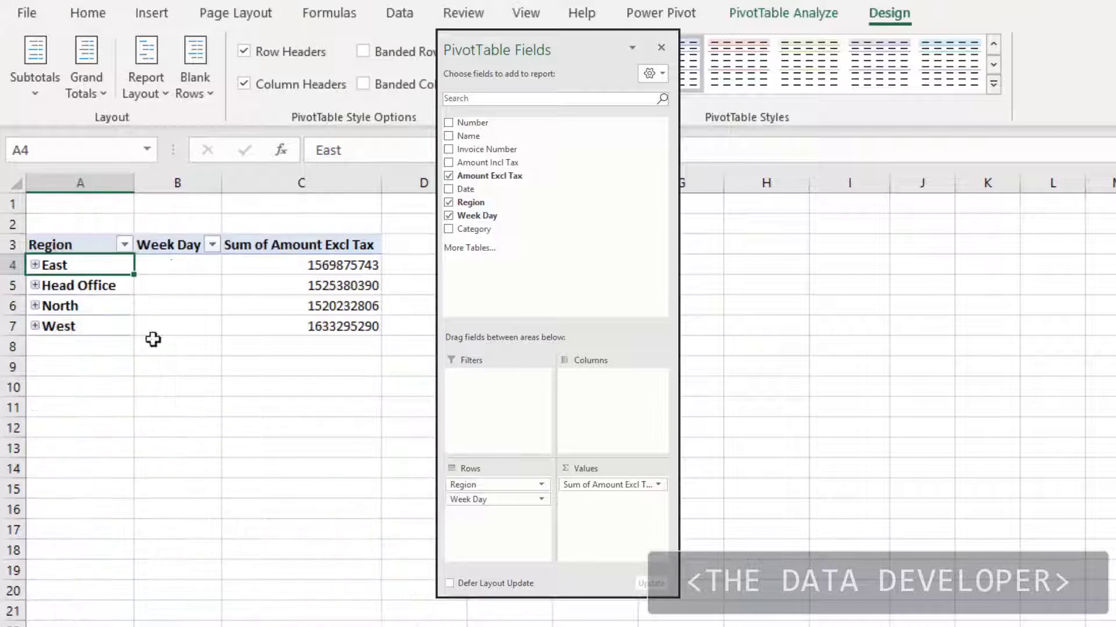
pyautogui.rightClick(81, 272)
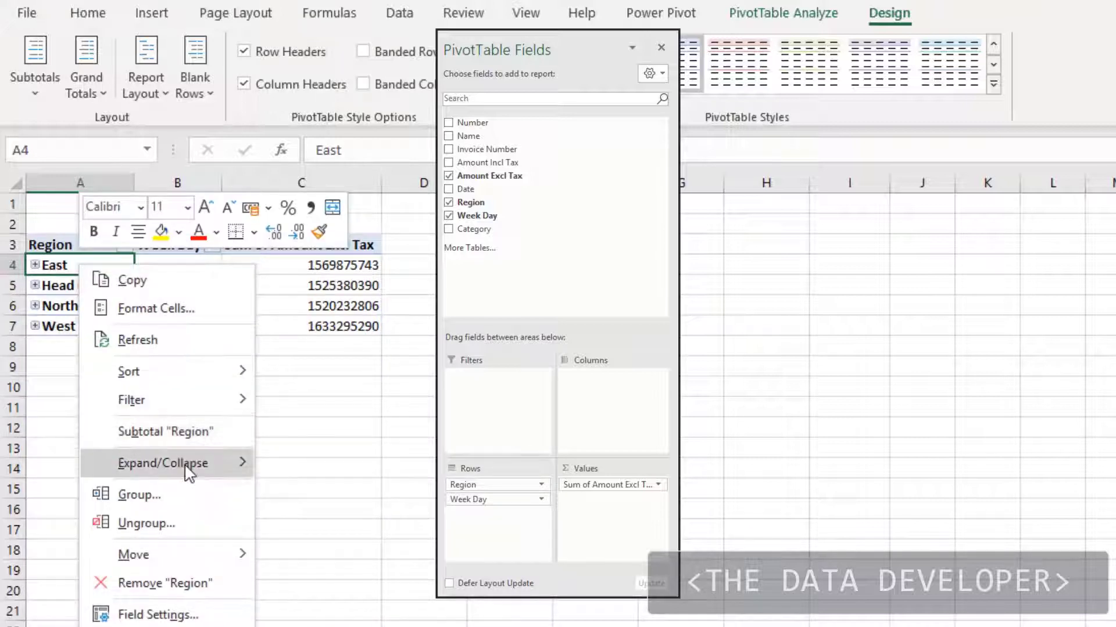
pyautogui.moveTo(188, 466)
pyautogui.click(368, 526)
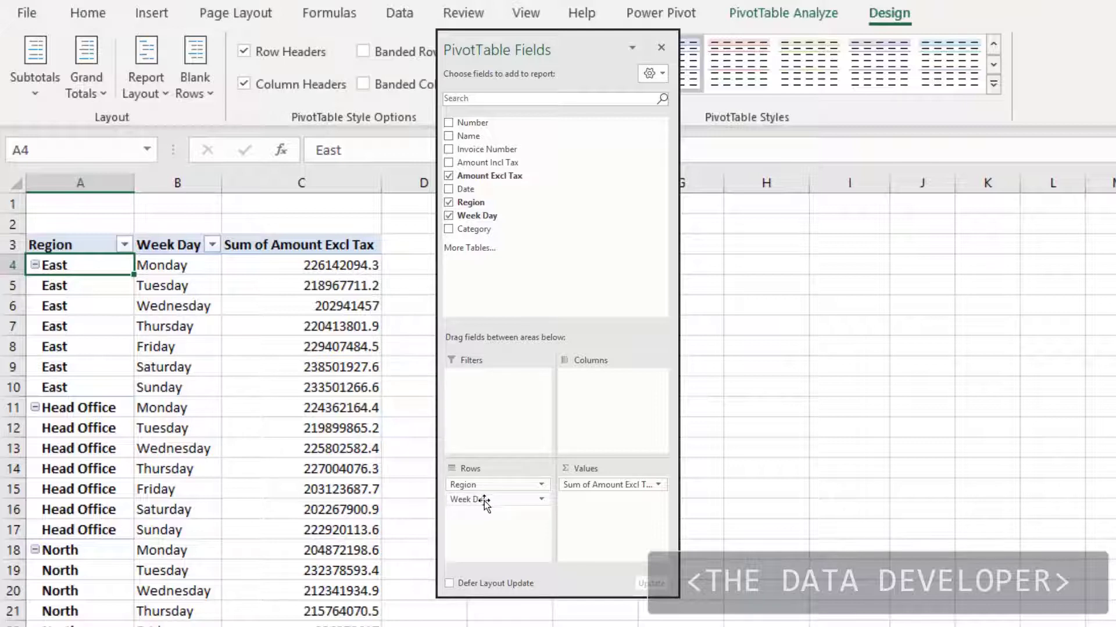
# Step: Remove Region from the rows and format the Amount Excl Tax value field as Currency with the £ symbol and 2 decimal places
pyautogui.moveTo(494, 485); pyautogui.dragTo(570, 221)
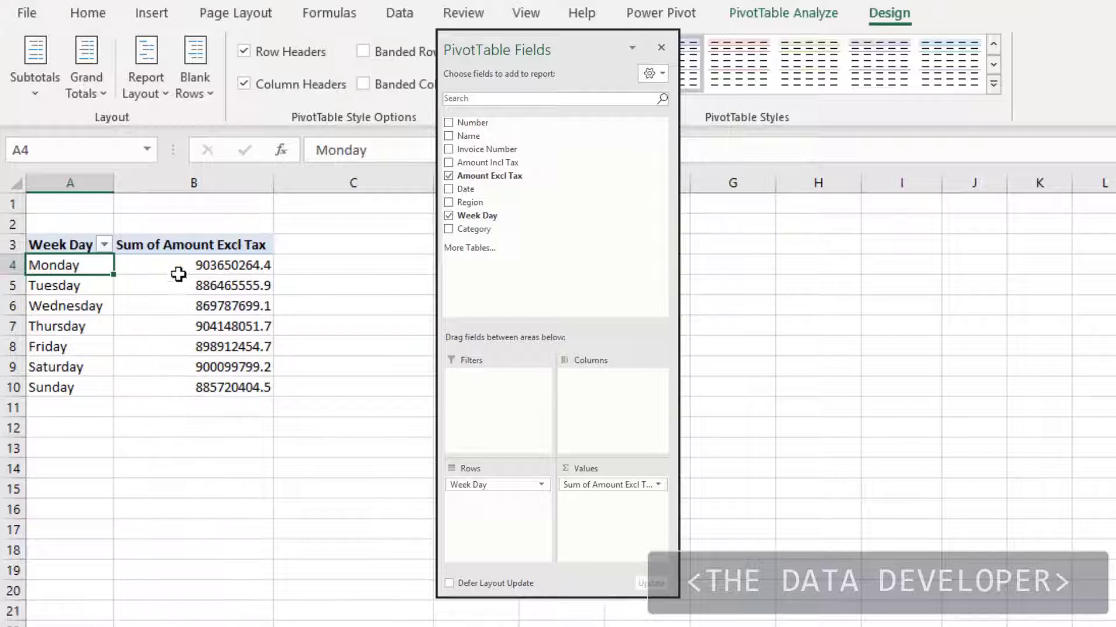
pyautogui.click(173, 307)
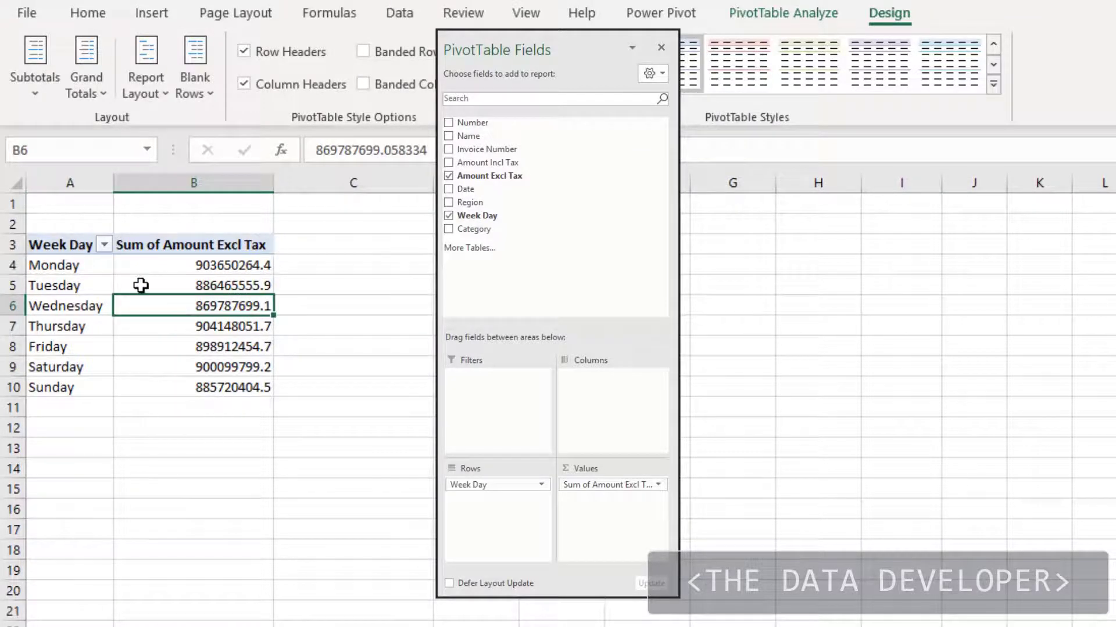
pyautogui.click(660, 485)
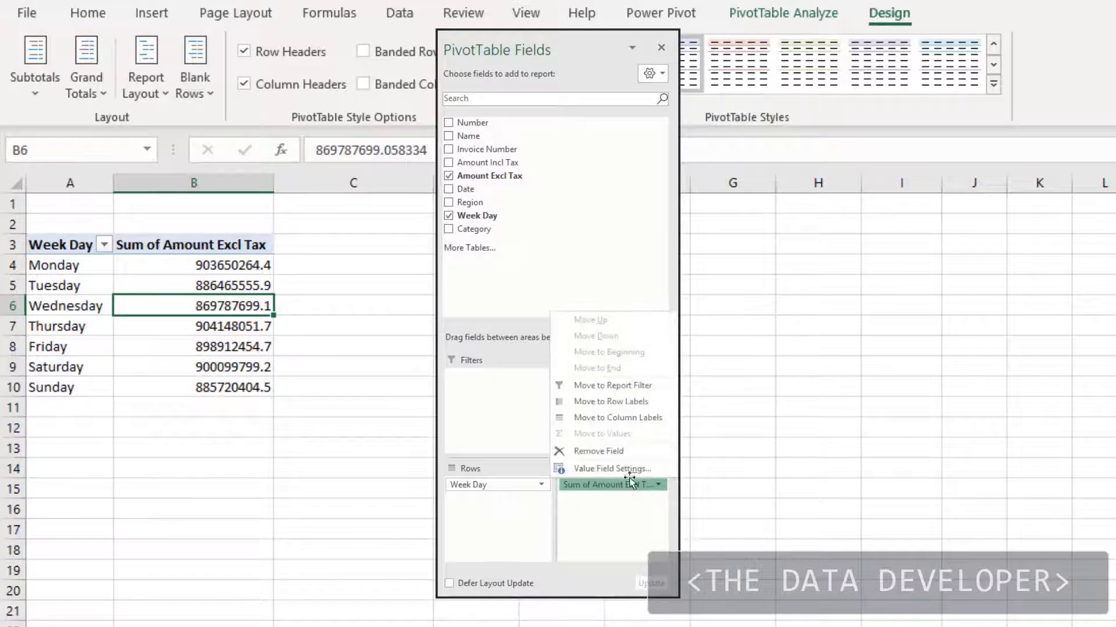
pyautogui.click(625, 470)
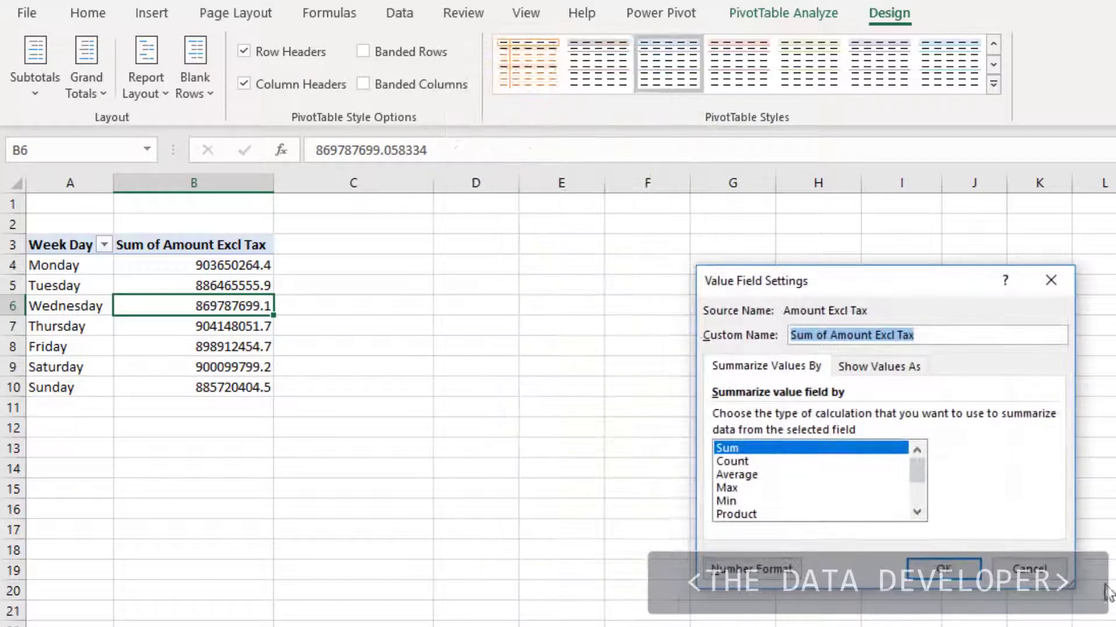
pyautogui.click(742, 566)
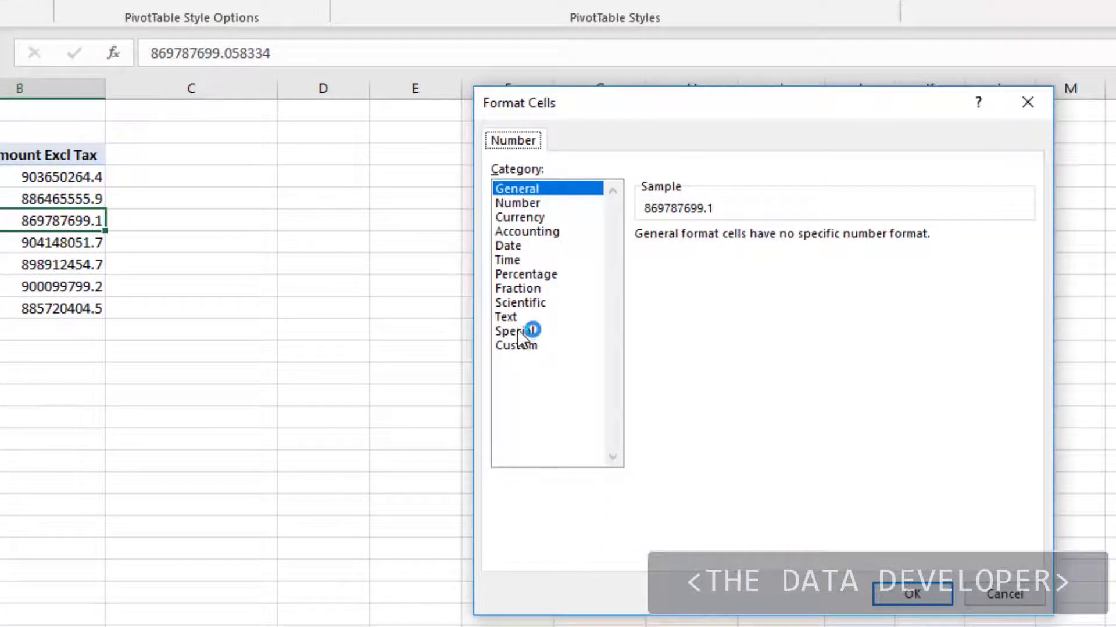
pyautogui.click(530, 221)
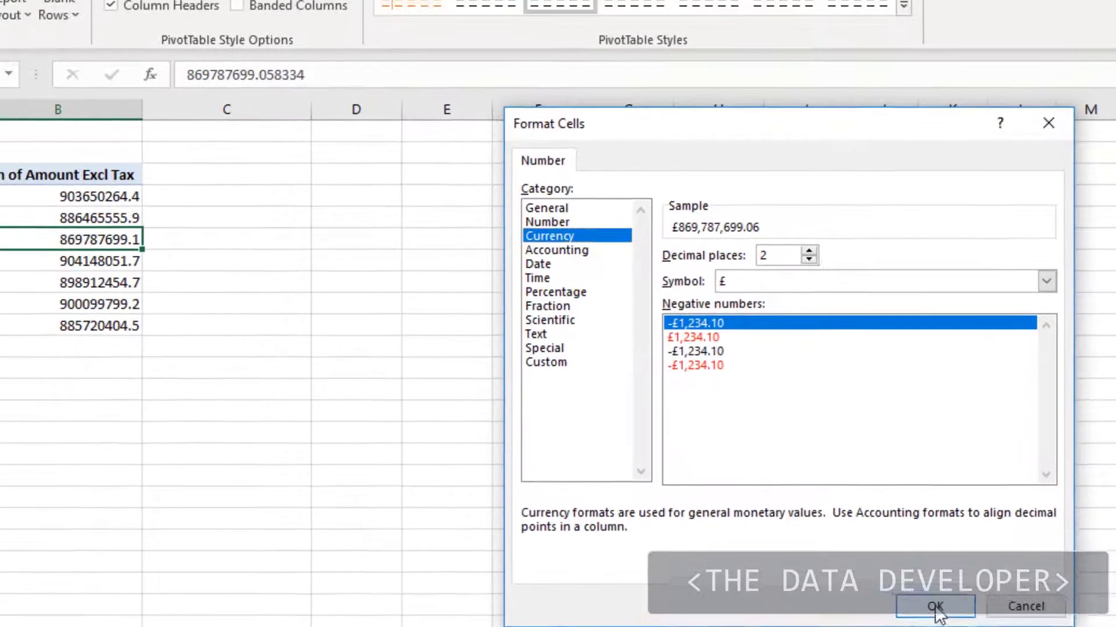
pyautogui.click(911, 599)
pyautogui.click(968, 566)
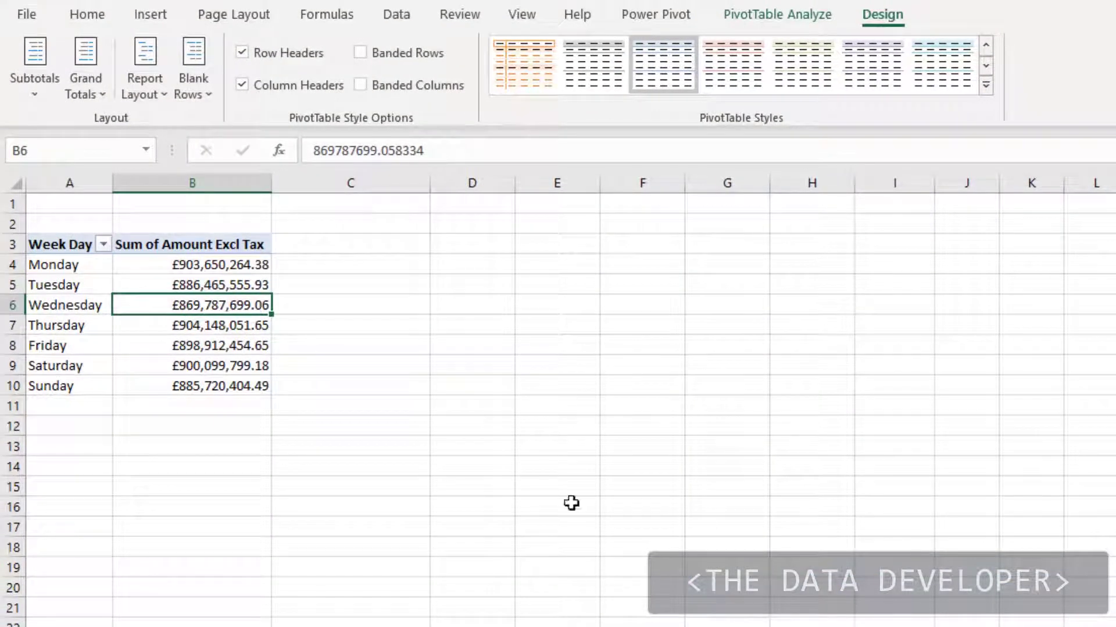
# Step: Apply the comma number style to the week-day amounts in B4:B10
pyautogui.click(190, 451)
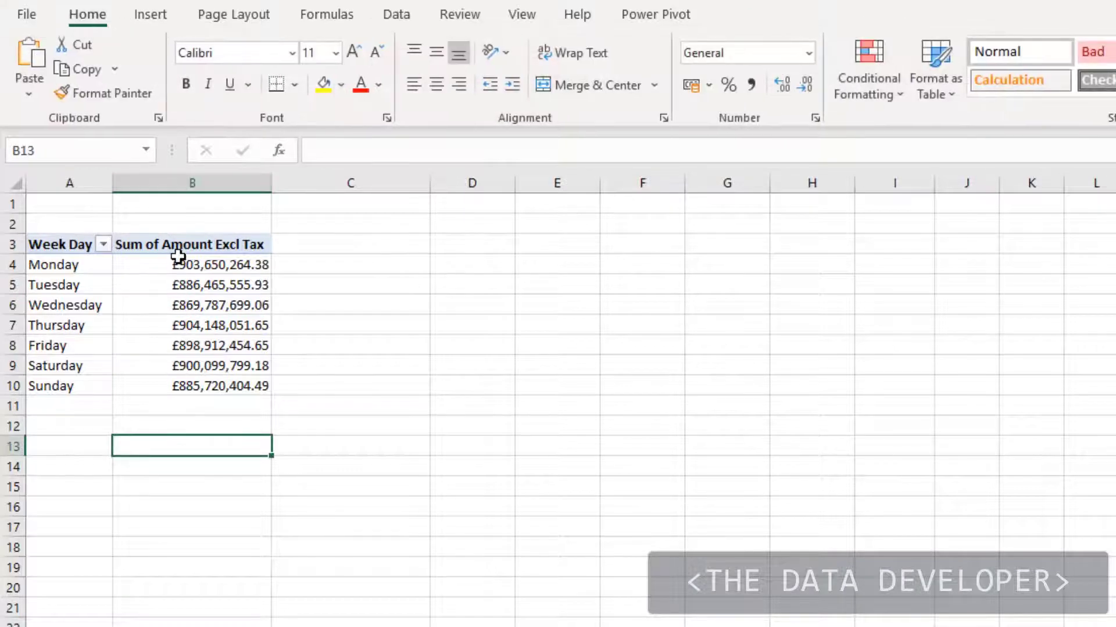
pyautogui.moveTo(176, 257); pyautogui.dragTo(186, 390)
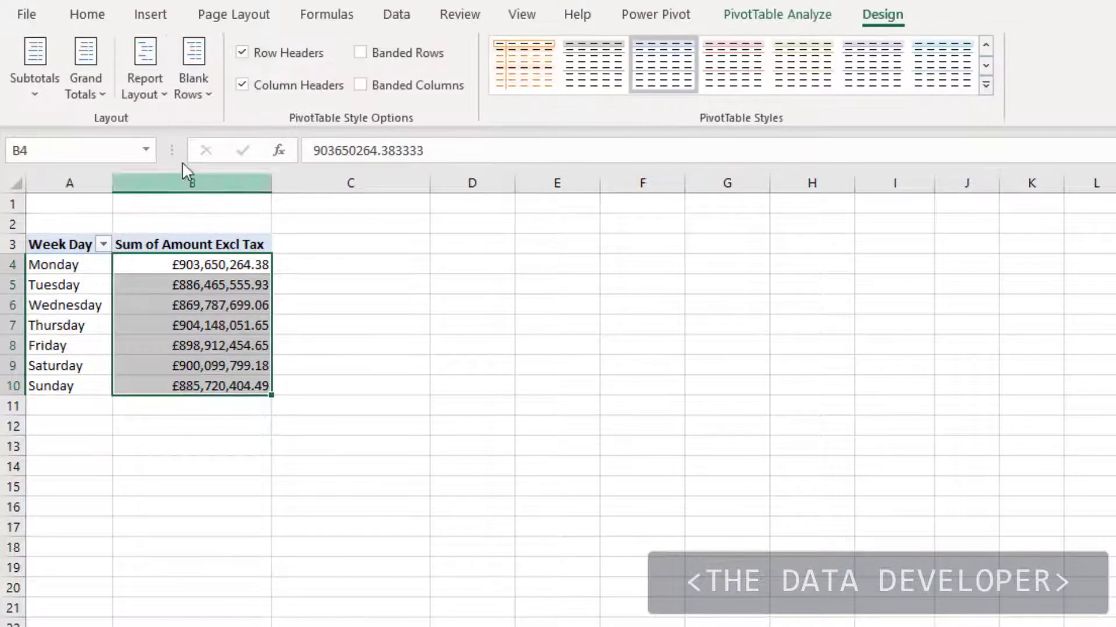
pyautogui.click(93, 22)
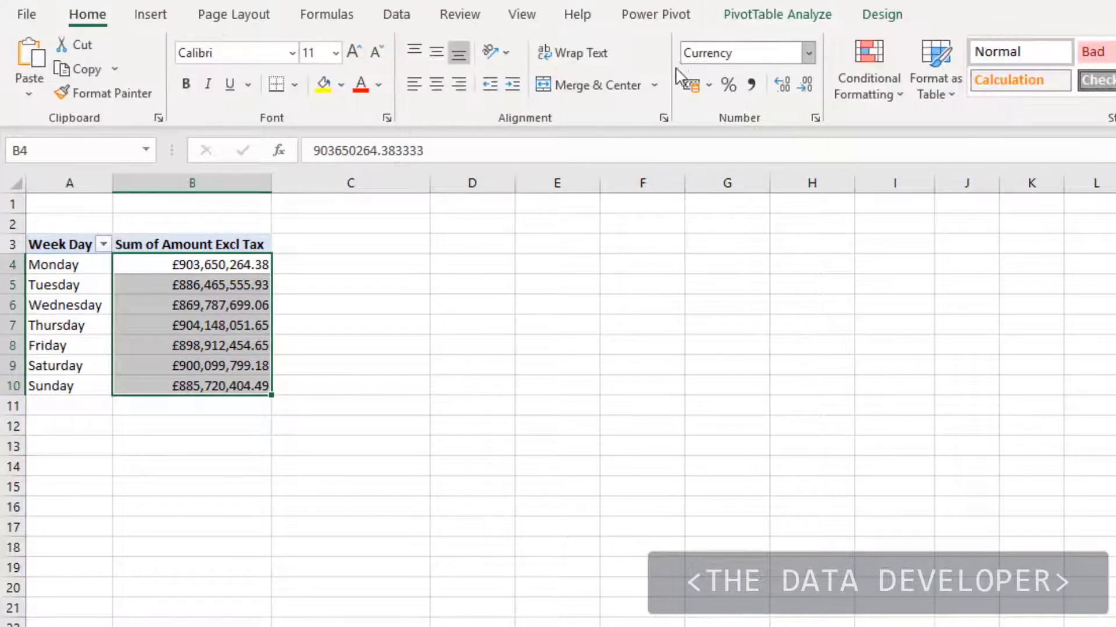
pyautogui.click(753, 85)
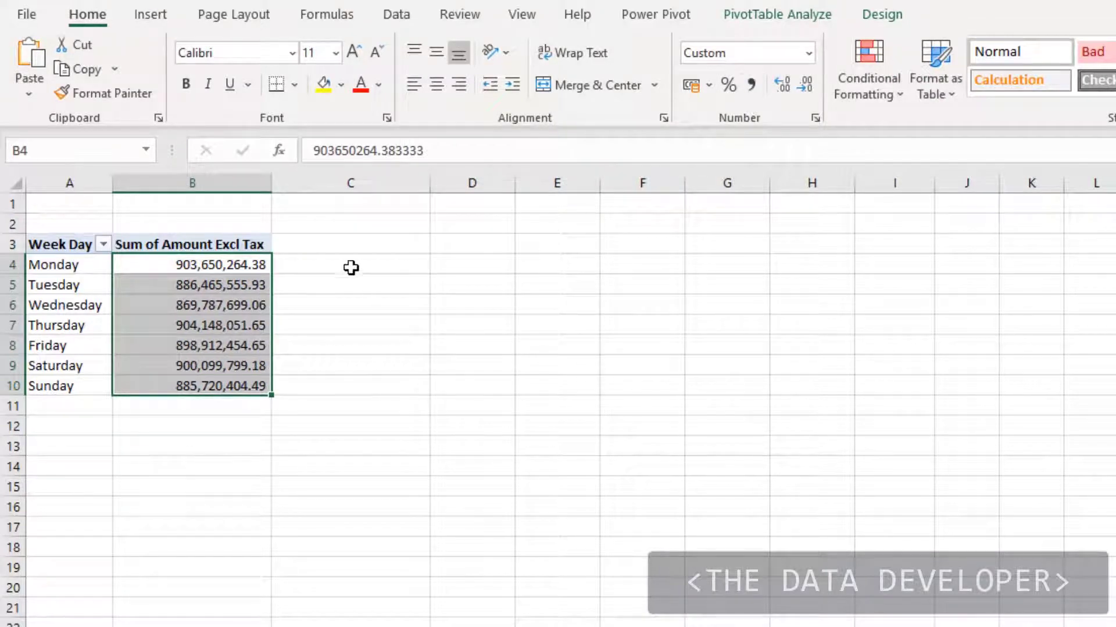
pyautogui.click(334, 263)
pyautogui.click(505, 280)
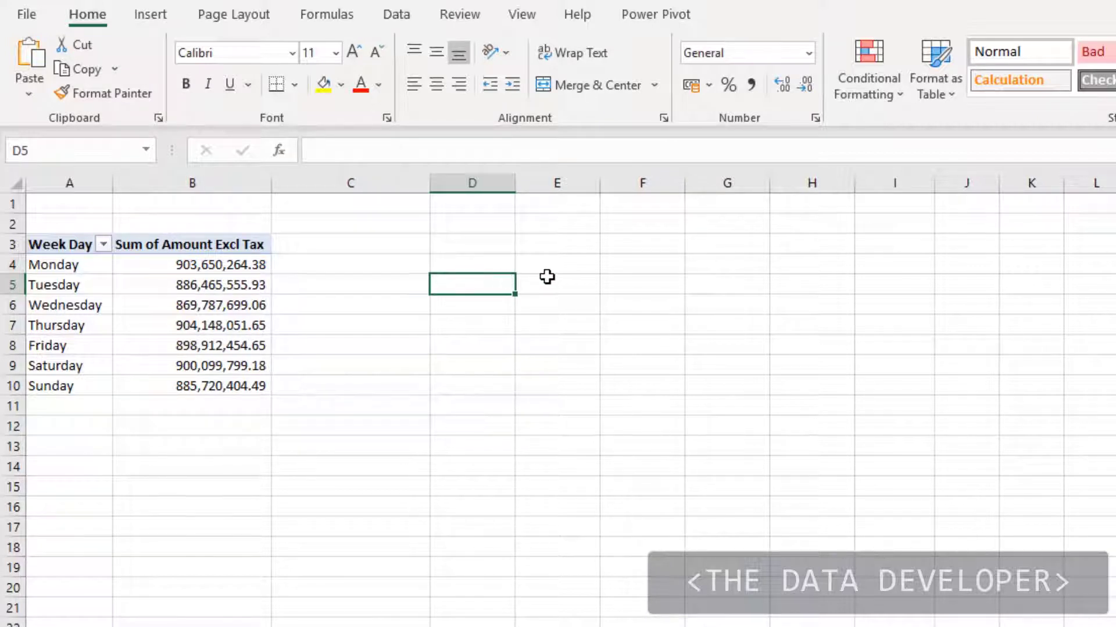
# Step: Add Category to the PivotTable values as a second summarized field and remove it again
pyautogui.click(185, 325)
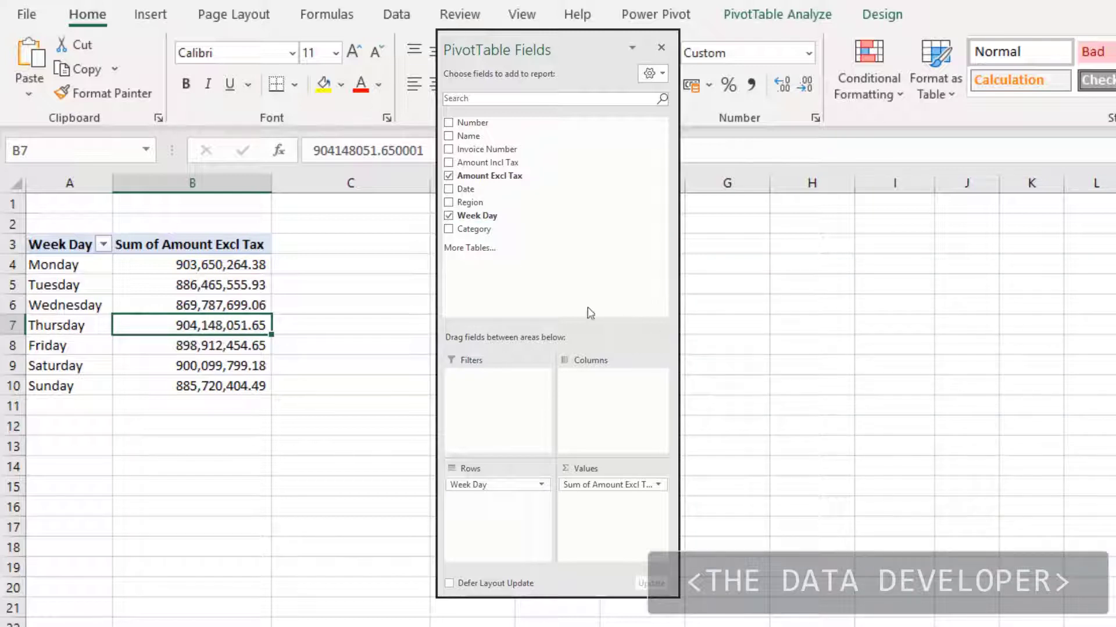
pyautogui.moveTo(467, 229); pyautogui.dragTo(575, 492)
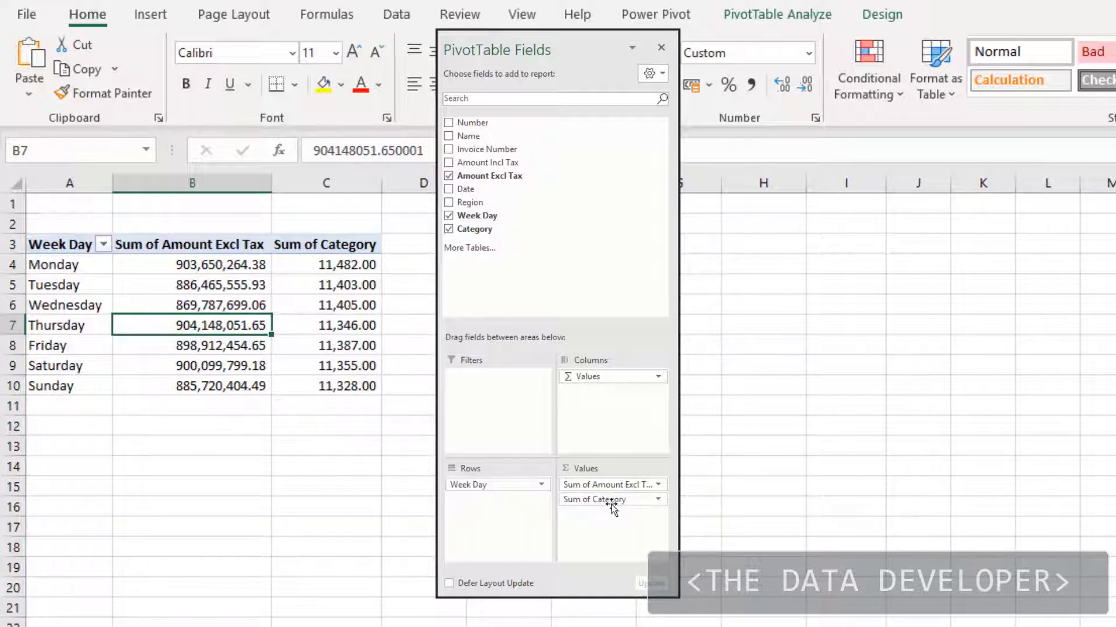
pyautogui.moveTo(614, 504); pyautogui.dragTo(519, 308)
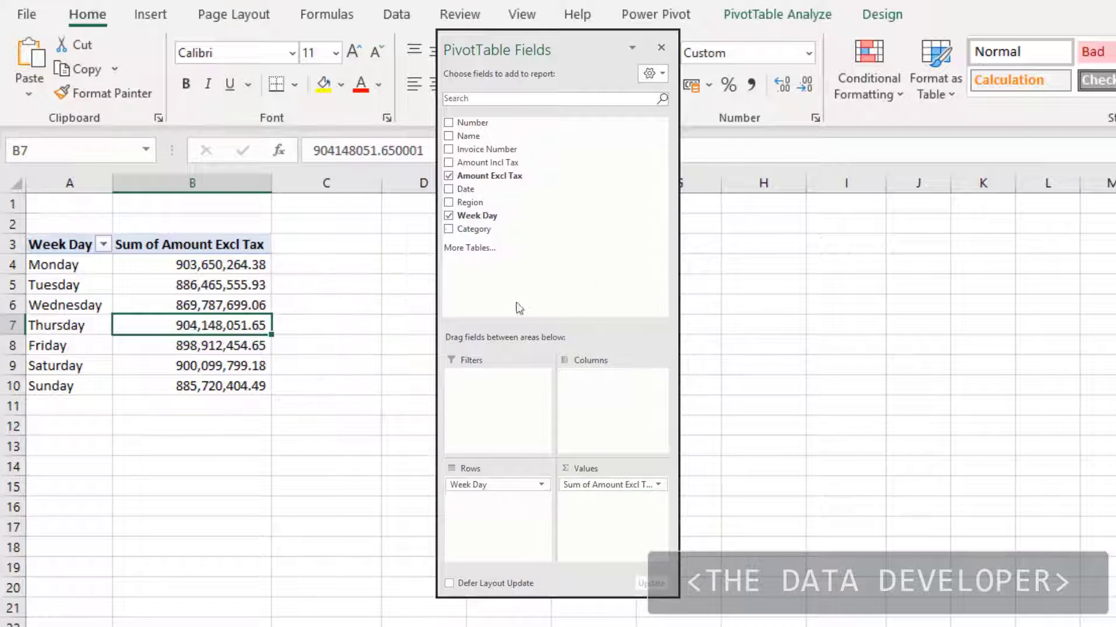
# Step: Add Category to the rows beneath Week Day, look through the category breakdown per day, and remove Category again
pyautogui.moveTo(472, 229); pyautogui.dragTo(504, 505)
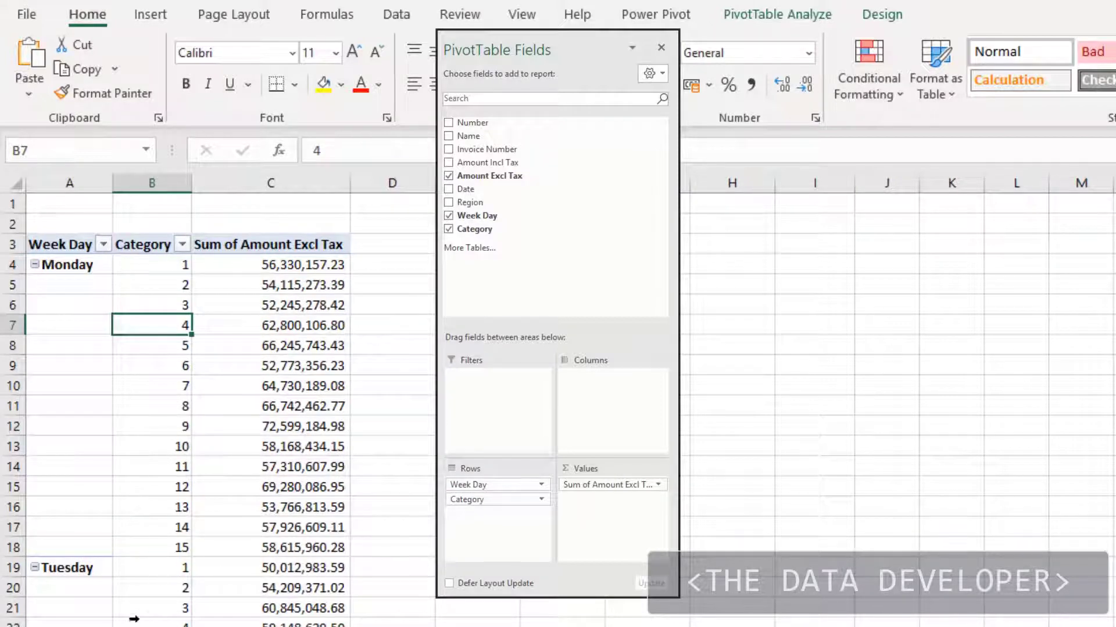
pyautogui.scroll(-2, 154, 607)
pyautogui.scroll(1, 154, 610)
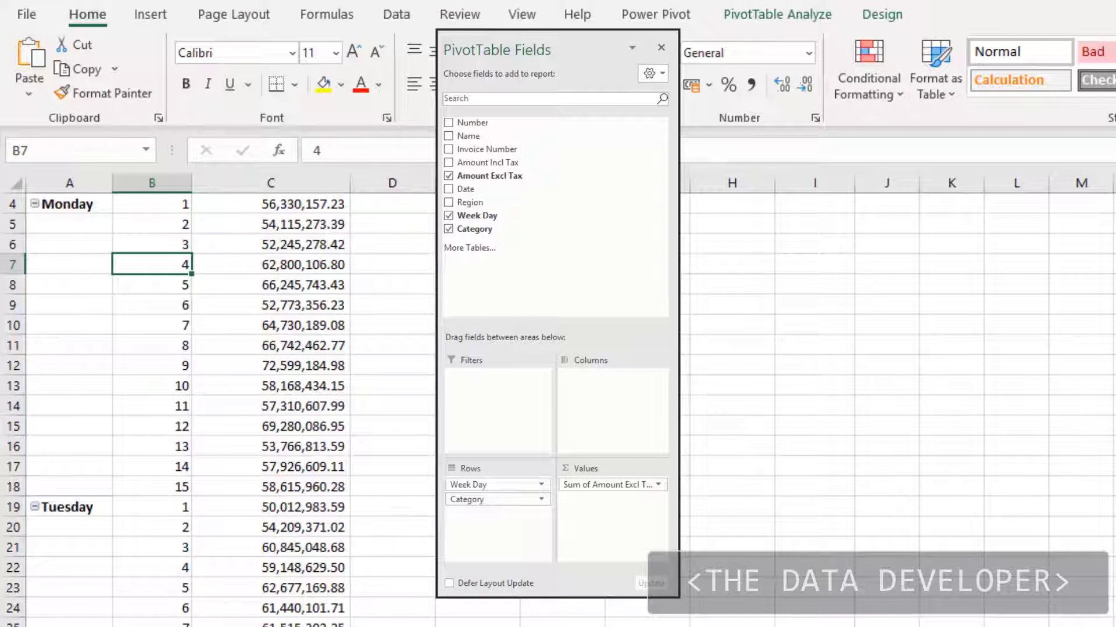
pyautogui.scroll(-3, 172, 412)
pyautogui.scroll(3, 173, 413)
pyautogui.scroll(-5, 173, 412)
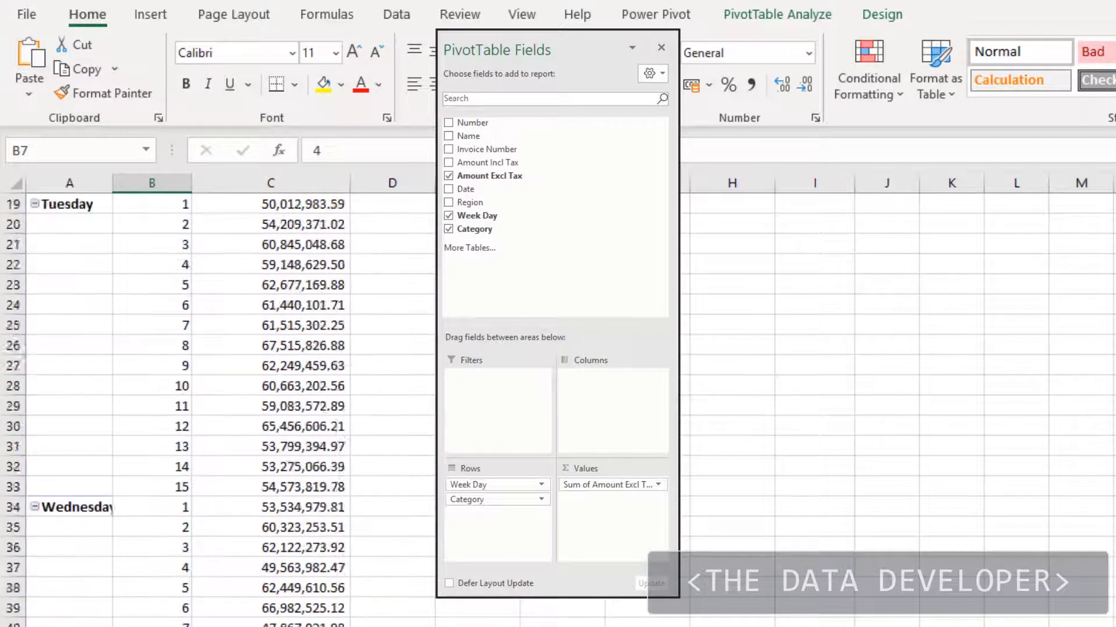
pyautogui.scroll(6, 240, 354)
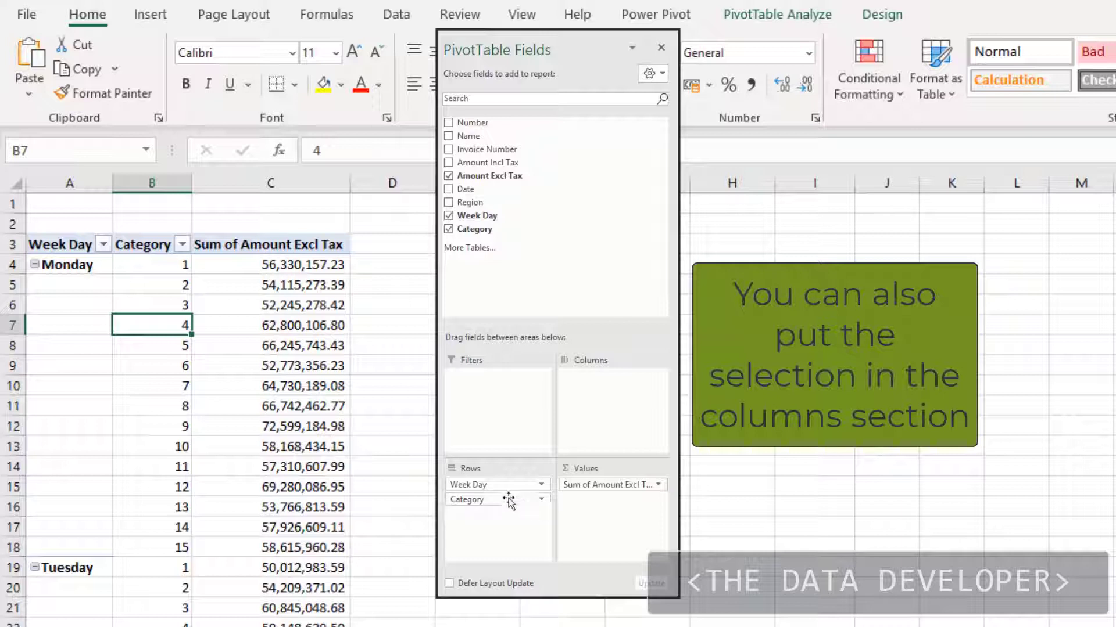
pyautogui.moveTo(506, 499); pyautogui.dragTo(583, 251)
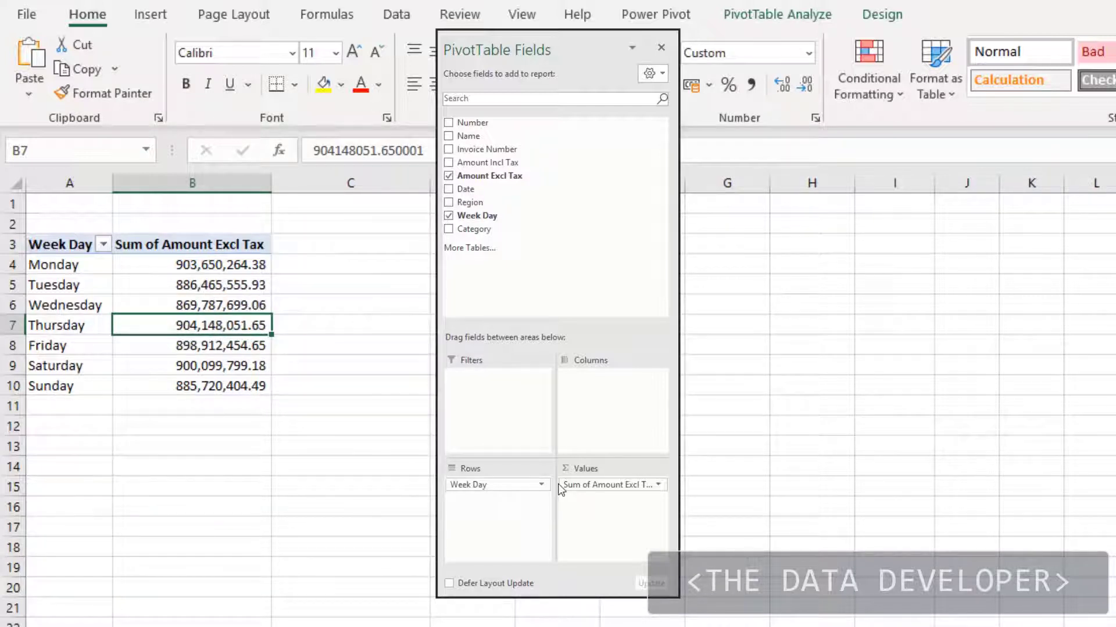
# Step: Summarize the Amount Excl Tax value field by Count and check the results for each week day
pyautogui.click(659, 485)
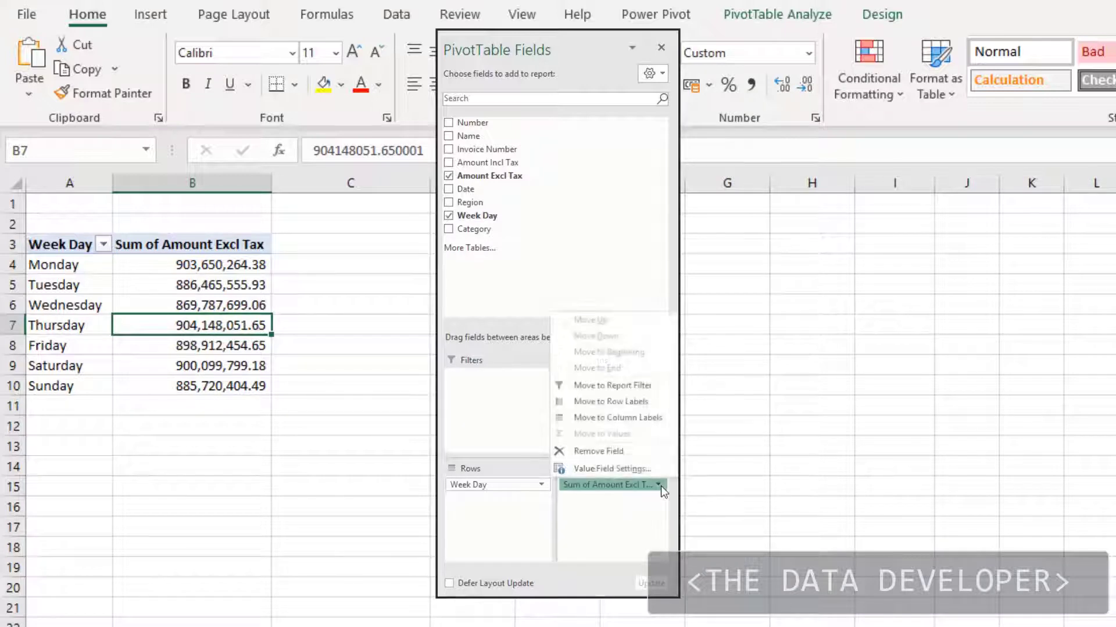
pyautogui.click(632, 472)
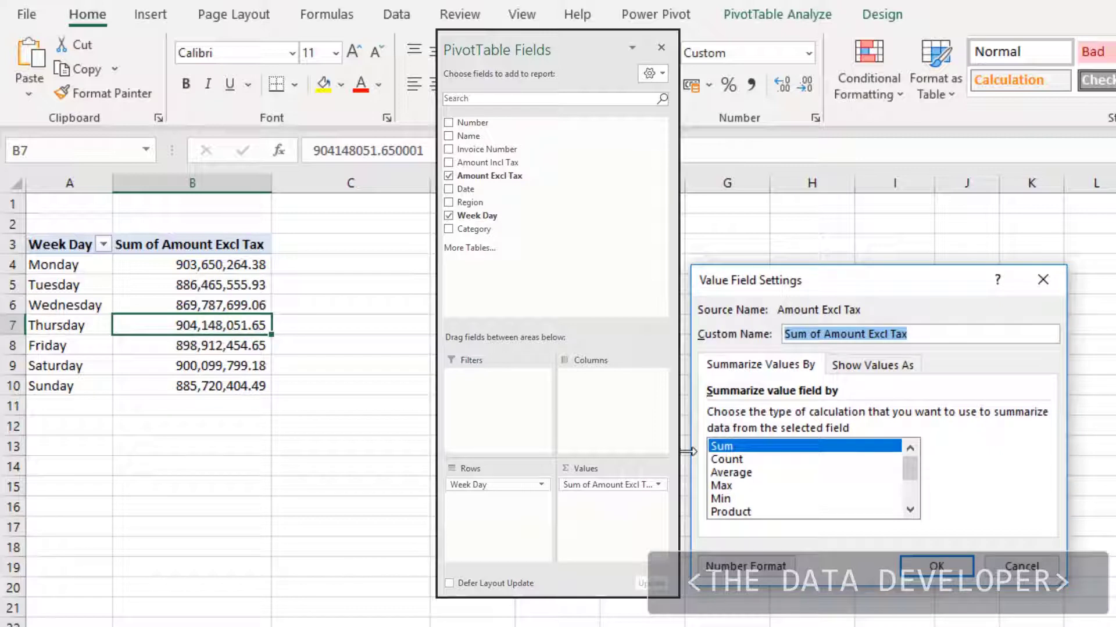
pyautogui.click(719, 462)
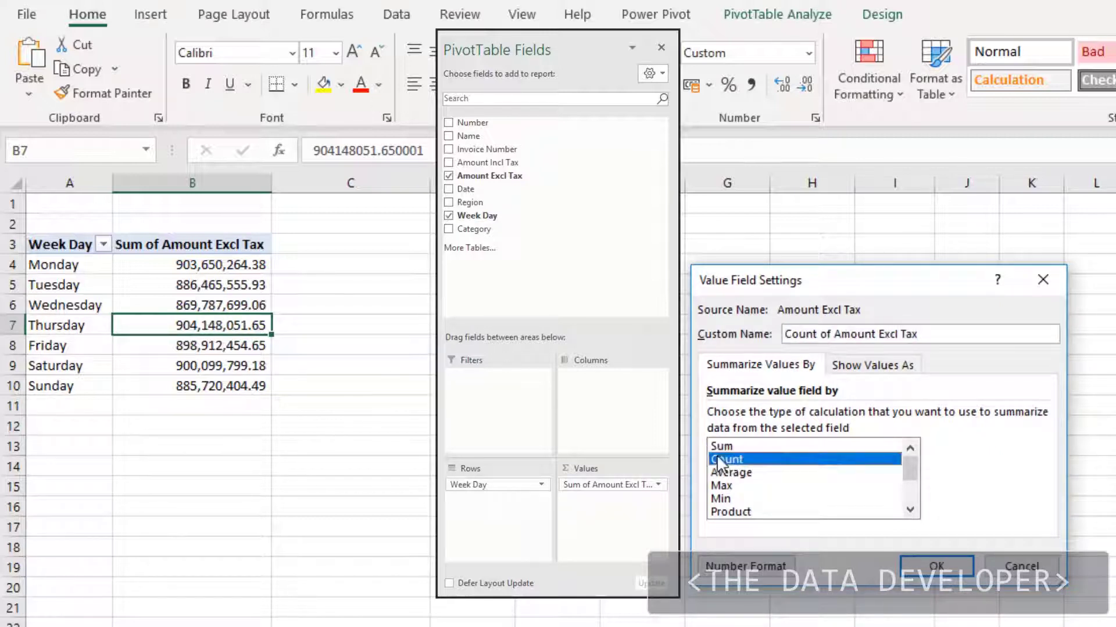
pyautogui.click(936, 568)
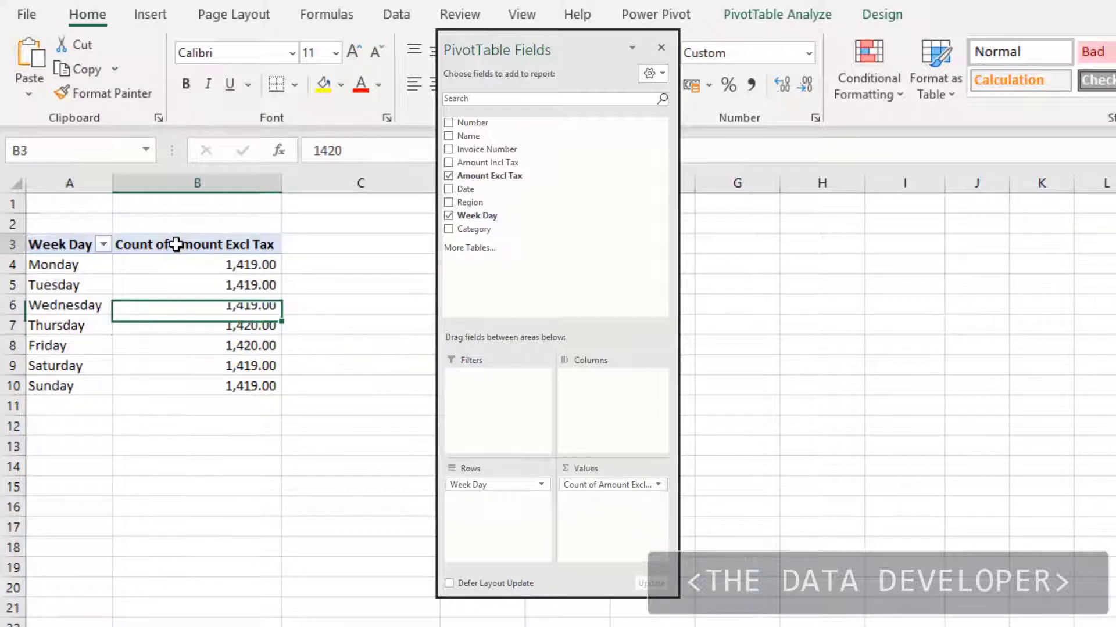
pyautogui.click(176, 244)
pyautogui.click(164, 306)
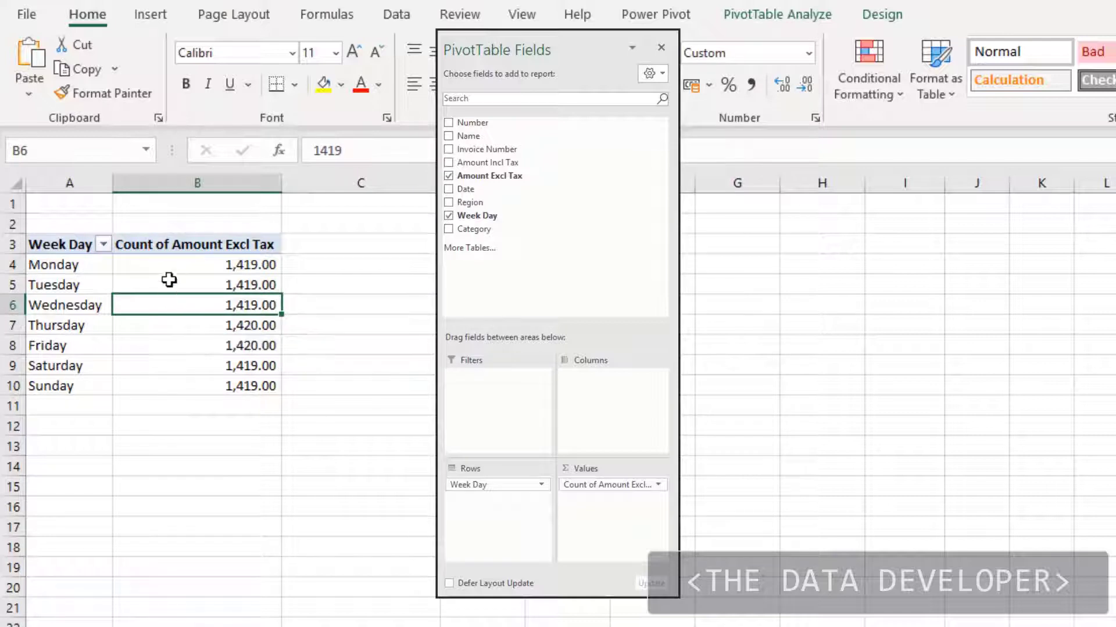
pyautogui.click(169, 263)
# Step: Look through the other summary functions for Amount Excl Tax and set the field back to Sum
pyautogui.click(650, 484)
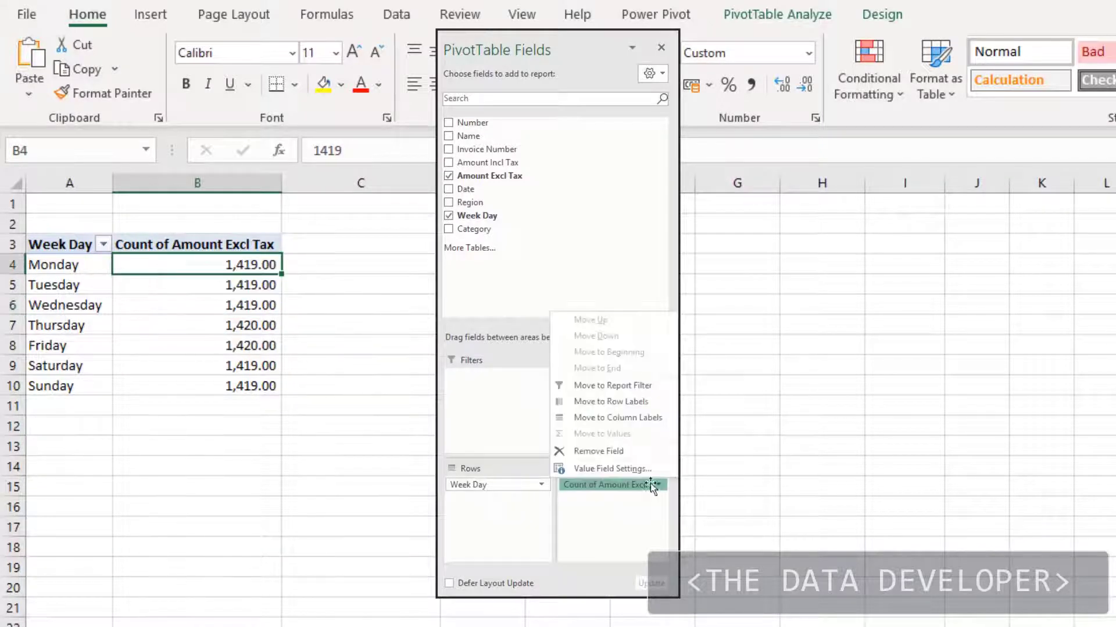
pyautogui.click(631, 471)
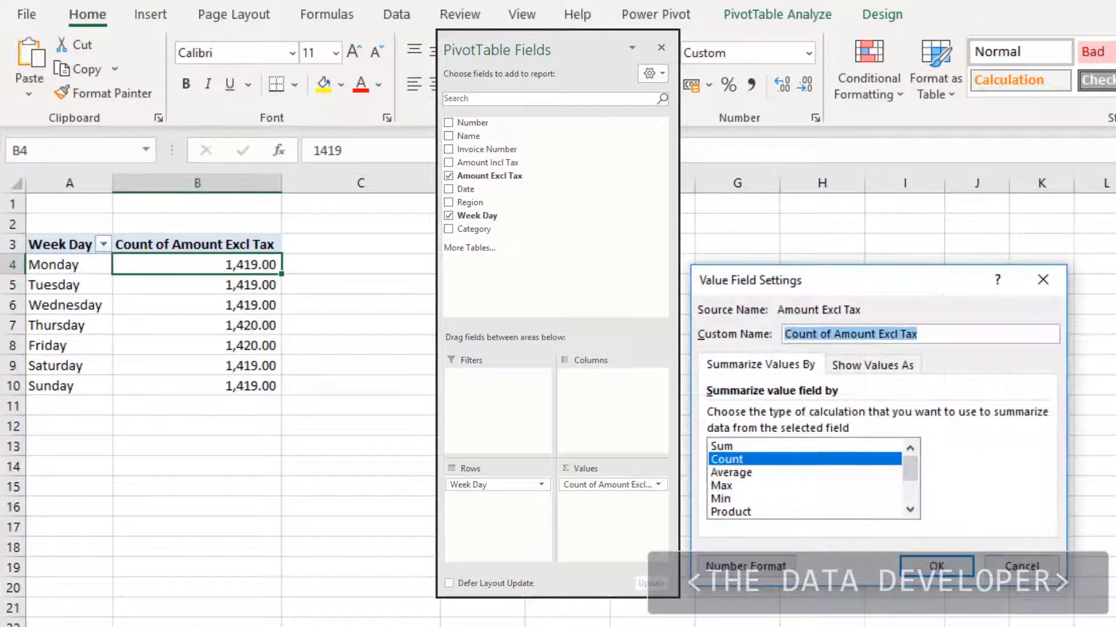
pyautogui.click(739, 474)
pyautogui.click(728, 487)
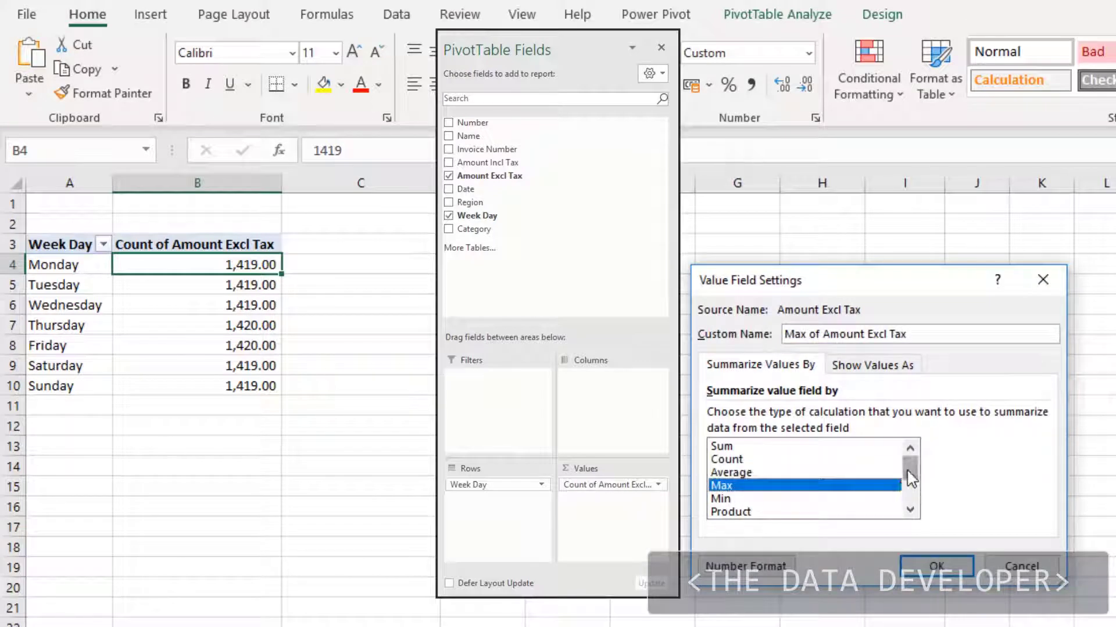
pyautogui.moveTo(908, 472); pyautogui.dragTo(809, 451)
pyautogui.click(721, 448)
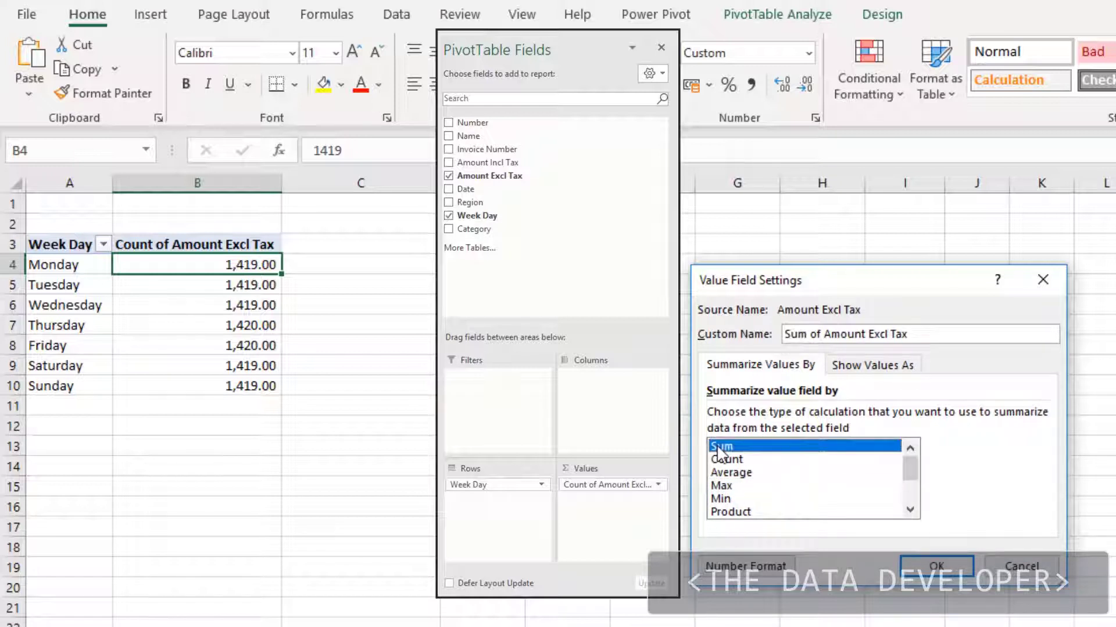
pyautogui.click(938, 569)
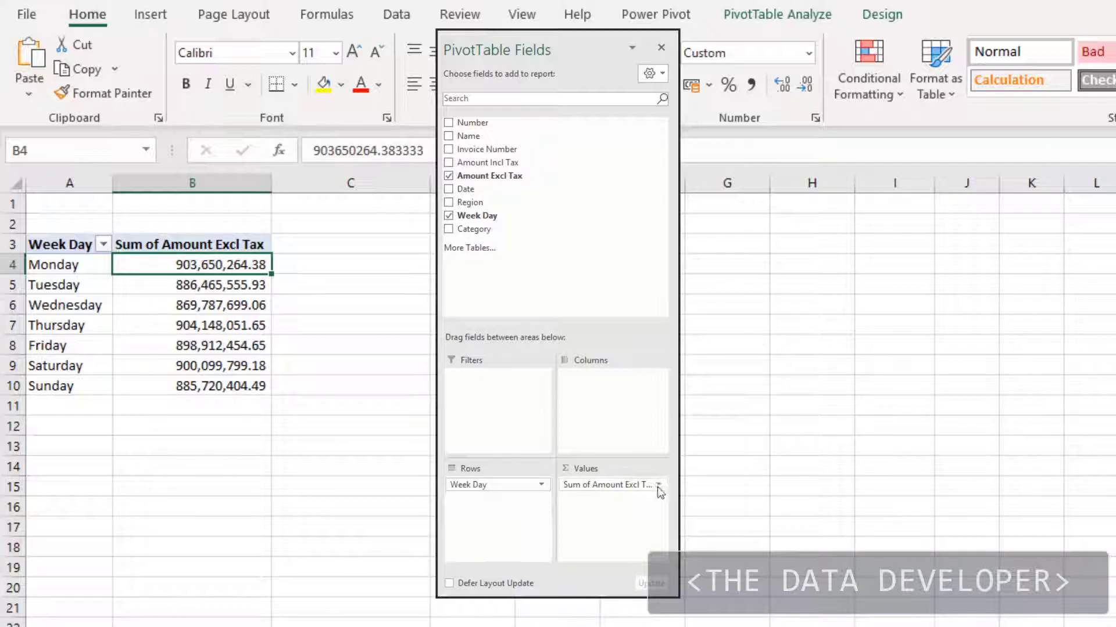
# Step: Show the Amount Excl Tax values as Running Total In with Amount Excl Tax as the base field
pyautogui.click(607, 484)
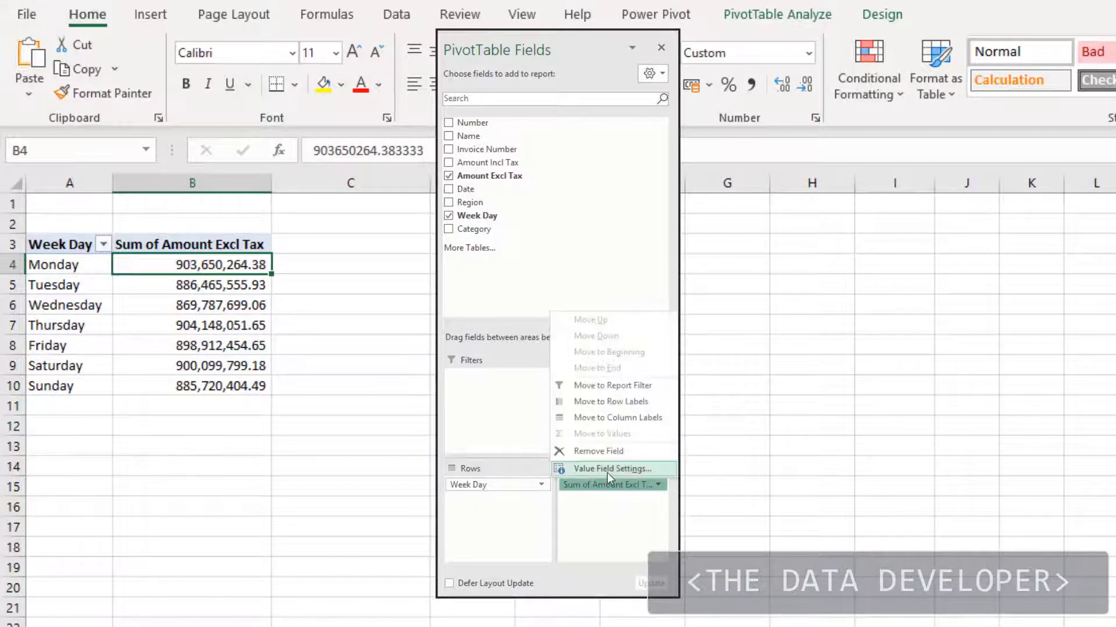
pyautogui.click(608, 473)
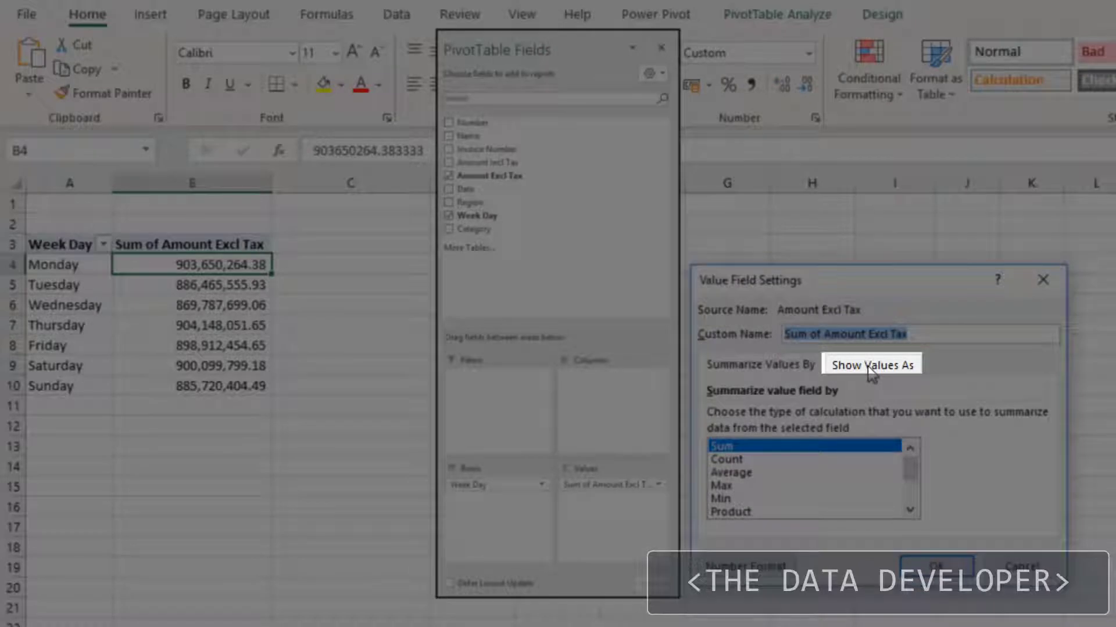
pyautogui.click(870, 366)
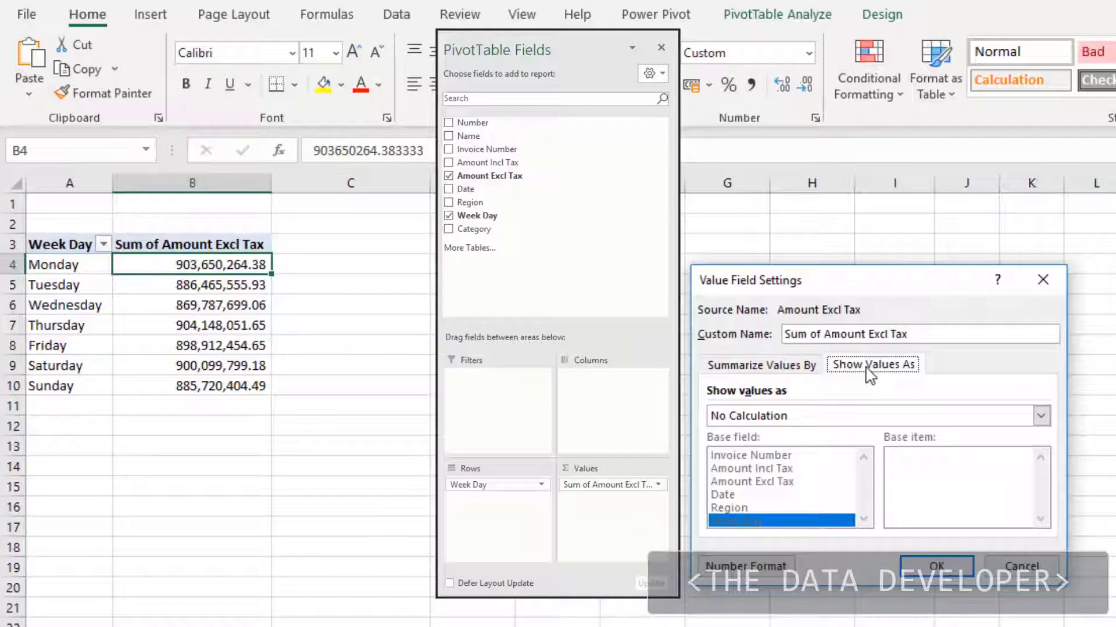
pyautogui.click(1040, 416)
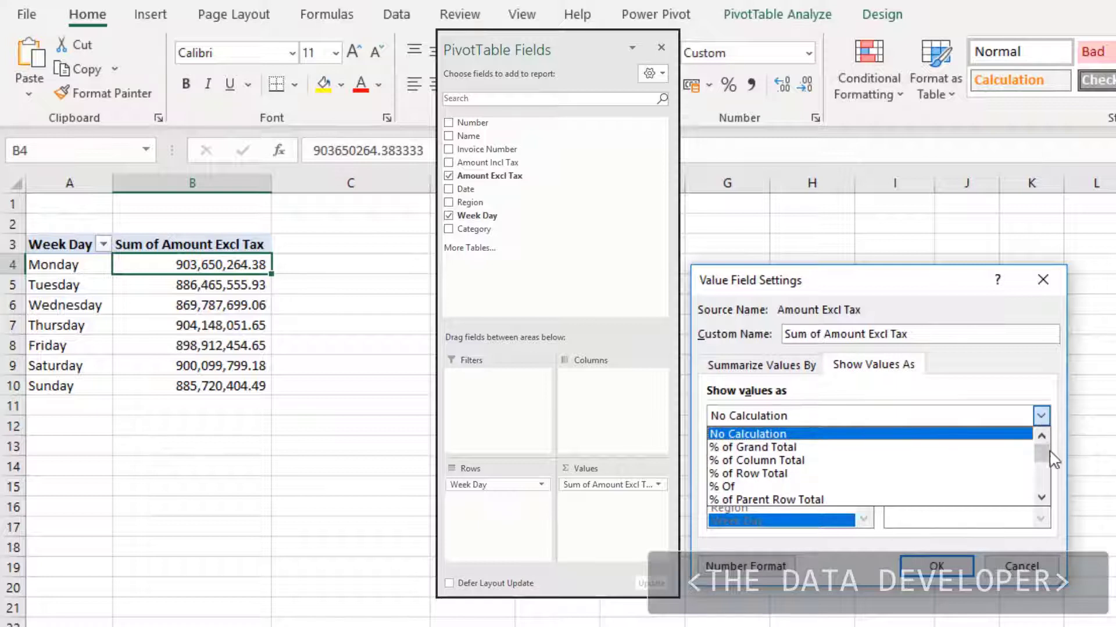
pyautogui.moveTo(1041, 457); pyautogui.dragTo(1038, 478)
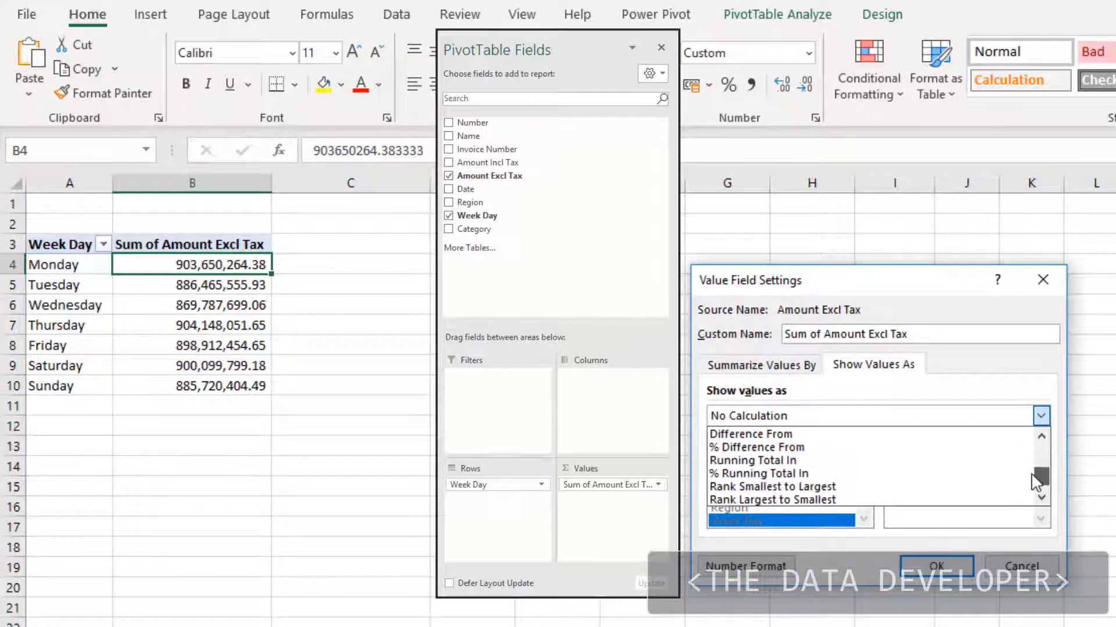
pyautogui.click(981, 470)
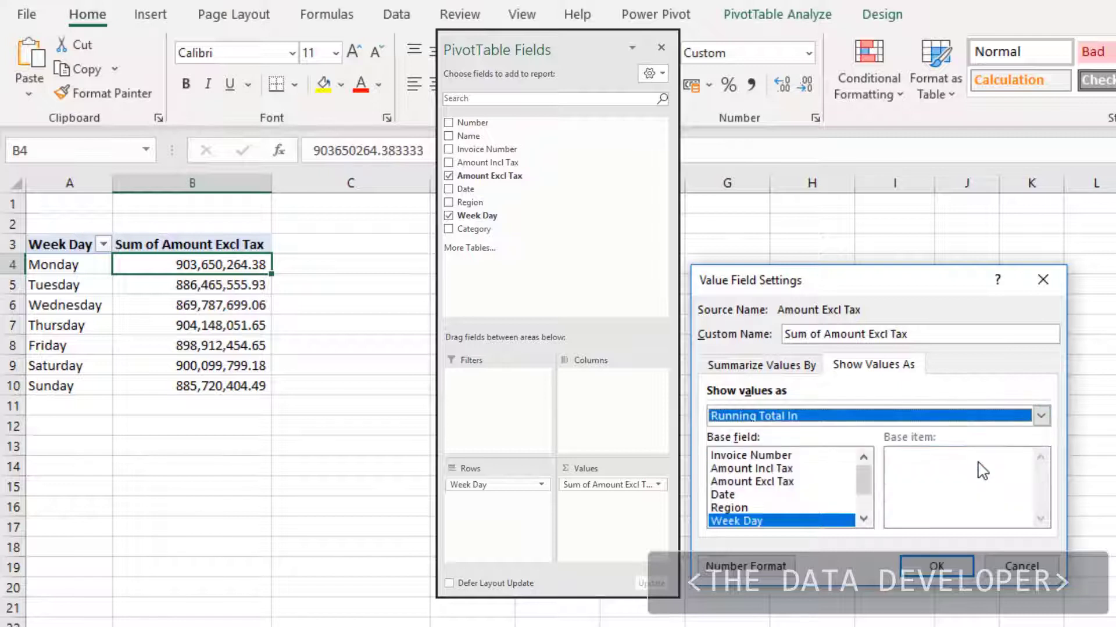
pyautogui.click(768, 486)
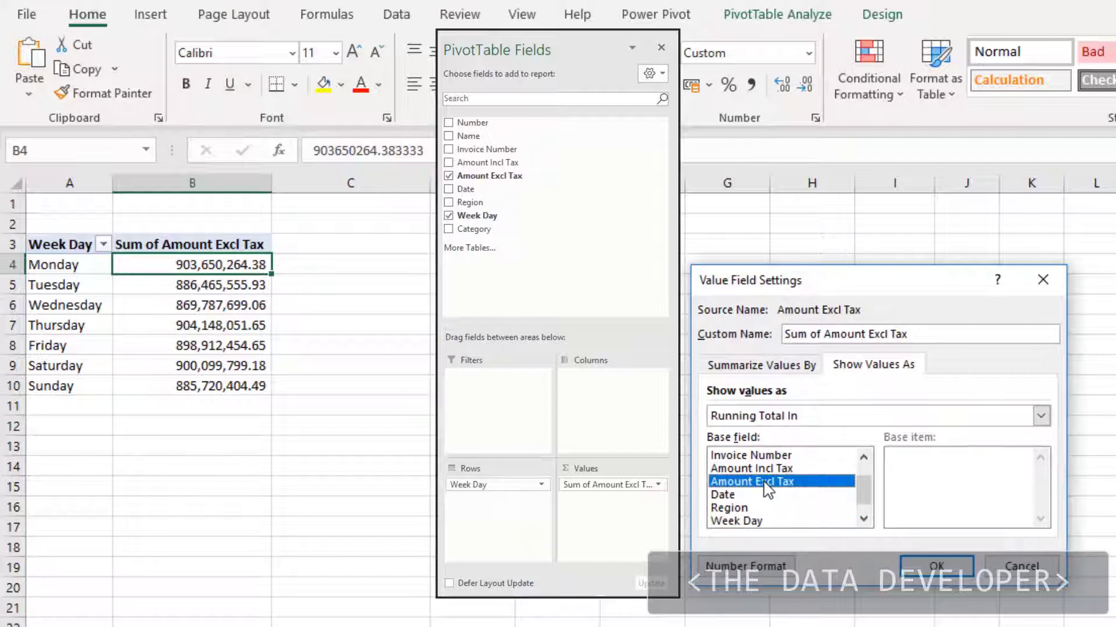
pyautogui.click(937, 567)
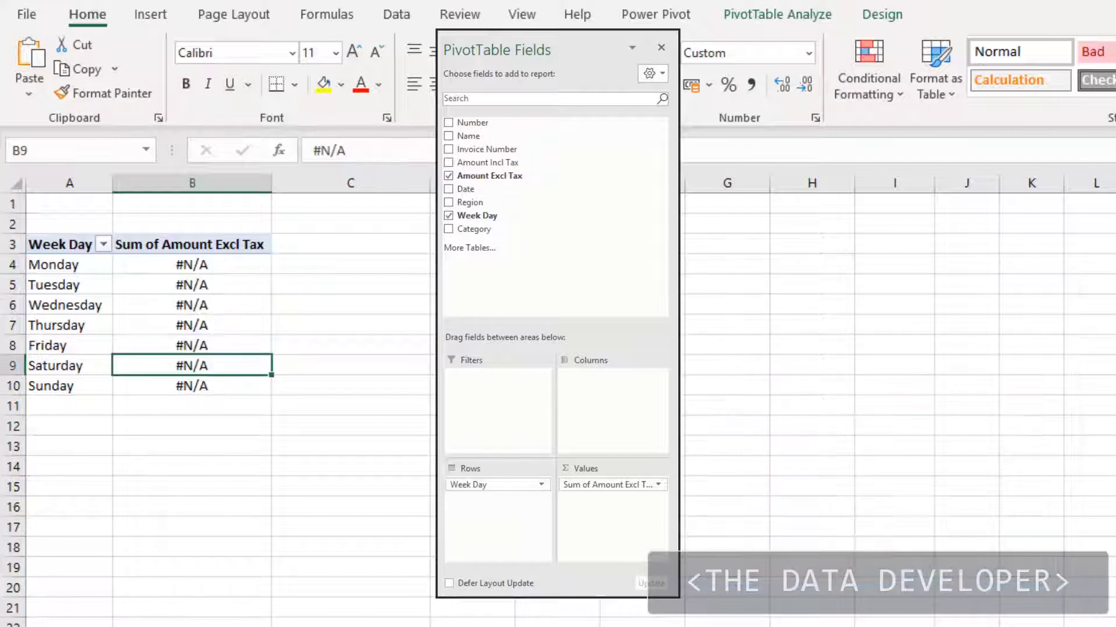
# Step: Set the base field of the Amount Excl Tax running total to Week Day and check the Monday and Tuesday values
pyautogui.click(646, 485)
pyautogui.click(621, 469)
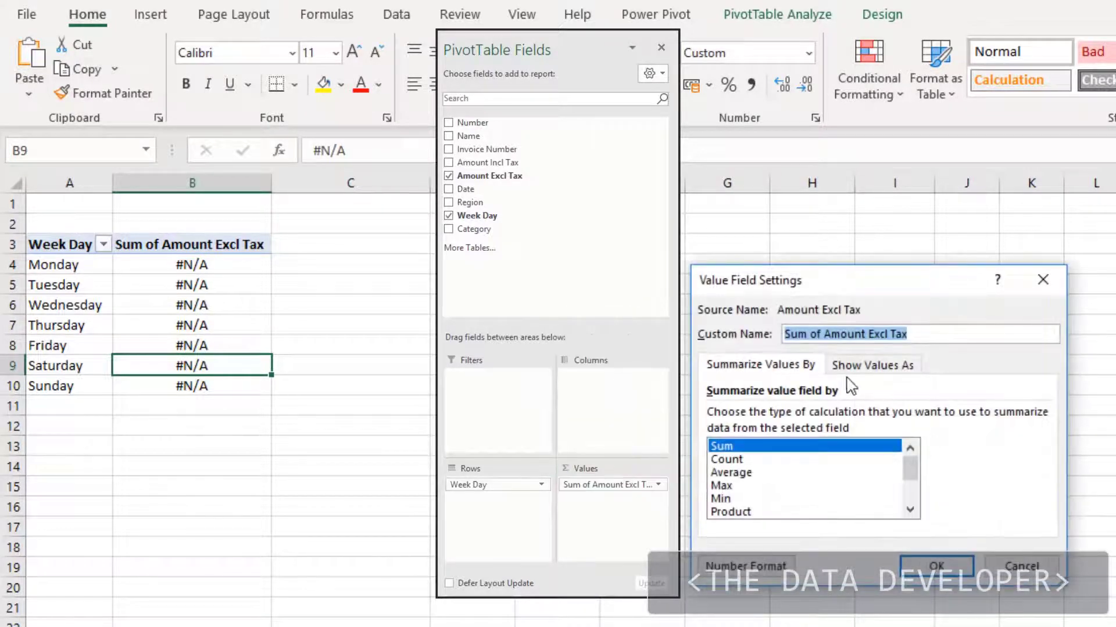
pyautogui.click(873, 368)
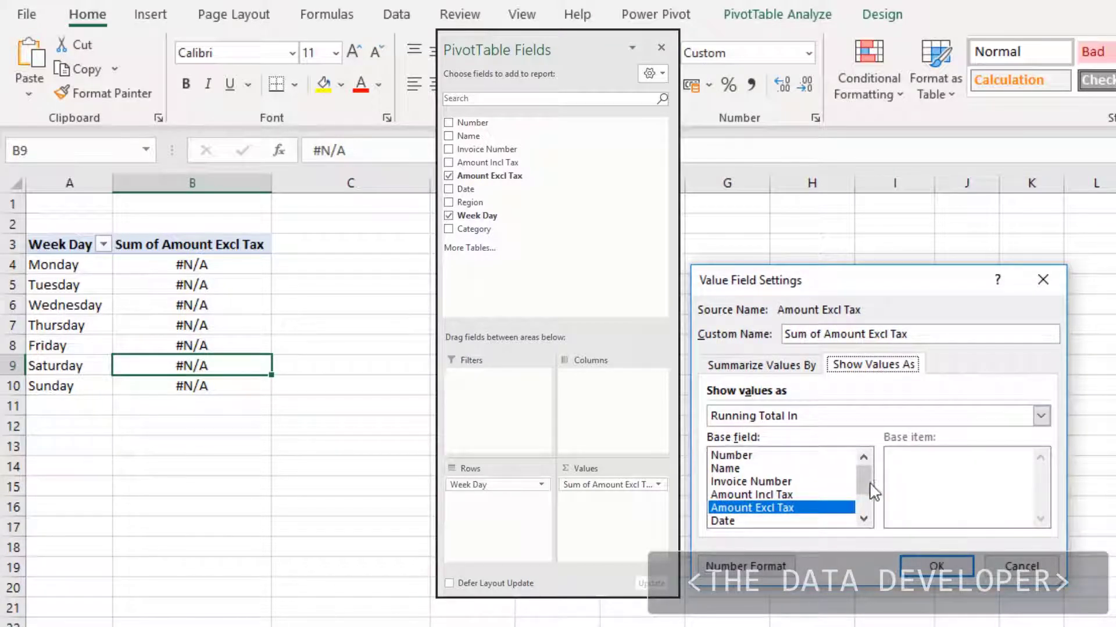
pyautogui.moveTo(861, 482); pyautogui.dragTo(862, 510)
pyautogui.click(754, 521)
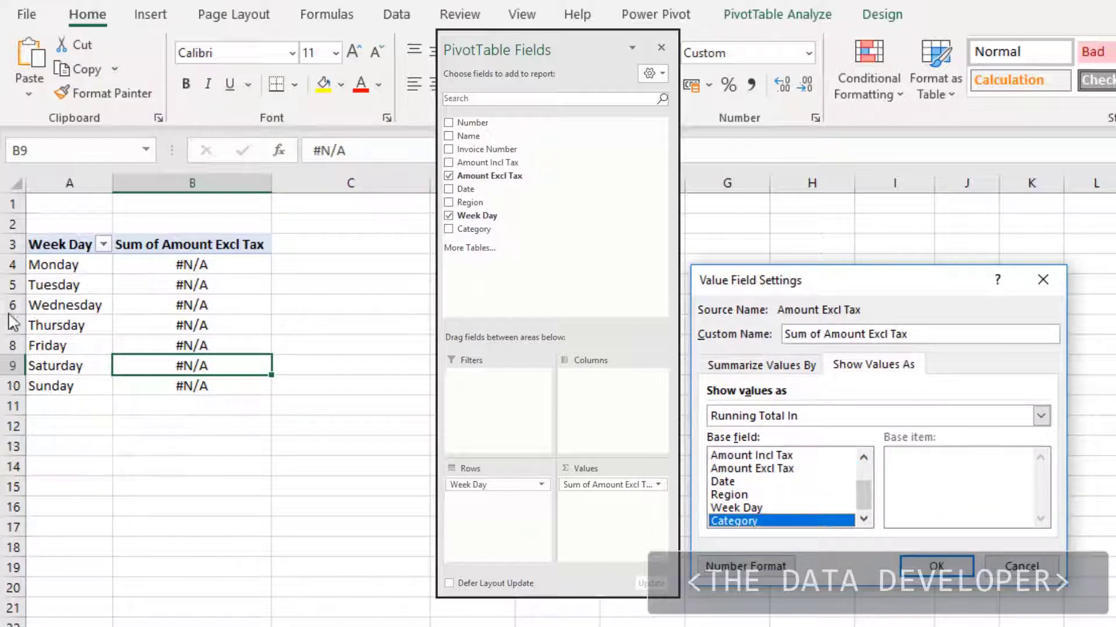
pyautogui.click(733, 508)
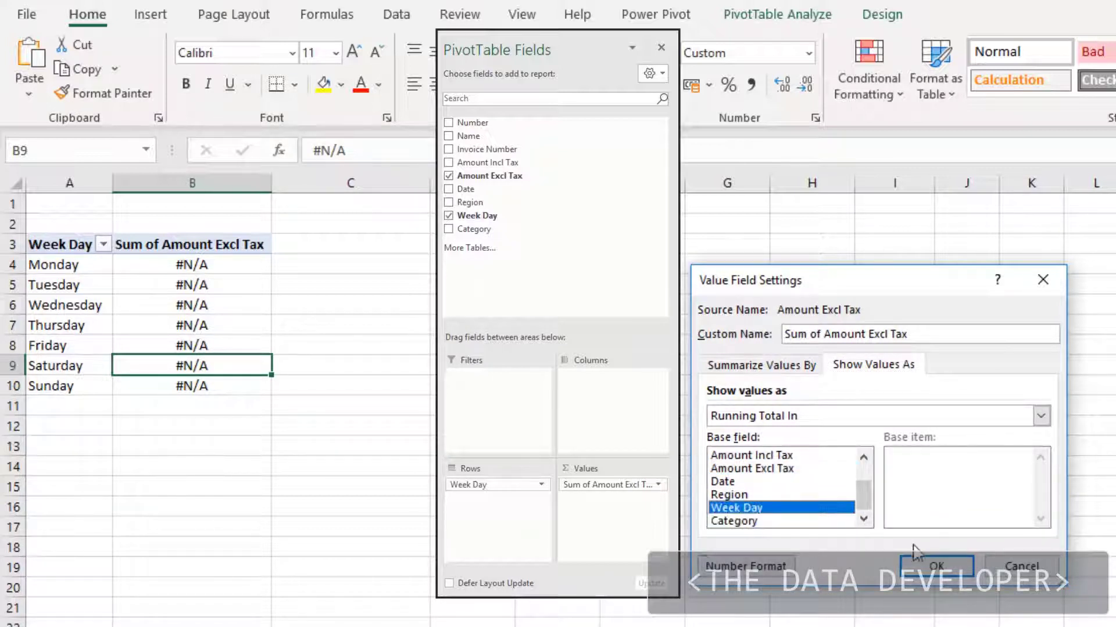
pyautogui.click(936, 566)
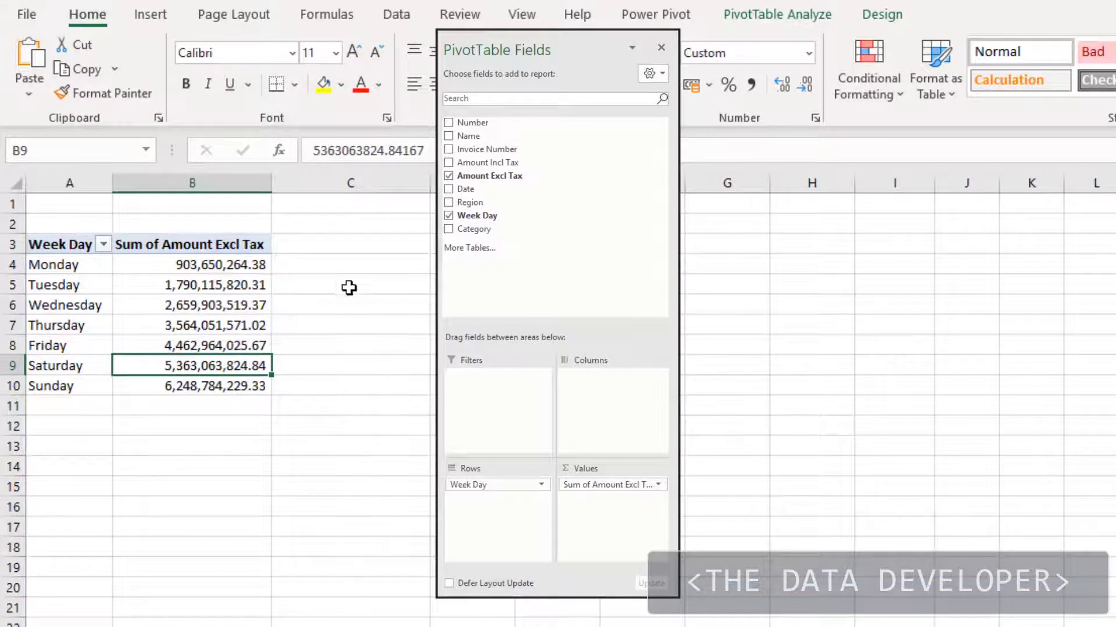
pyautogui.click(193, 268)
pyautogui.click(231, 283)
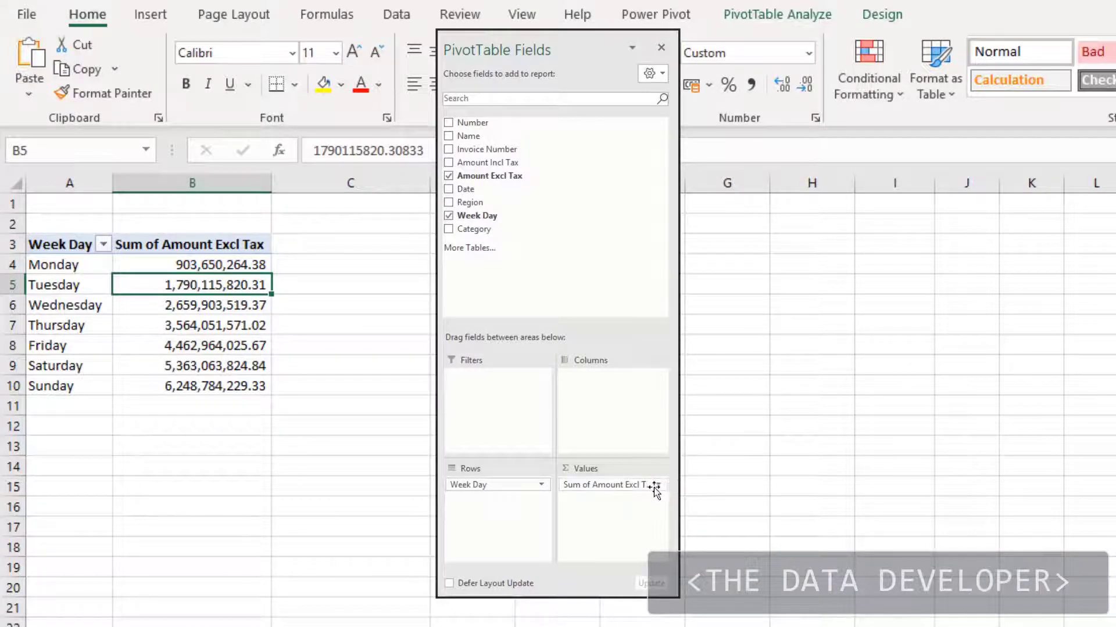
# Step: Widen column A slightly so the Week Day header has more room beside its filter arrow
pyautogui.click(558, 340)
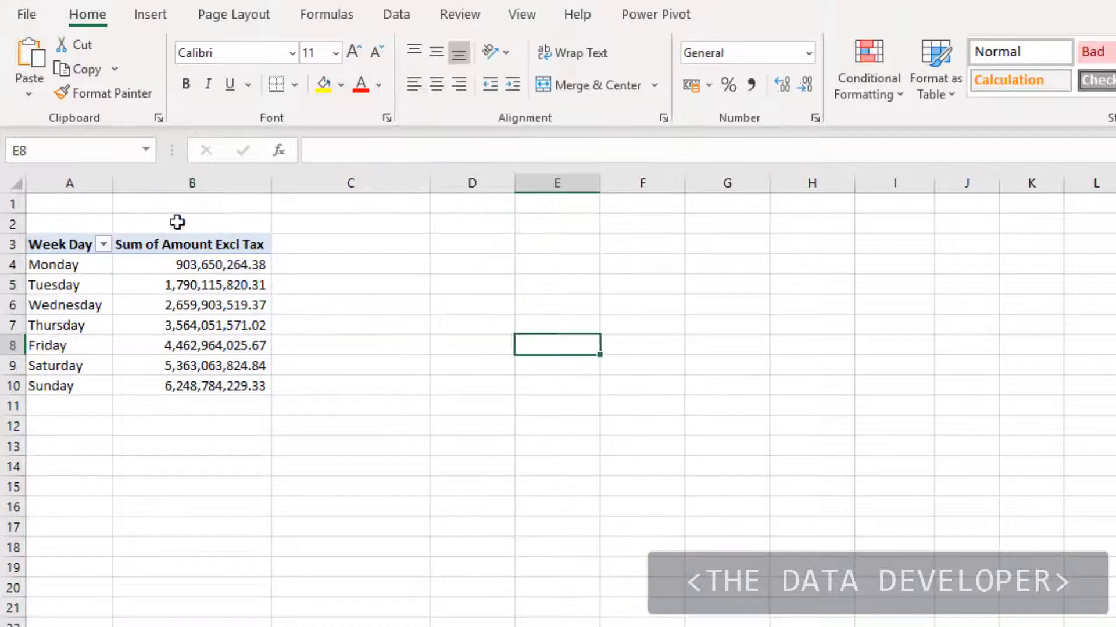
pyautogui.moveTo(118, 185); pyautogui.dragTo(129, 185)
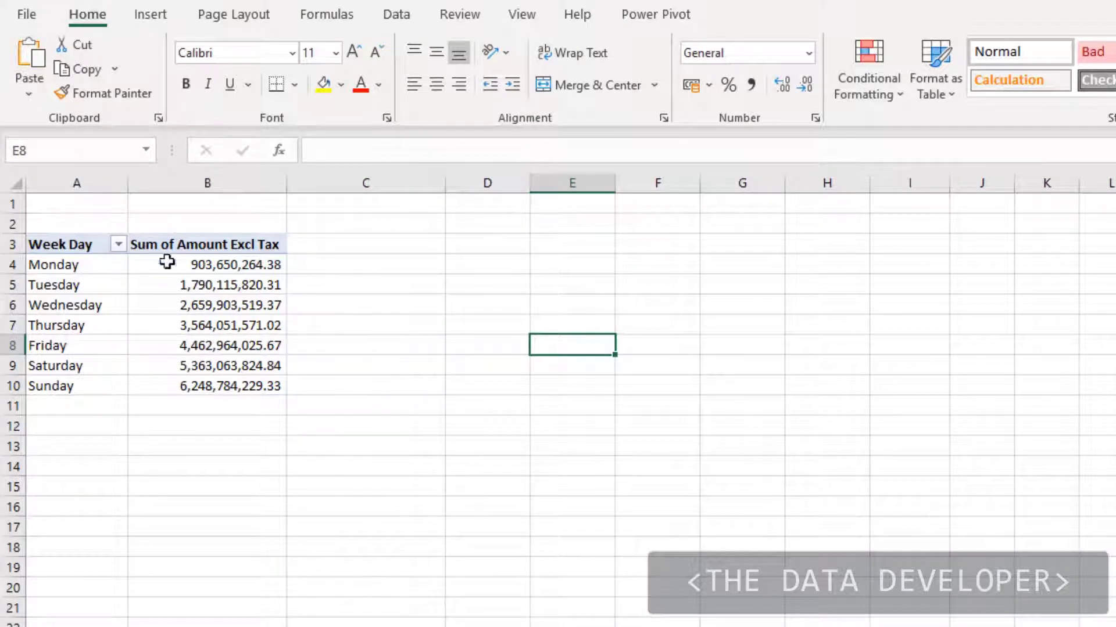
pyautogui.click(216, 289)
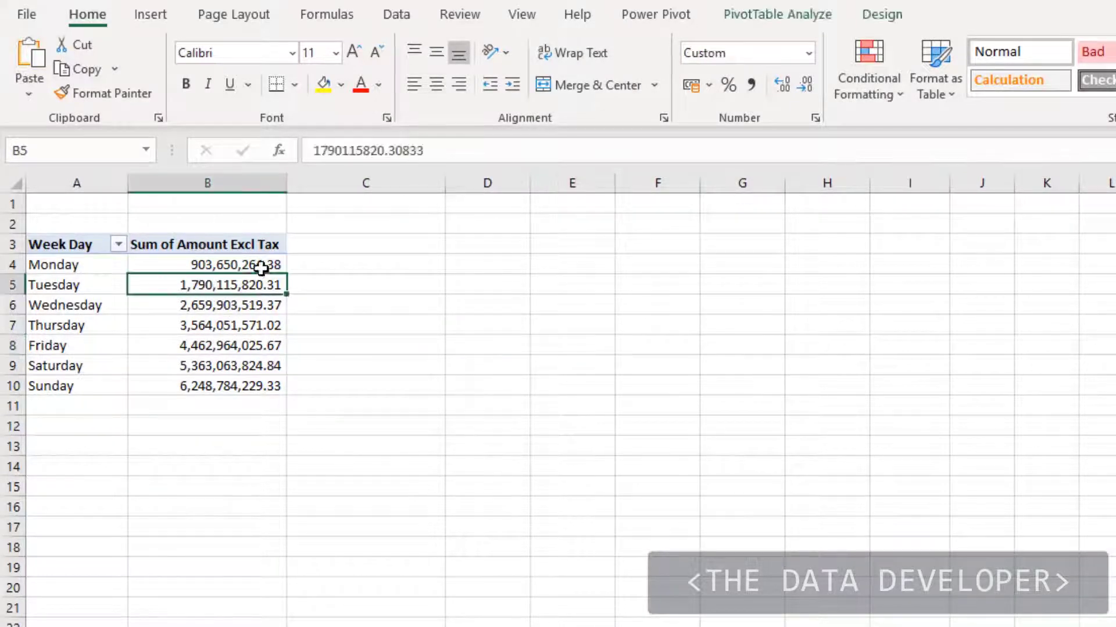
# Step: Rename the Sum of Amount Excl Tax header in cell B3 to Total Sales
pyautogui.click(205, 244)
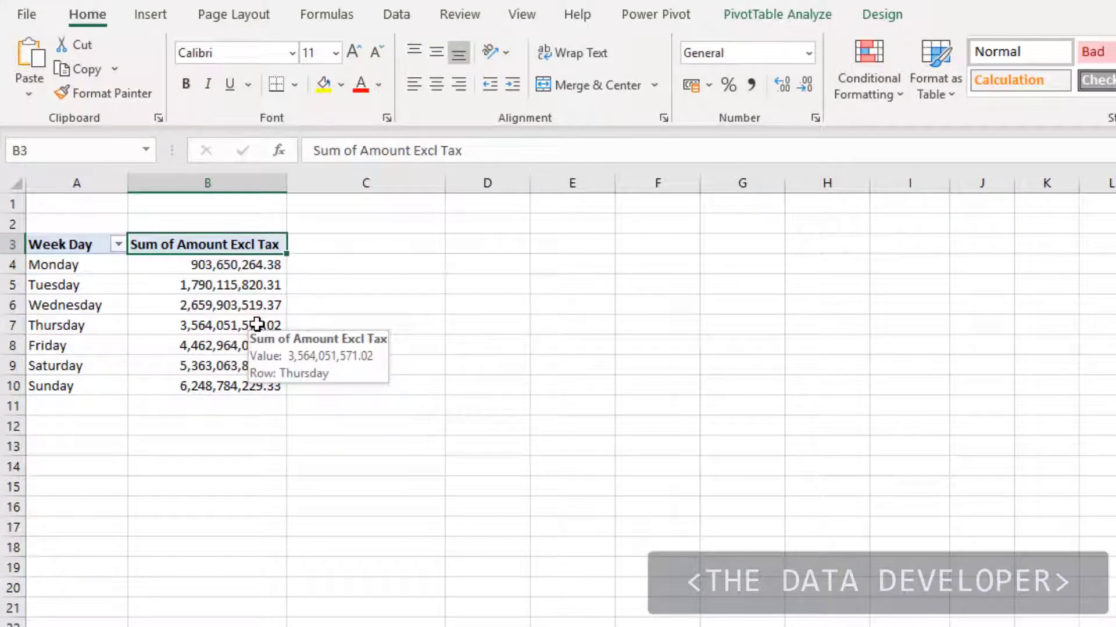
pyautogui.write('Toat')
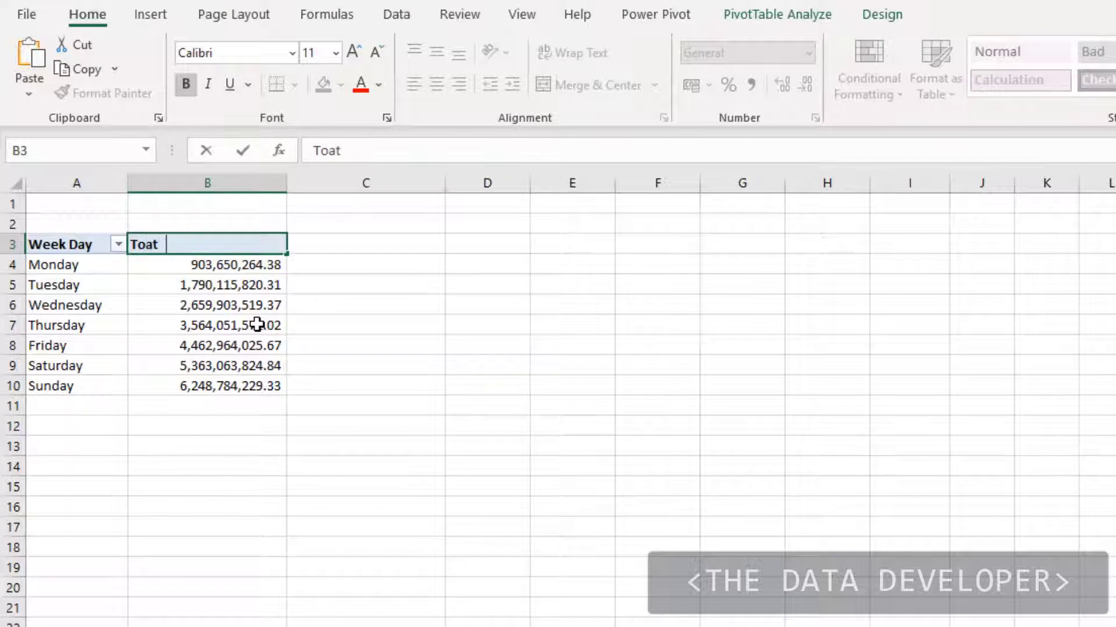
pyautogui.press('BackSpace')
pyautogui.press('BackSpace')
pyautogui.press('BackSpace')
pyautogui.write('tal Sales')
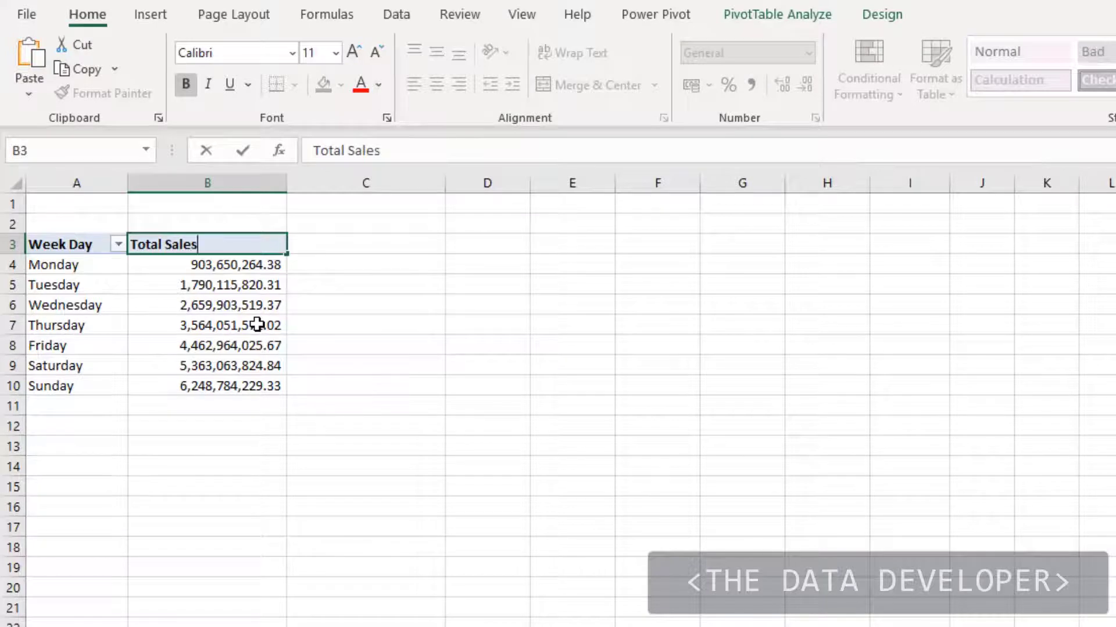
pyautogui.click(257, 325)
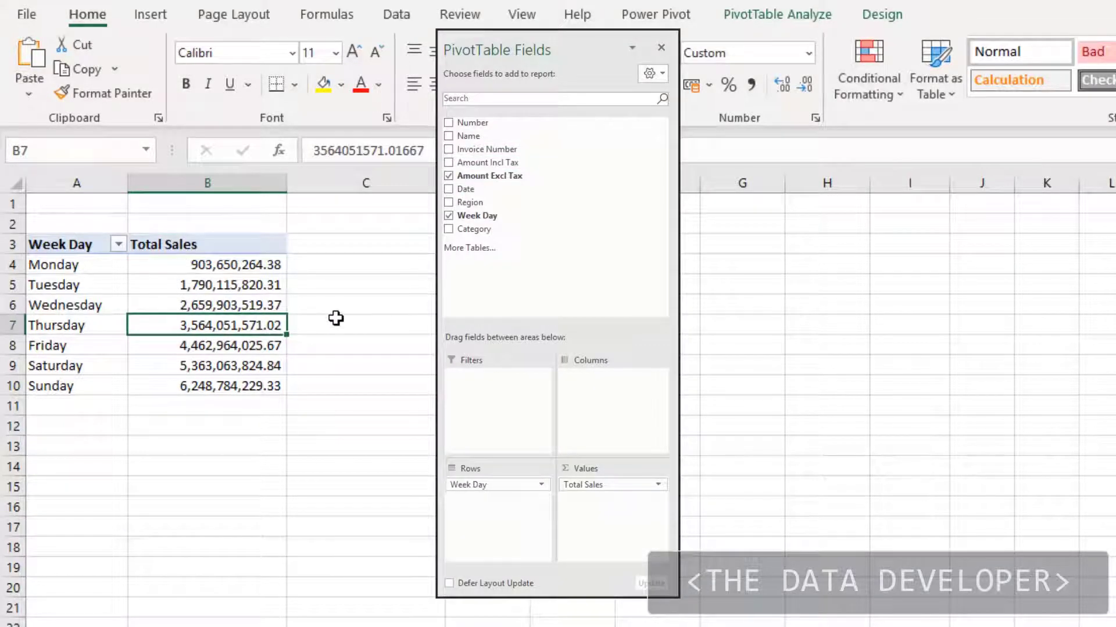
pyautogui.click(235, 236)
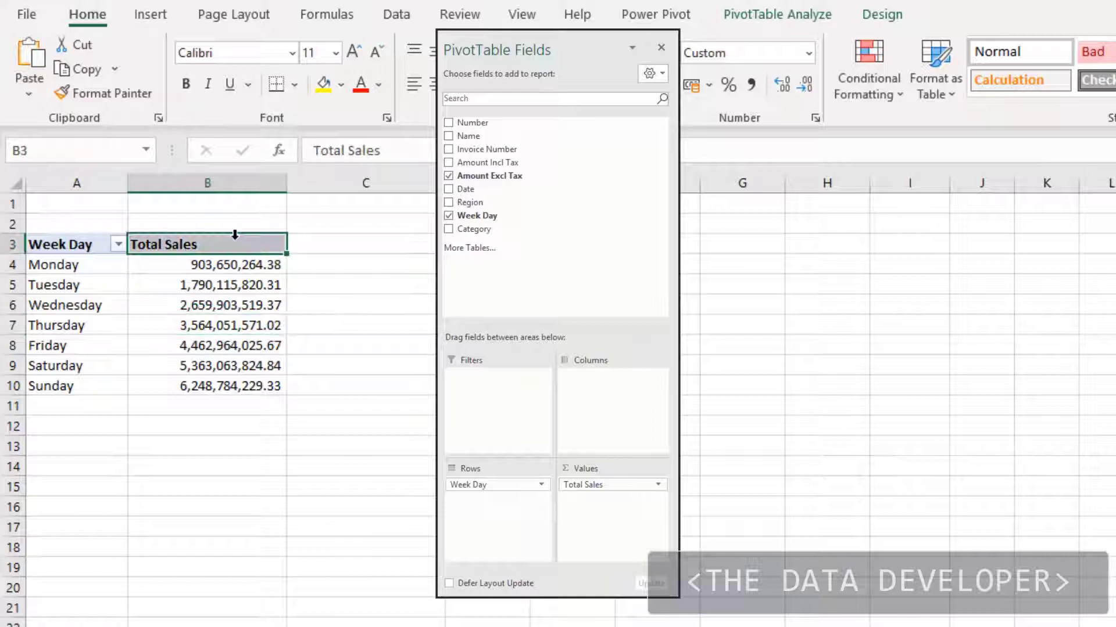
pyautogui.click(241, 307)
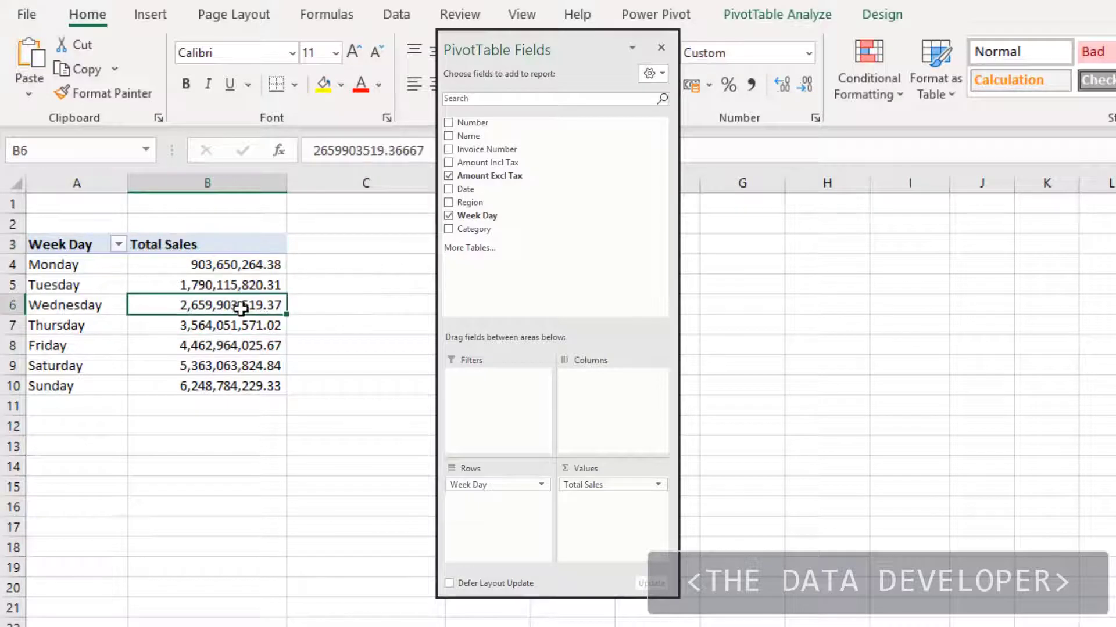
# Step: Try to rename the Total Sales header to Region, a name already used in the field list
pyautogui.click(205, 243)
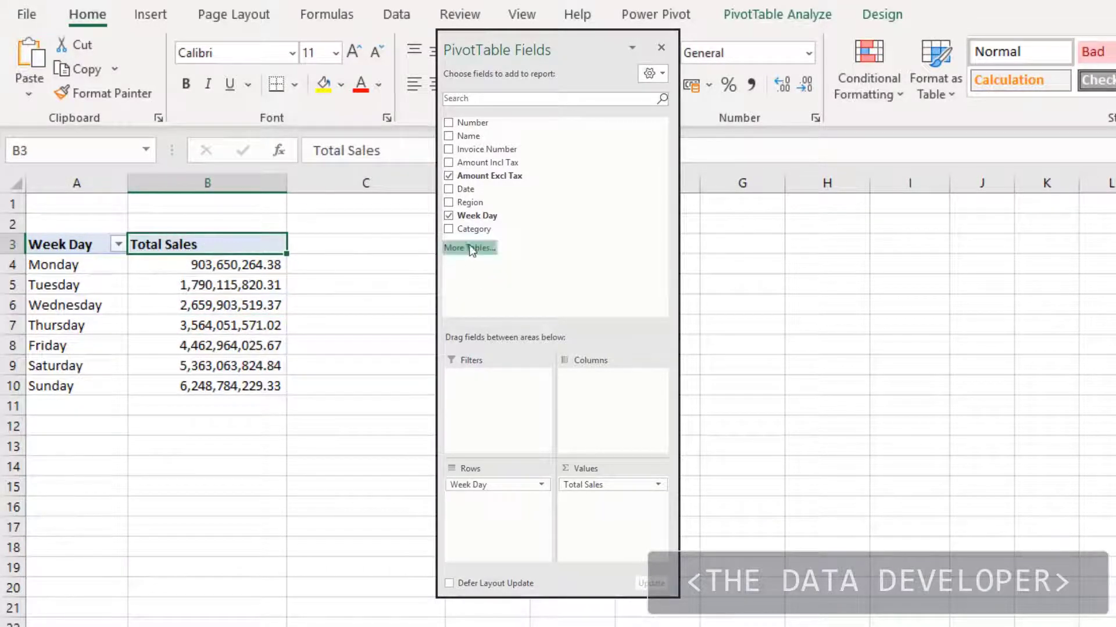
pyautogui.moveTo(249, 311)
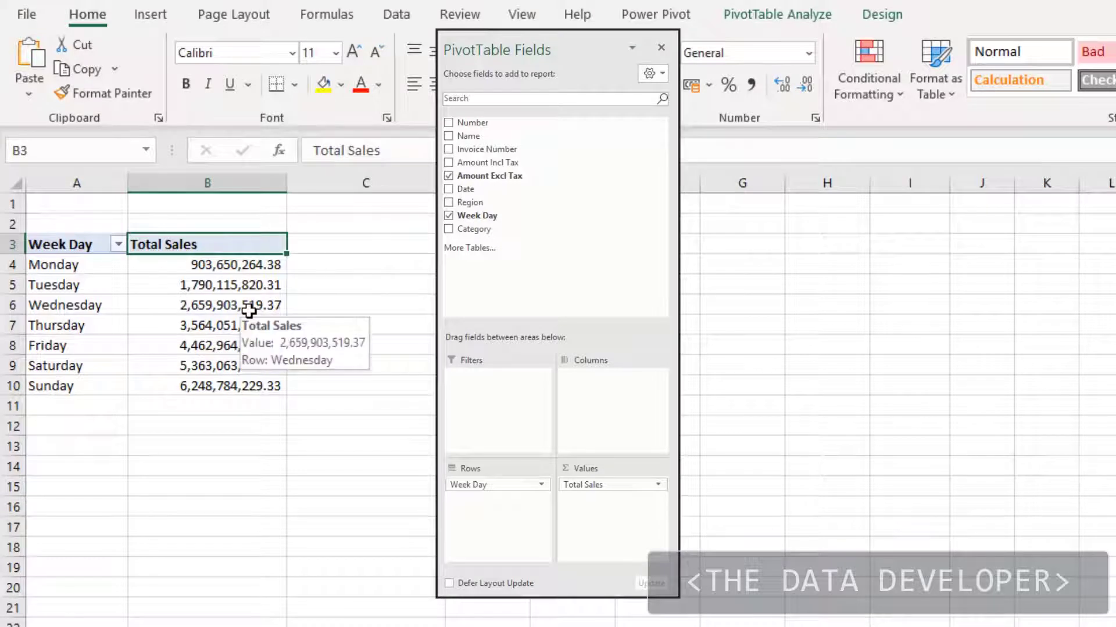
pyautogui.write('Reg')
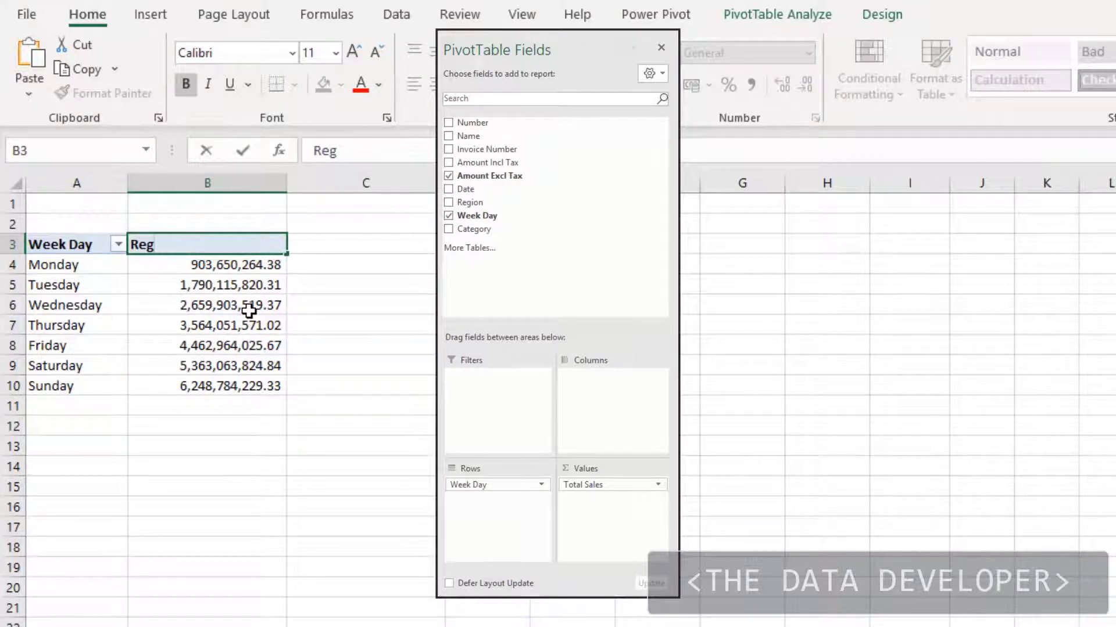
pyautogui.write('ion')
pyautogui.press('Return')
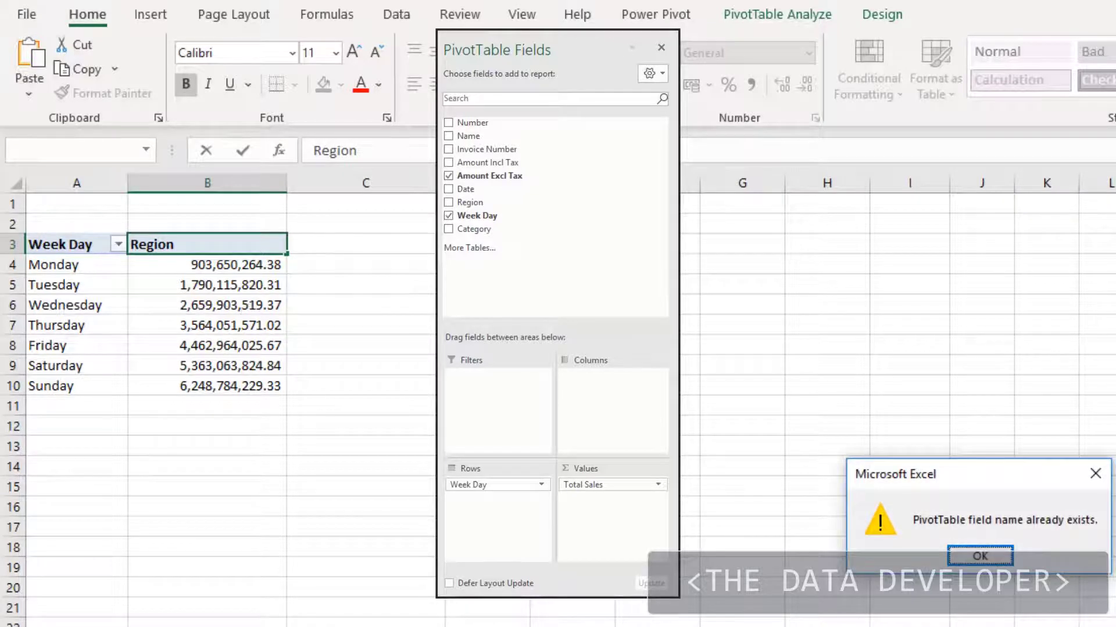
pyautogui.click(974, 558)
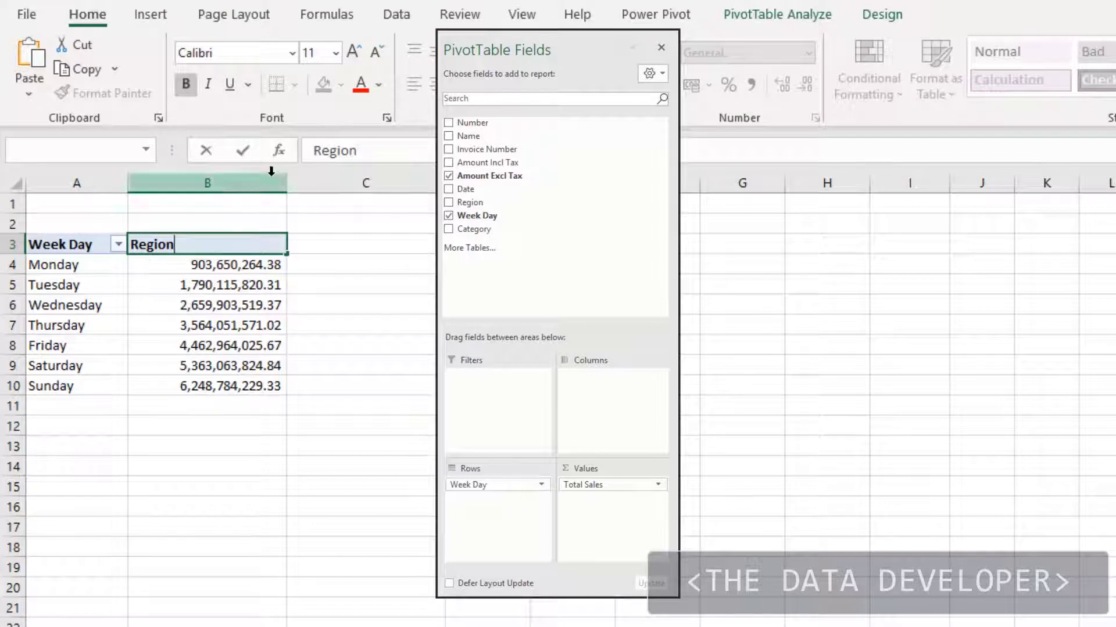
# Step: Add a trailing space after Region in the value header and accept it as the field name
pyautogui.click(374, 150)
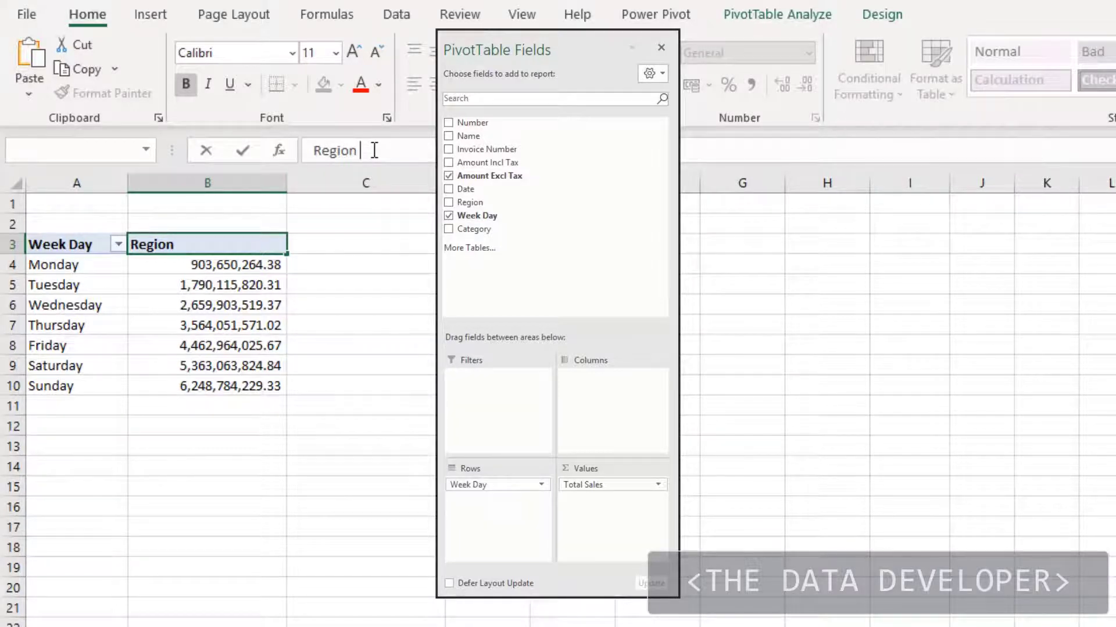
pyautogui.press('Return')
pyautogui.click(212, 243)
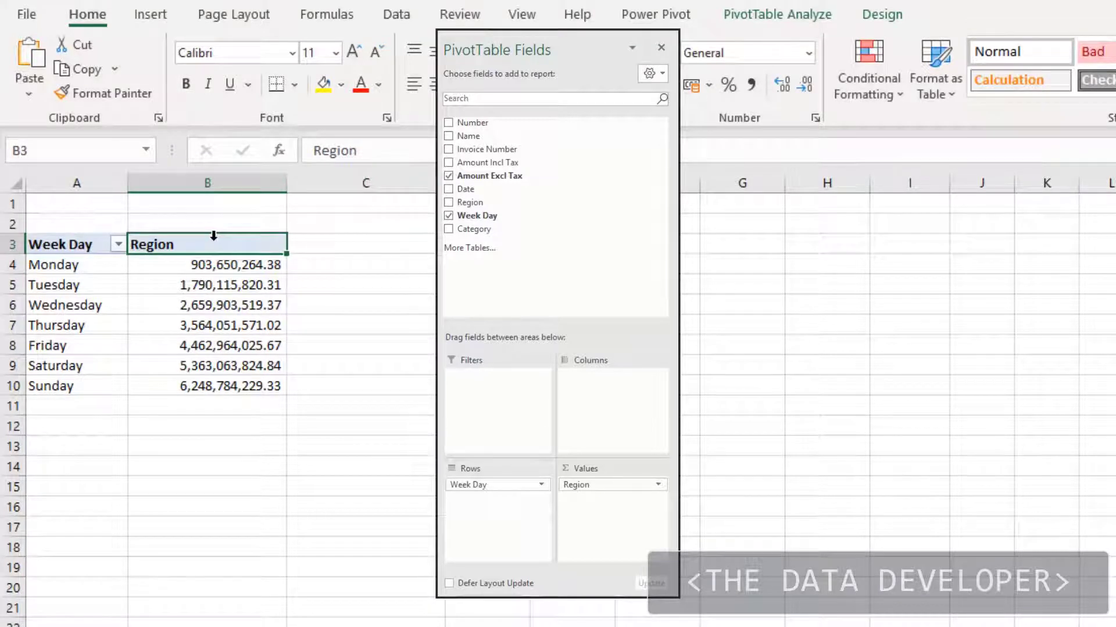
# Step: Try to leave the value header in B3 blank, and name it Sales instead
pyautogui.moveTo(403, 149); pyautogui.dragTo(284, 157)
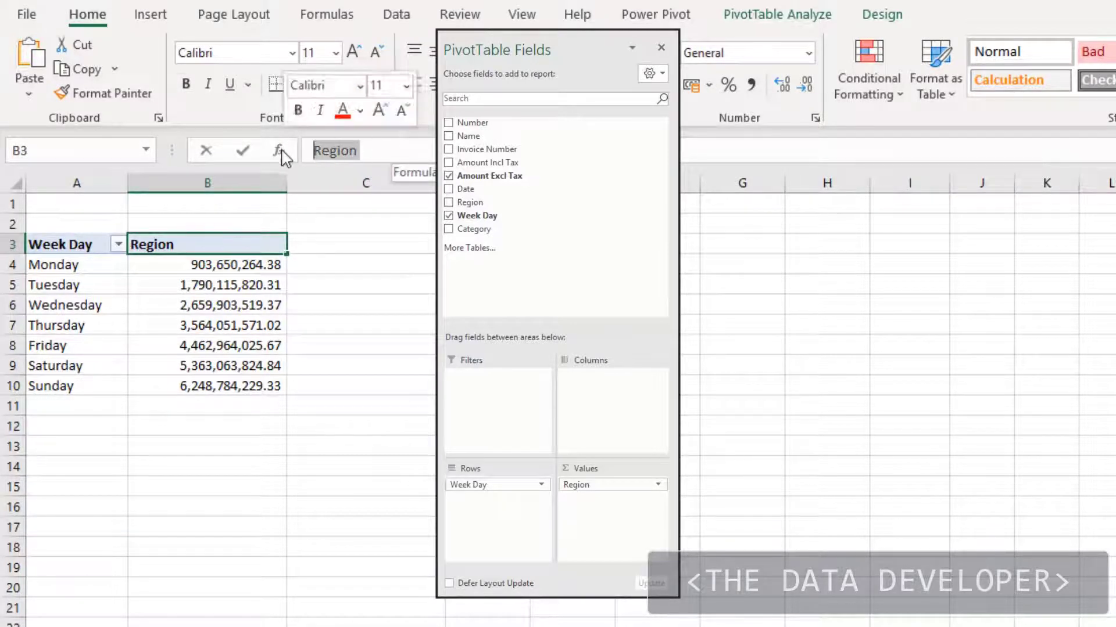
pyautogui.press('BackSpace')
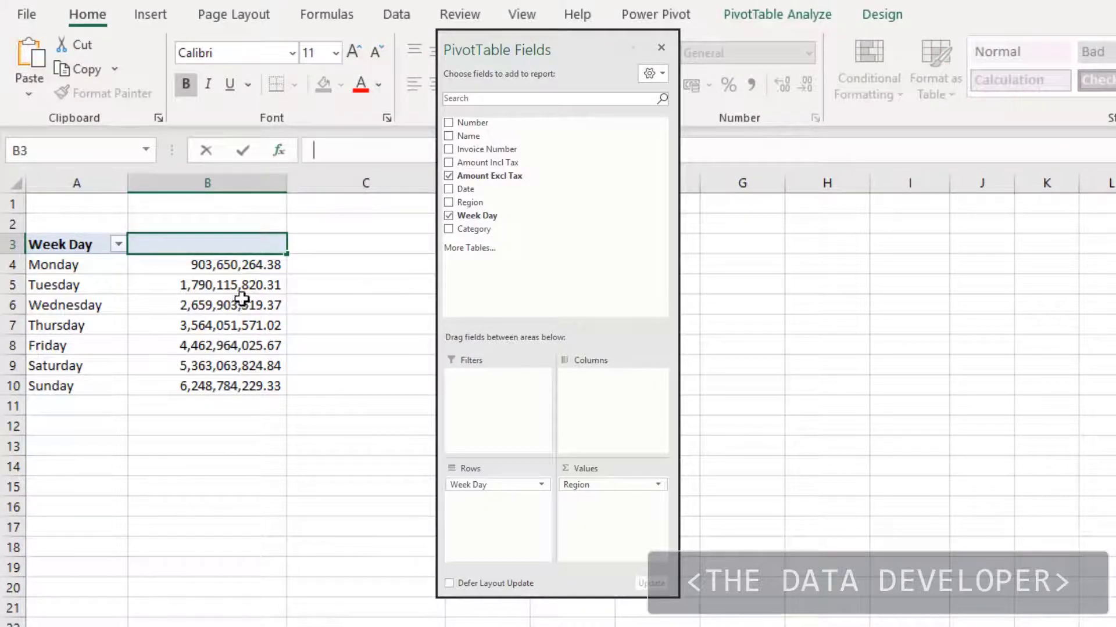
pyautogui.press('Return')
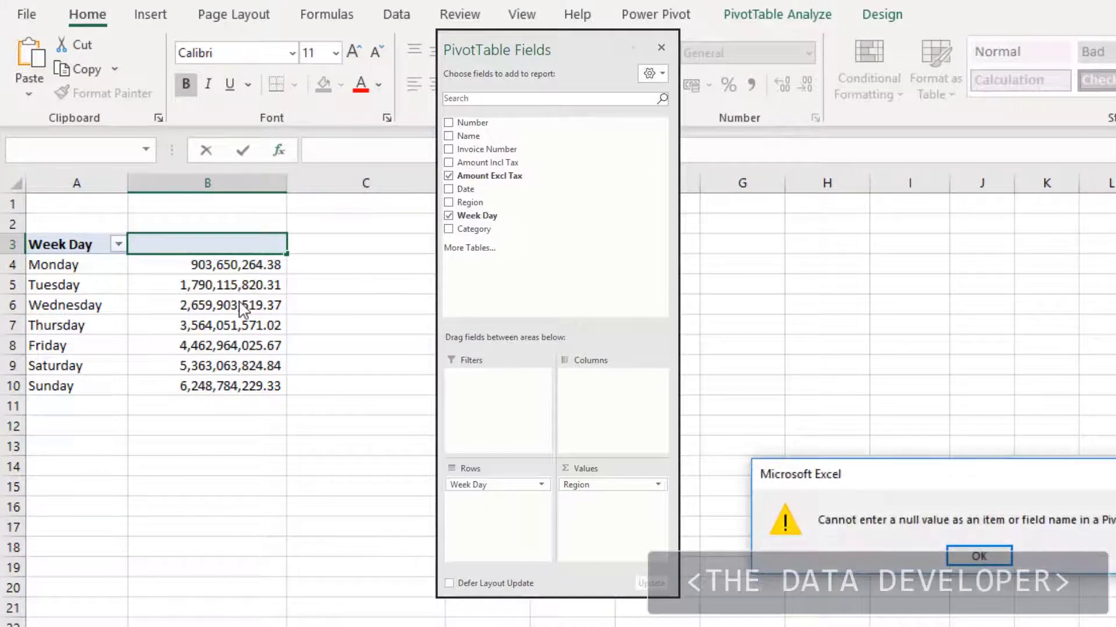
pyautogui.click(978, 557)
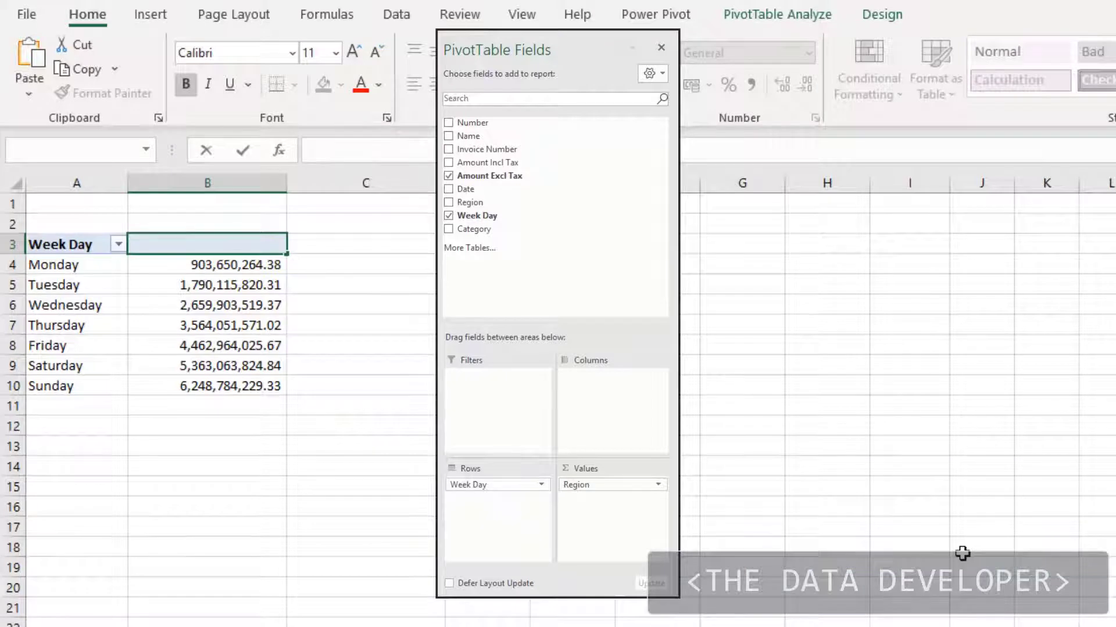
pyautogui.write('Sales')
pyautogui.press('Return')
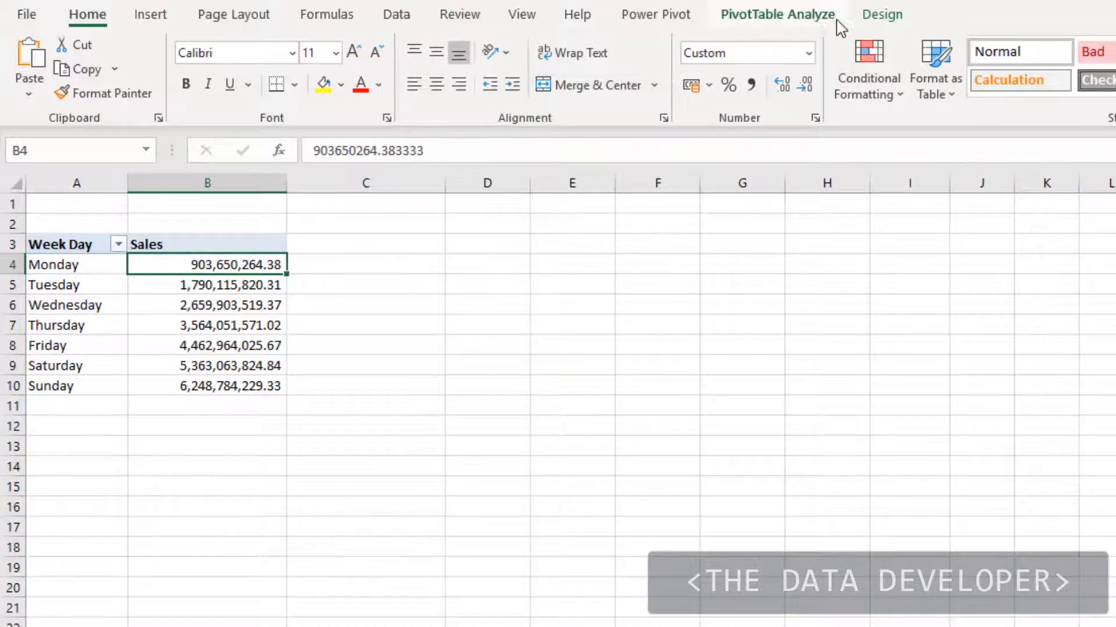
# Step: Preview several Light and Medium PivotTable styles on the table and close the gallery without applying one
pyautogui.click(883, 15)
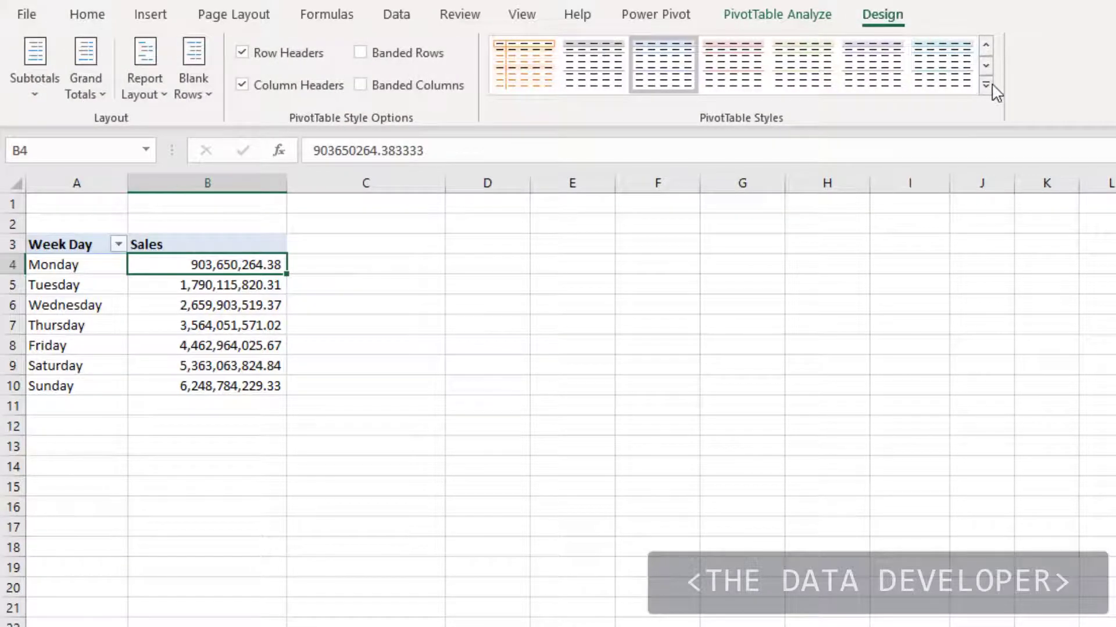
pyautogui.click(988, 86)
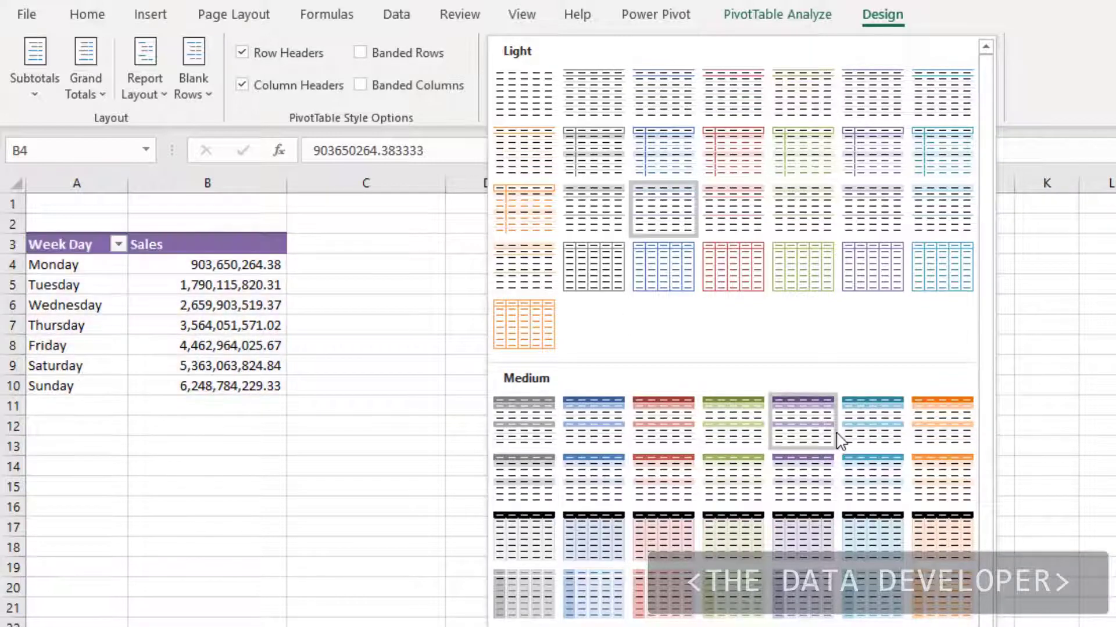
pyautogui.scroll(-2, 749, 478)
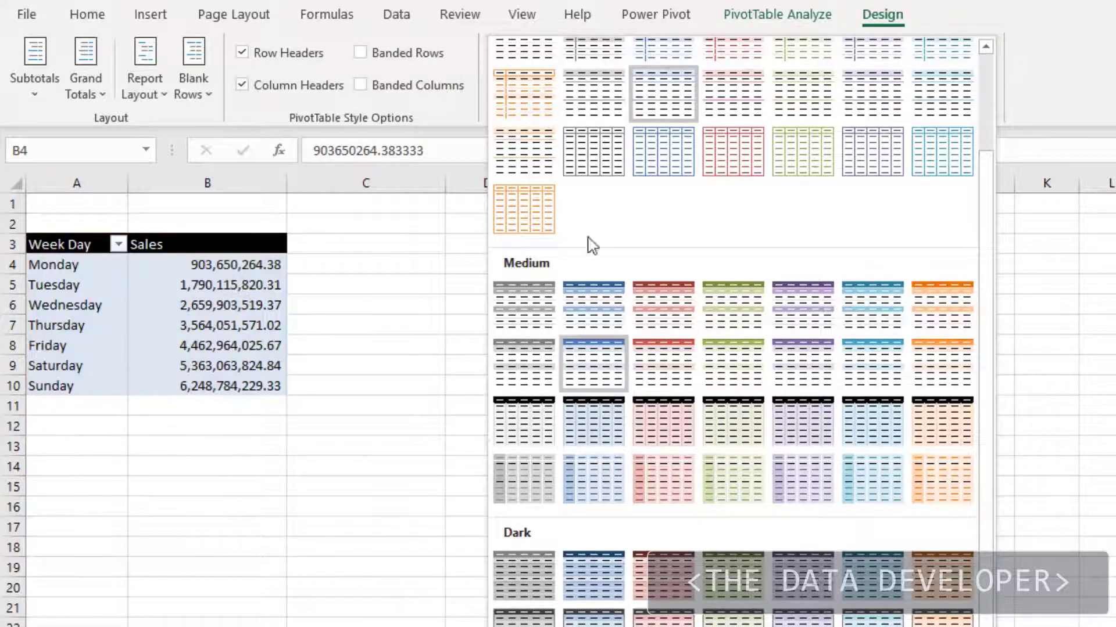
pyautogui.click(1089, 86)
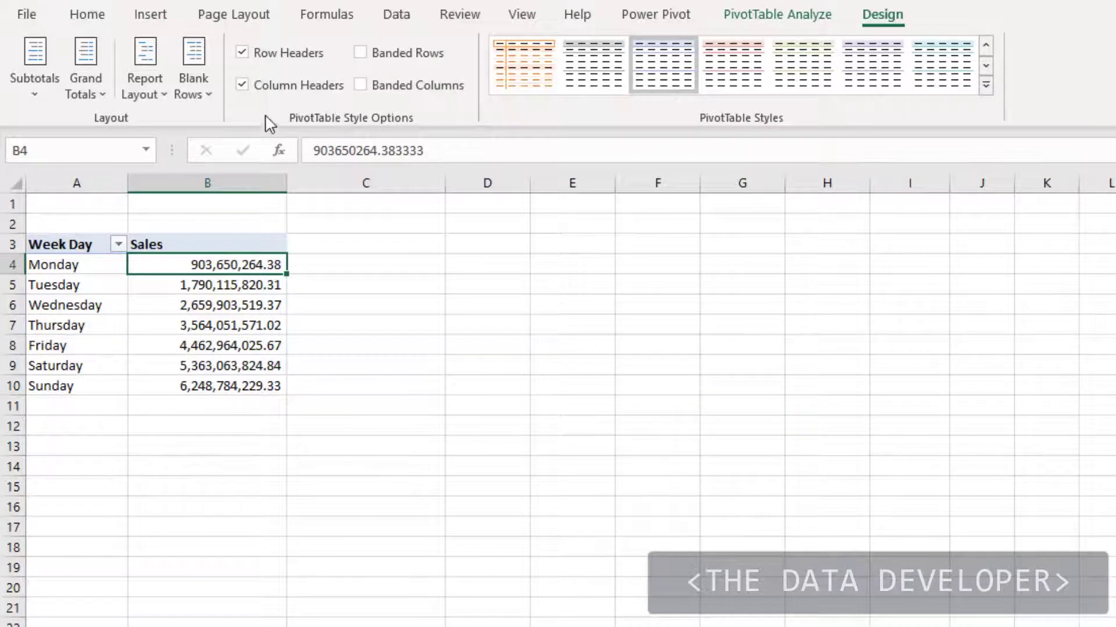
# Step: Try Banded Rows and Banded Columns on the PivotTable, turning each option off again
pyautogui.click(360, 53)
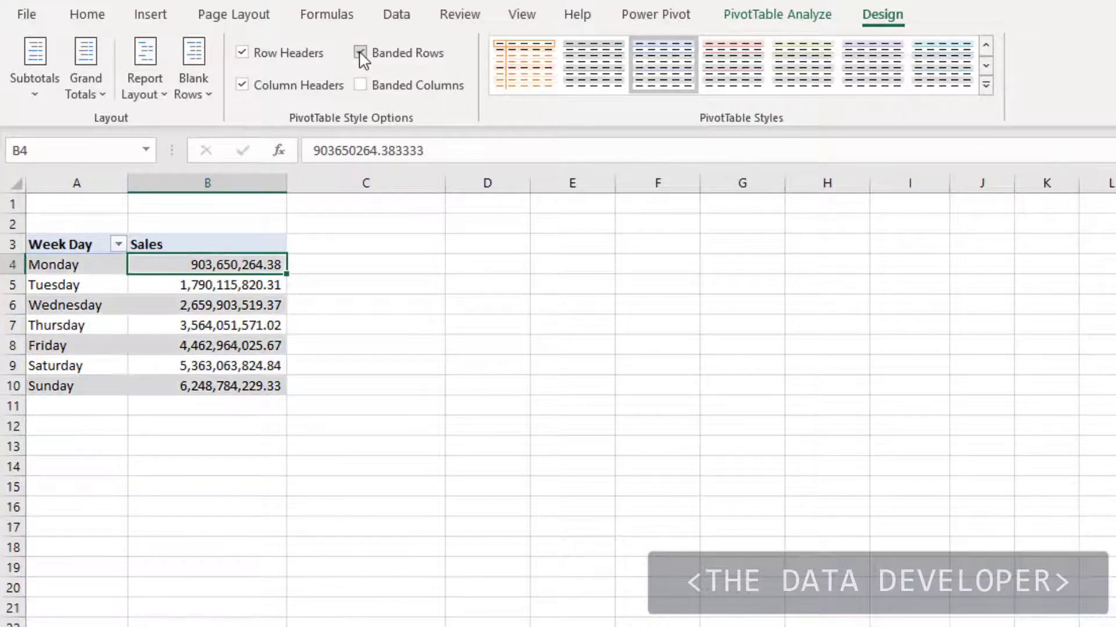
pyautogui.click(360, 54)
pyautogui.click(361, 84)
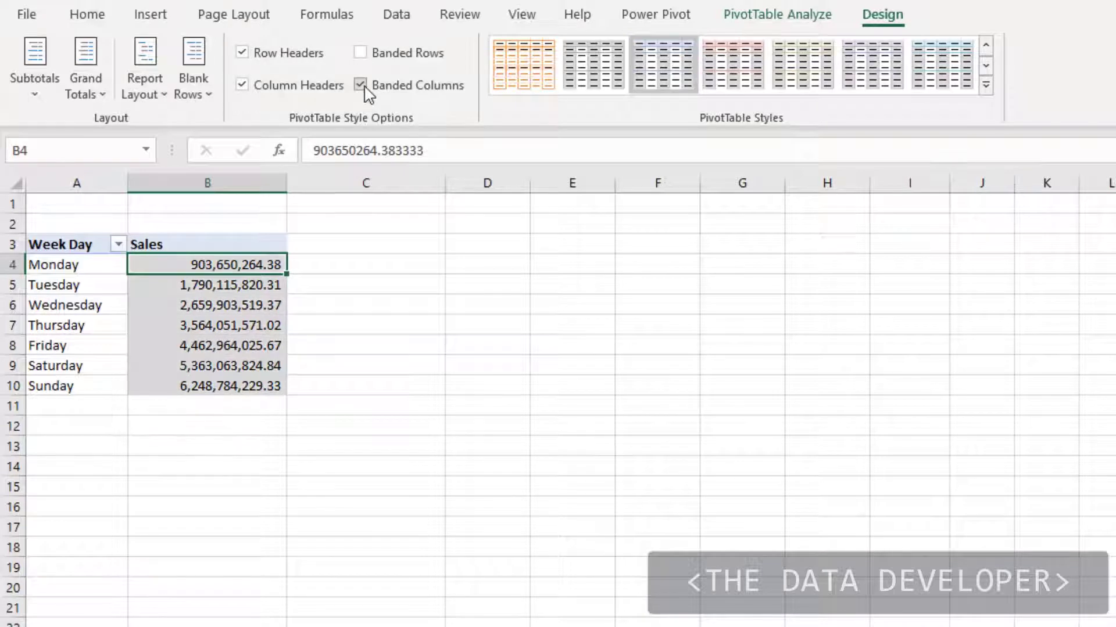
pyautogui.click(362, 84)
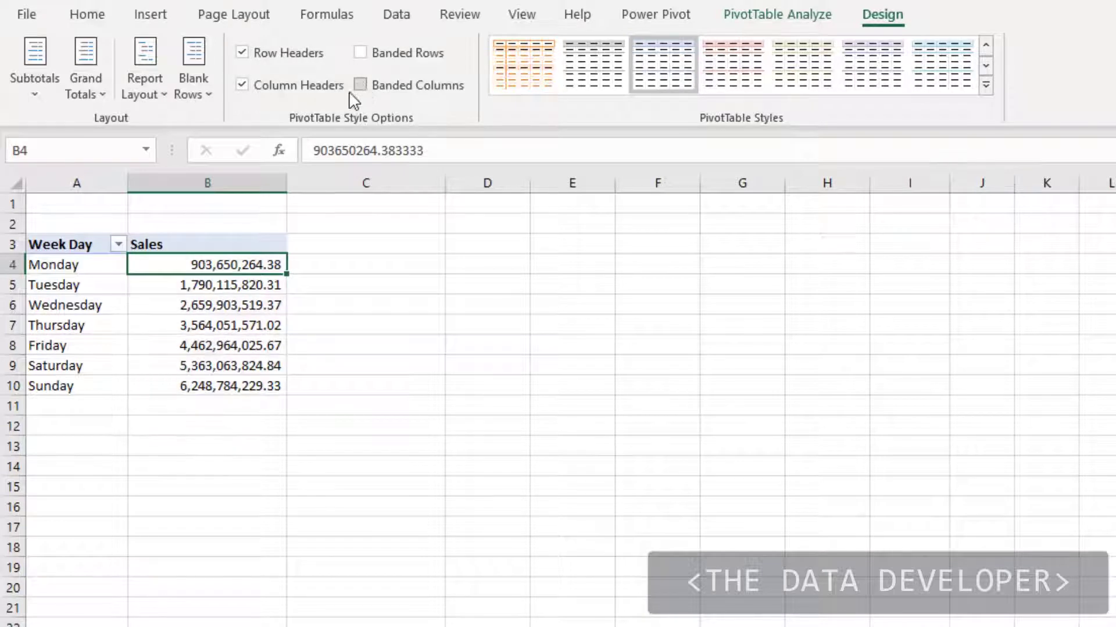
# Step: Toggle the Column Headers style option of the PivotTable to compare its effect, leaving it off
pyautogui.click(244, 88)
pyautogui.click(248, 95)
pyautogui.click(248, 95)
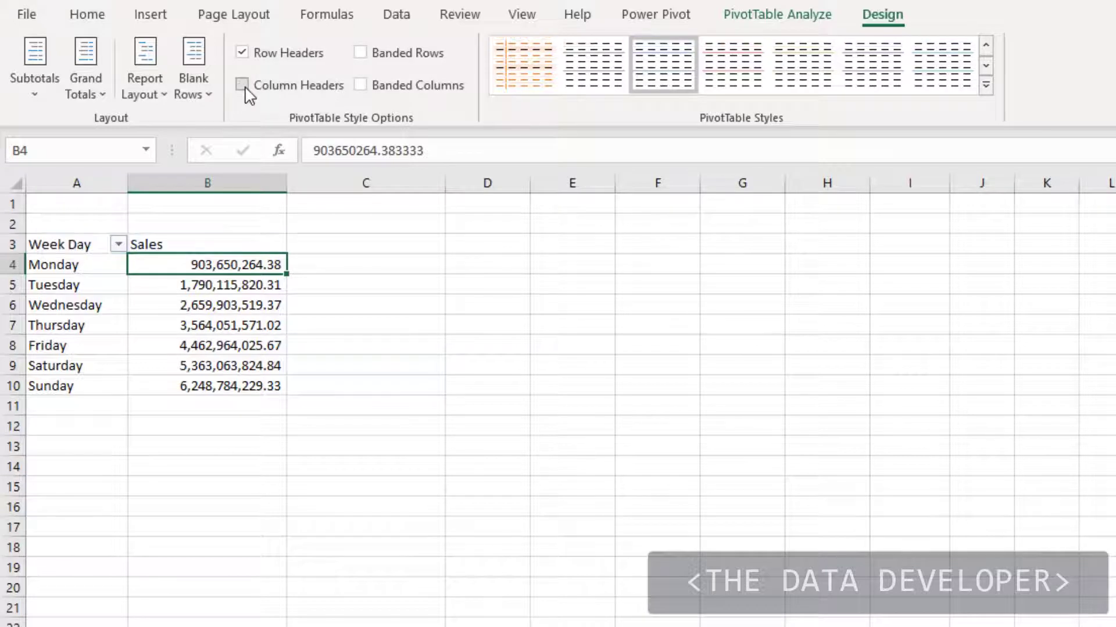
# Step: Turn on Column Headers for the PivotTable style, and toggle Row Headers off and back on
pyautogui.click(246, 90)
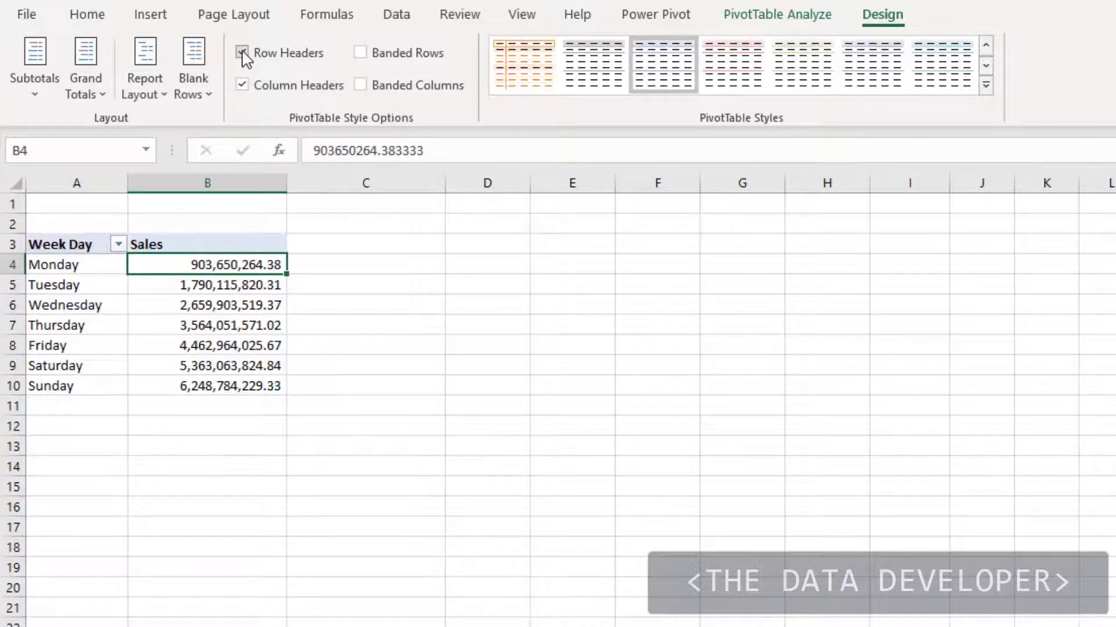
pyautogui.click(242, 53)
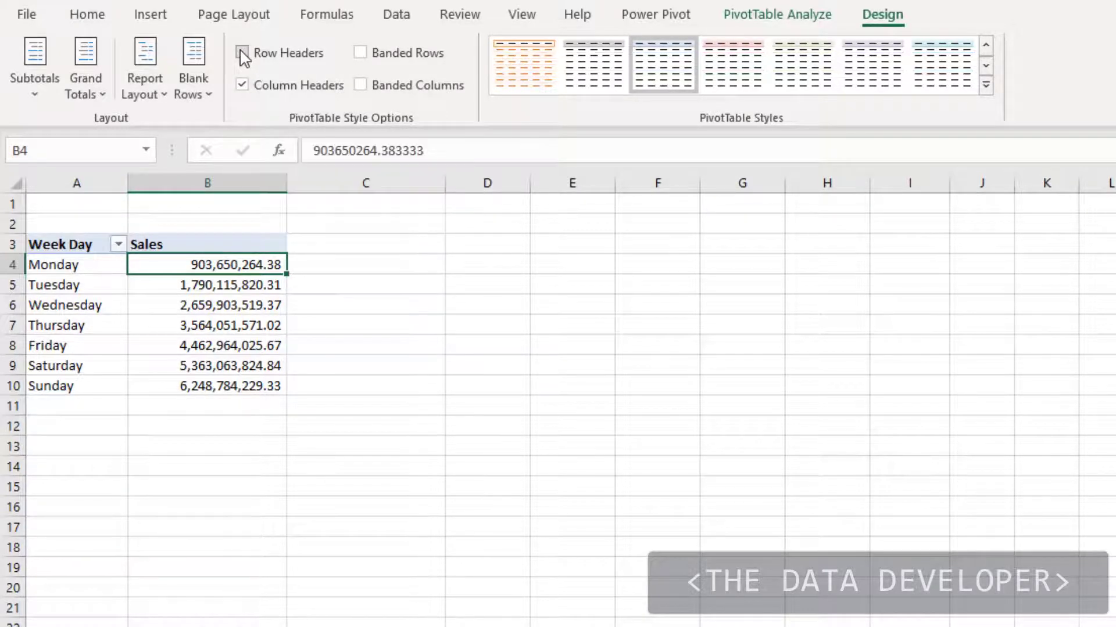
pyautogui.click(242, 52)
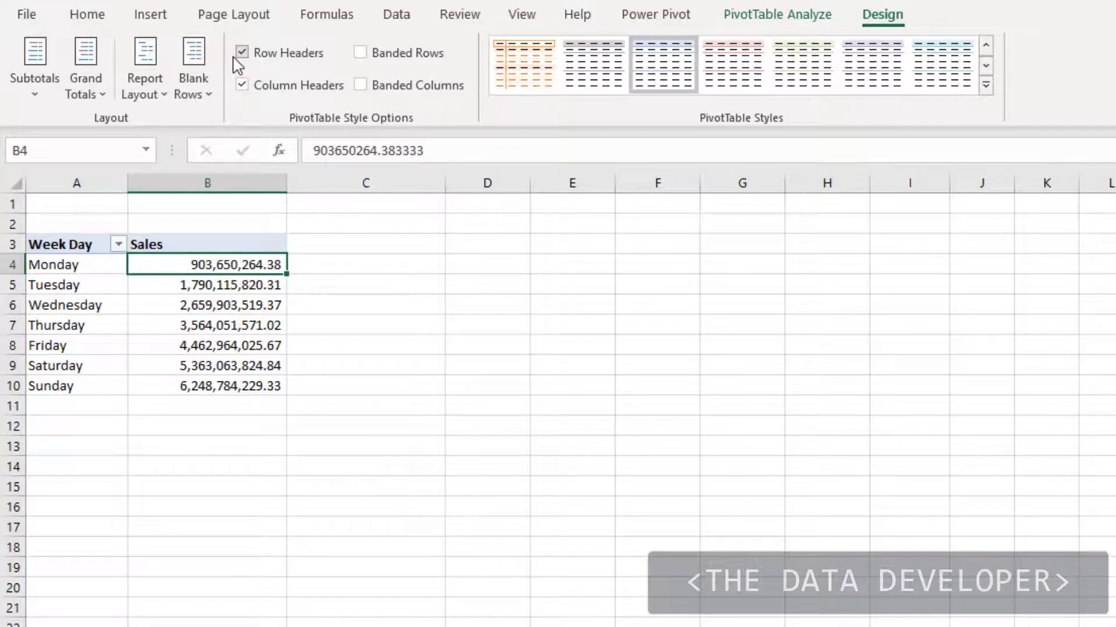
# Step: Insert a calculated field named Tax with the formula ='Amount Incl Tax'/1.2 into the PivotTable
pyautogui.click(790, 16)
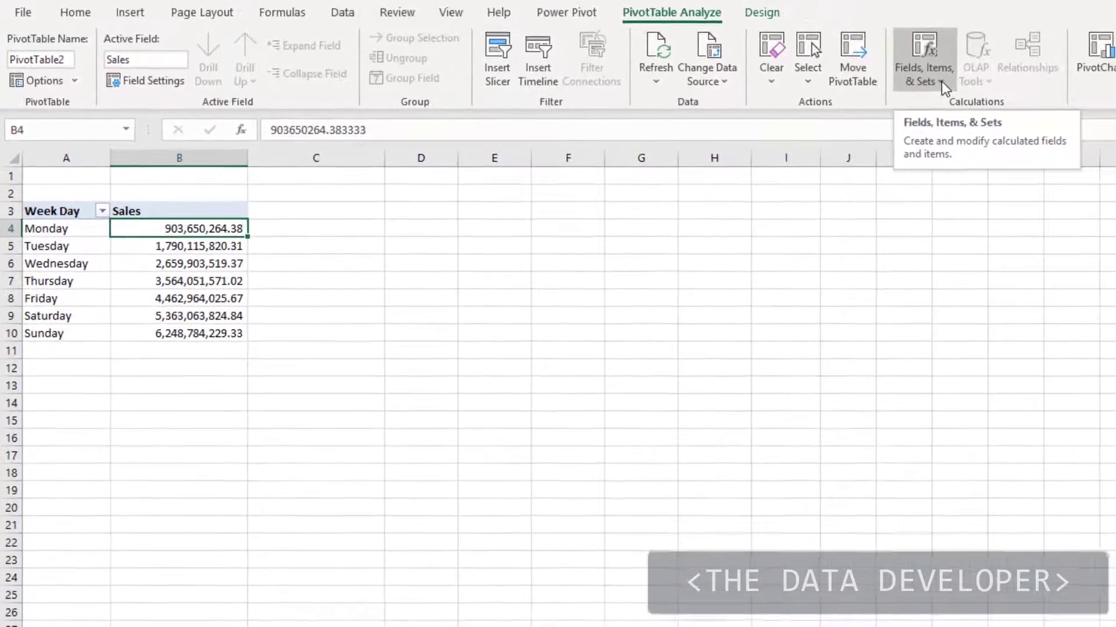
pyautogui.click(1033, 91)
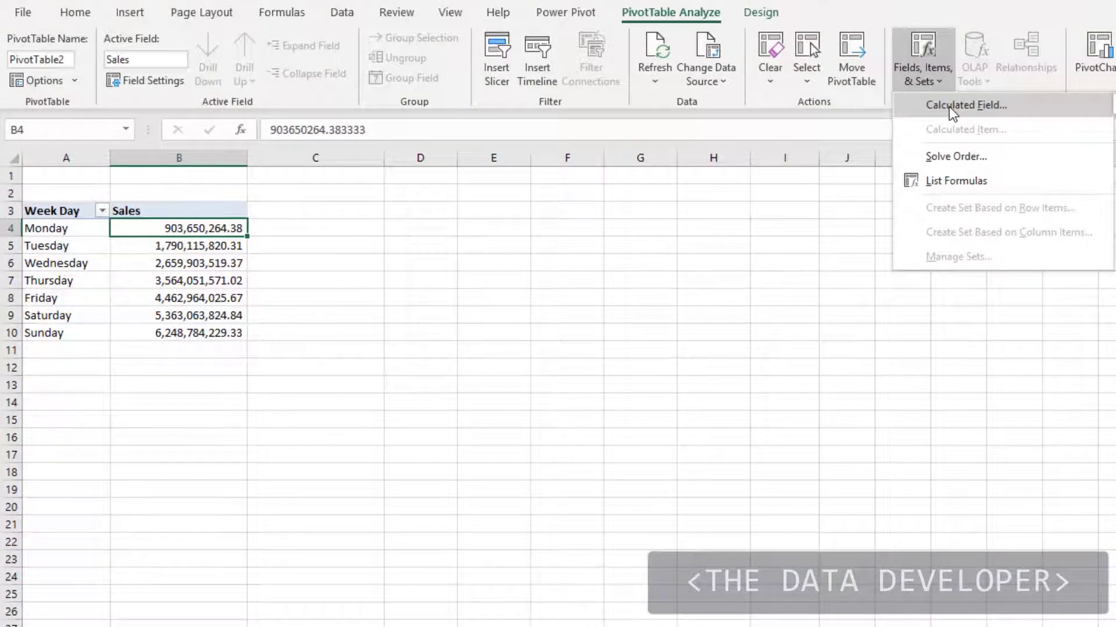
pyautogui.click(949, 106)
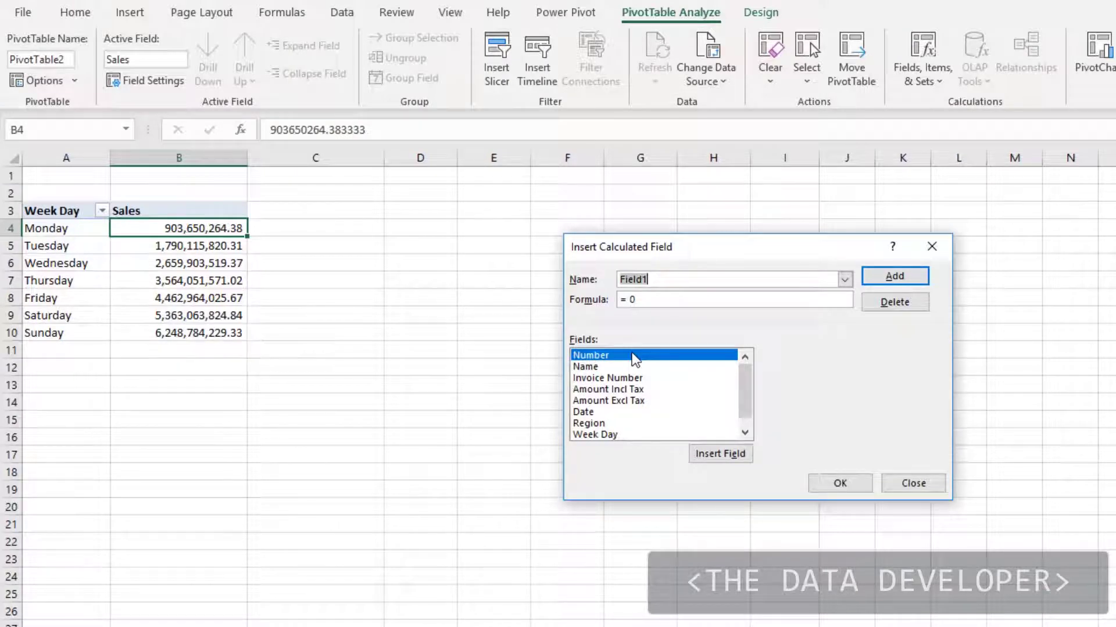
pyautogui.write('Tax')
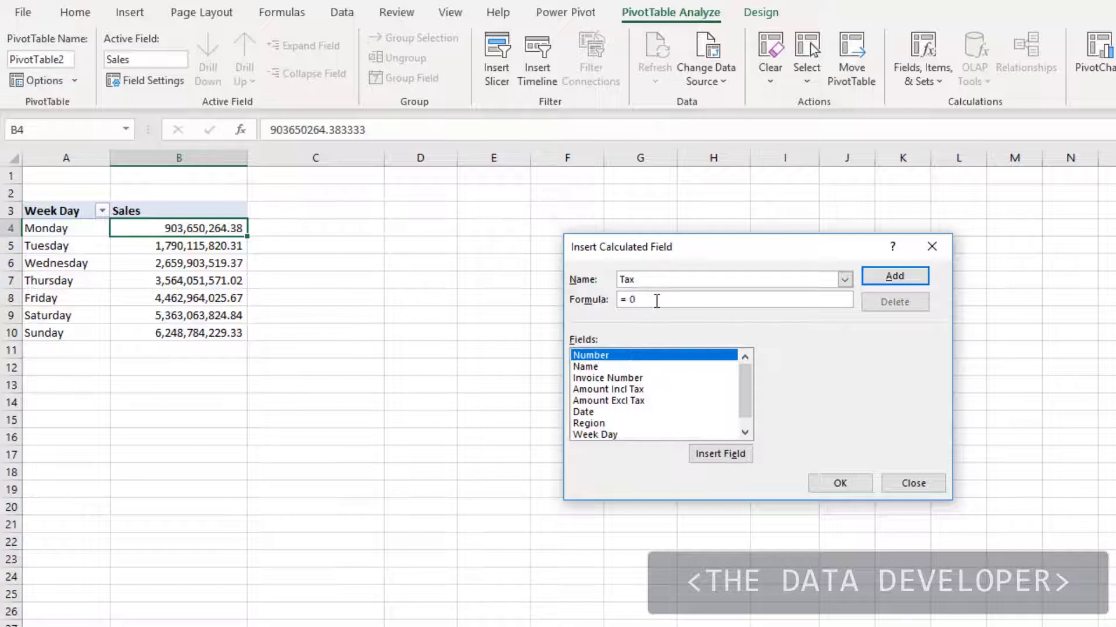
pyautogui.click(656, 301)
pyautogui.click(614, 390)
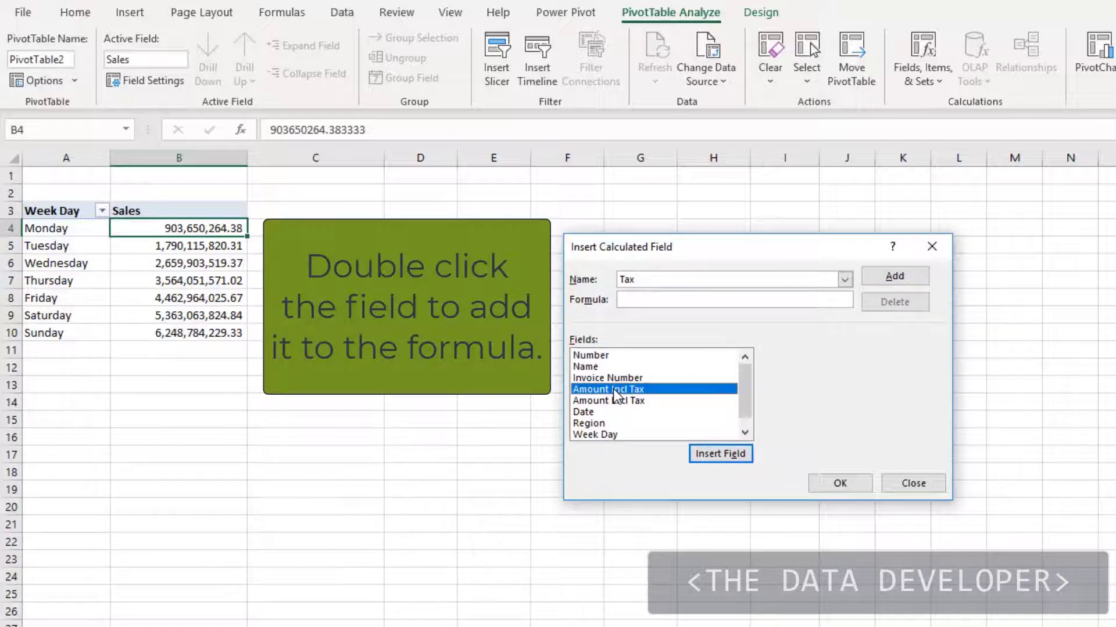
pyautogui.doubleClick(613, 391)
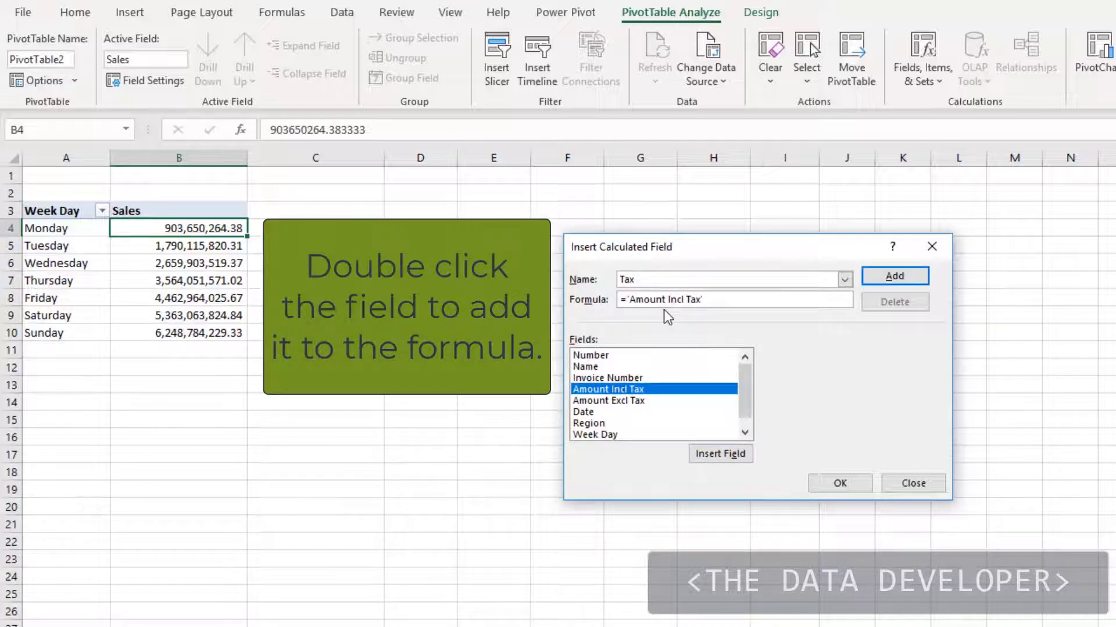
pyautogui.write('/1')
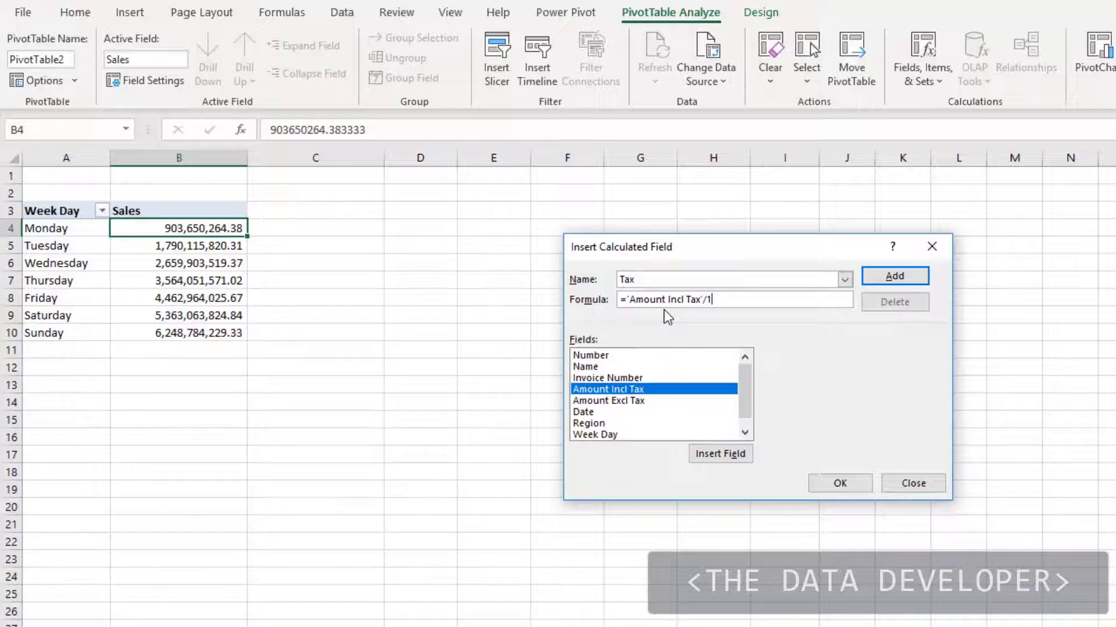
pyautogui.write('.2')
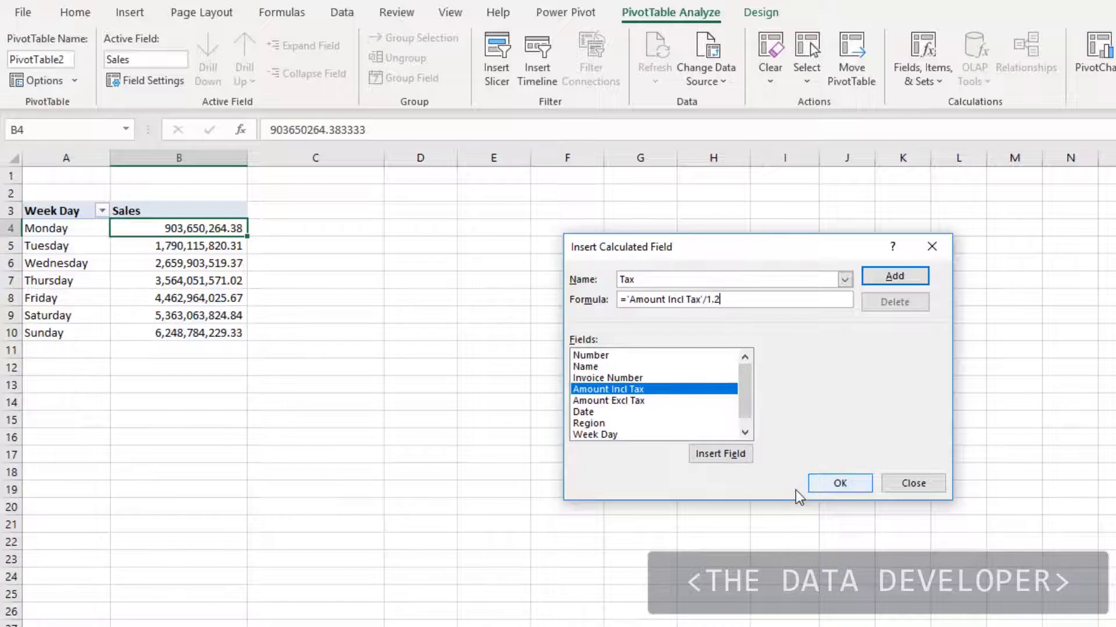
pyautogui.click(841, 488)
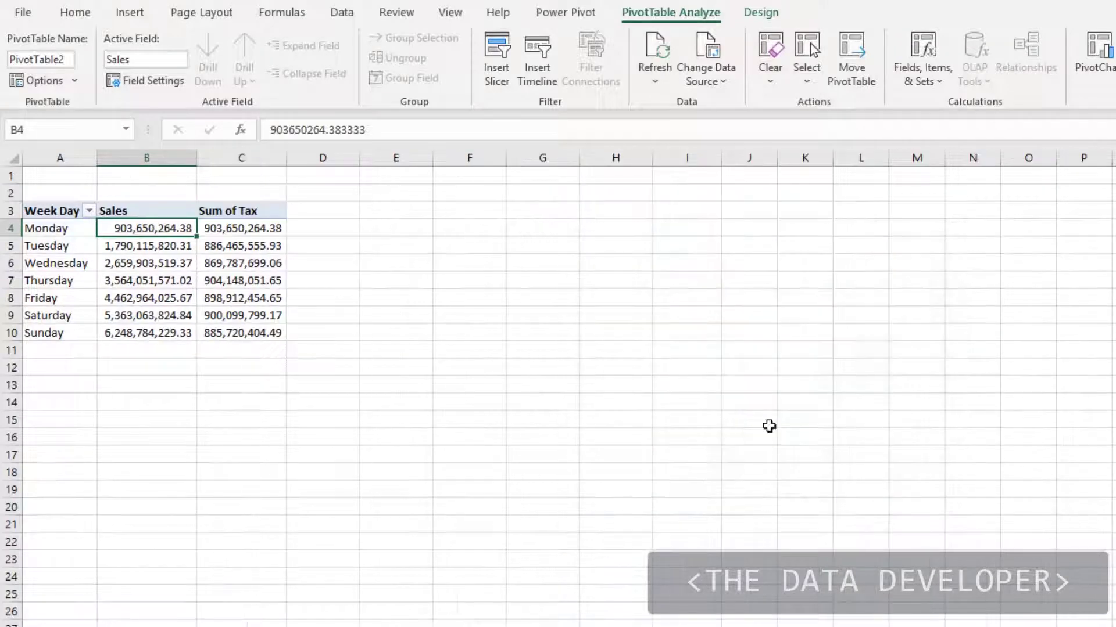
# Step: Reopen the calculated field settings from the Sum of Tax column, review the Tax field's formula, and close them without changes
pyautogui.click(241, 241)
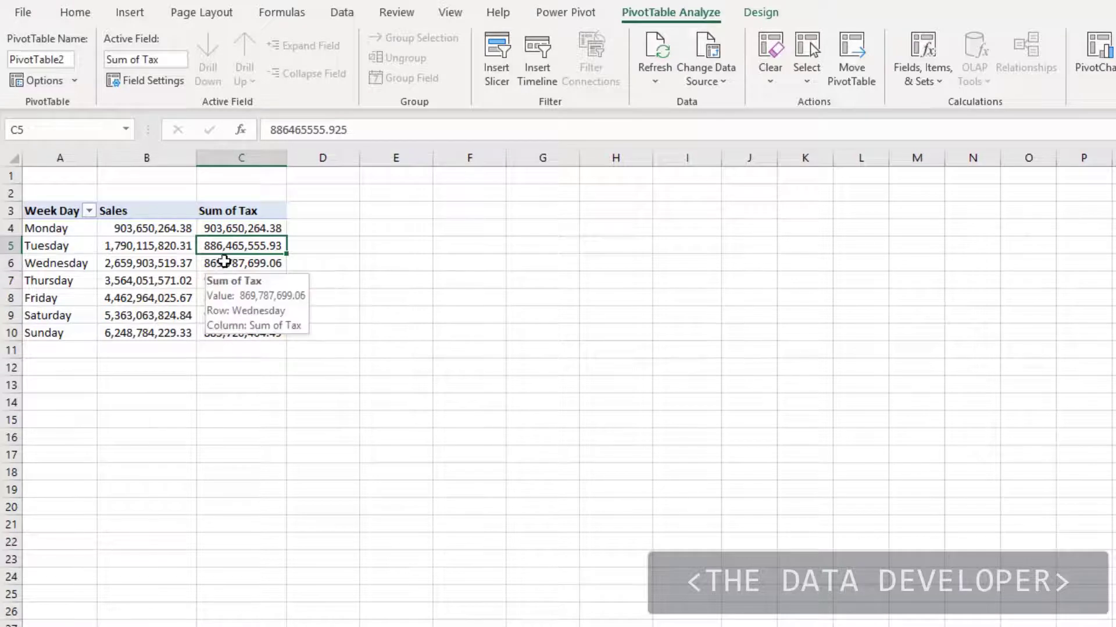
pyautogui.click(168, 262)
pyautogui.click(219, 251)
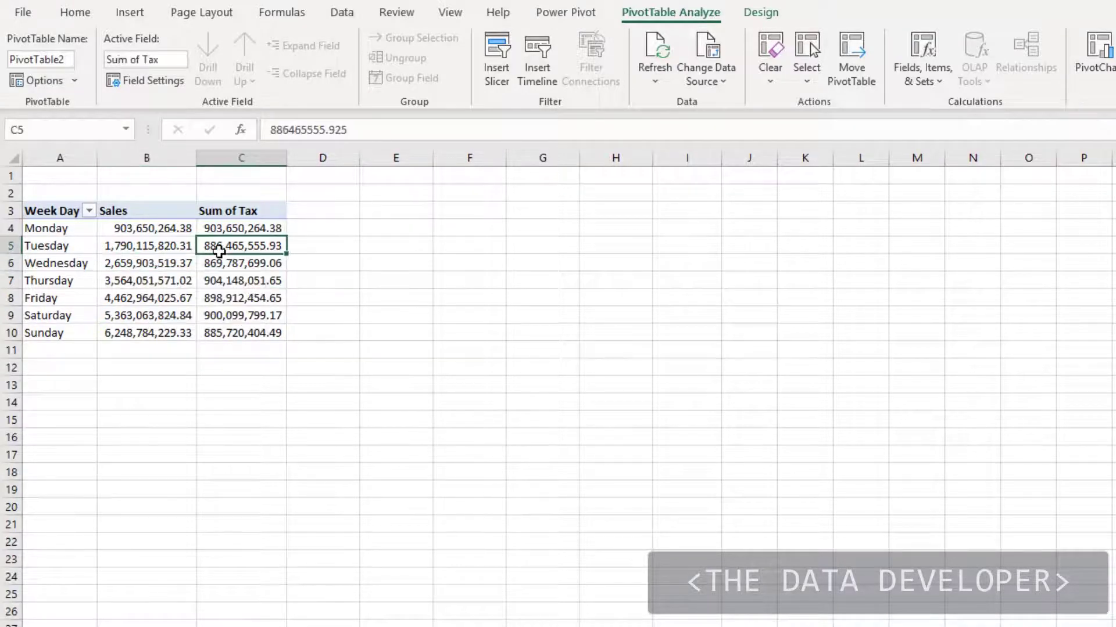
pyautogui.click(937, 79)
pyautogui.click(968, 108)
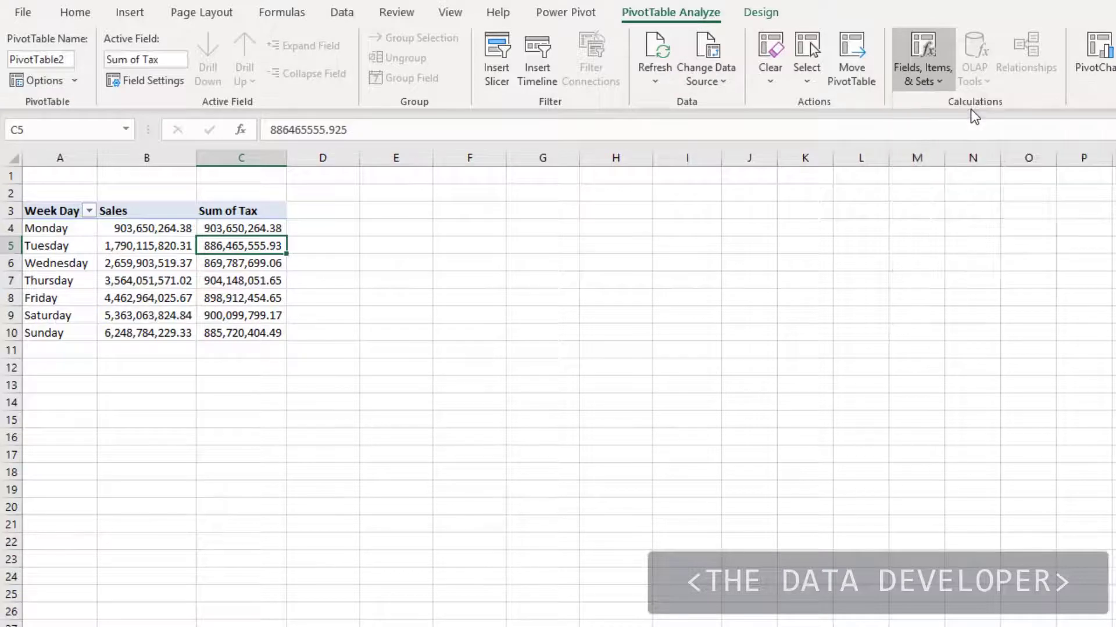
pyautogui.click(844, 280)
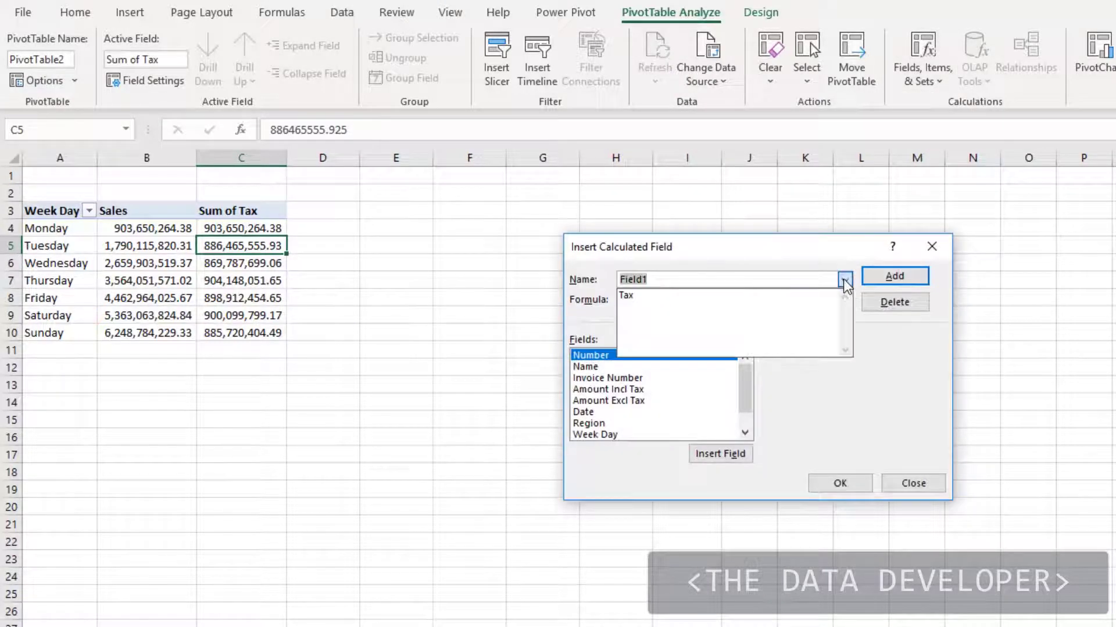
pyautogui.click(754, 298)
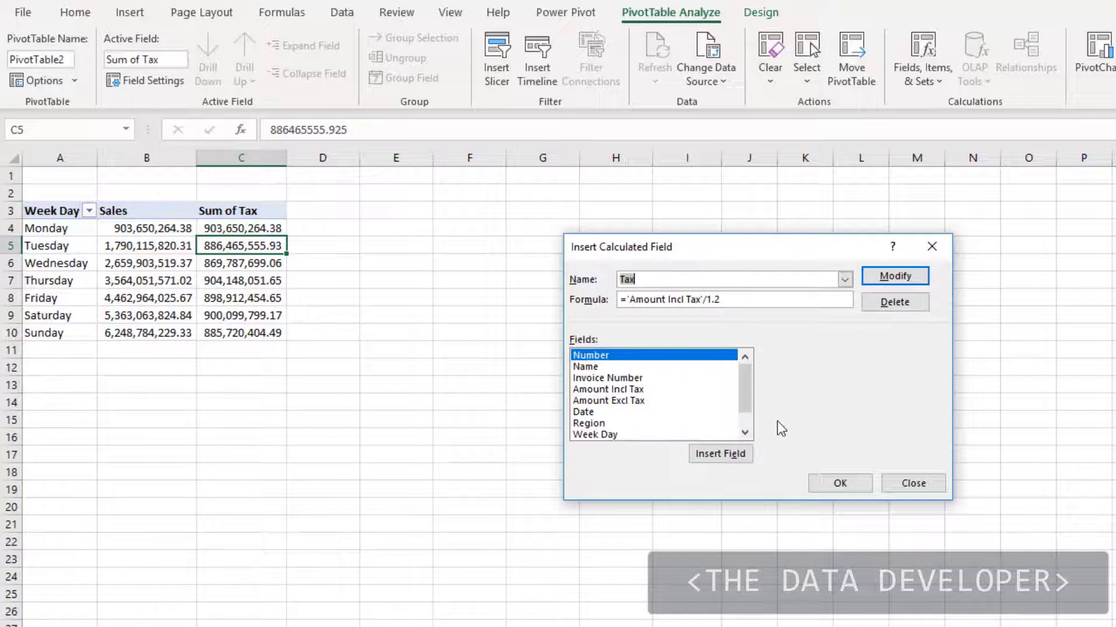
pyautogui.click(831, 485)
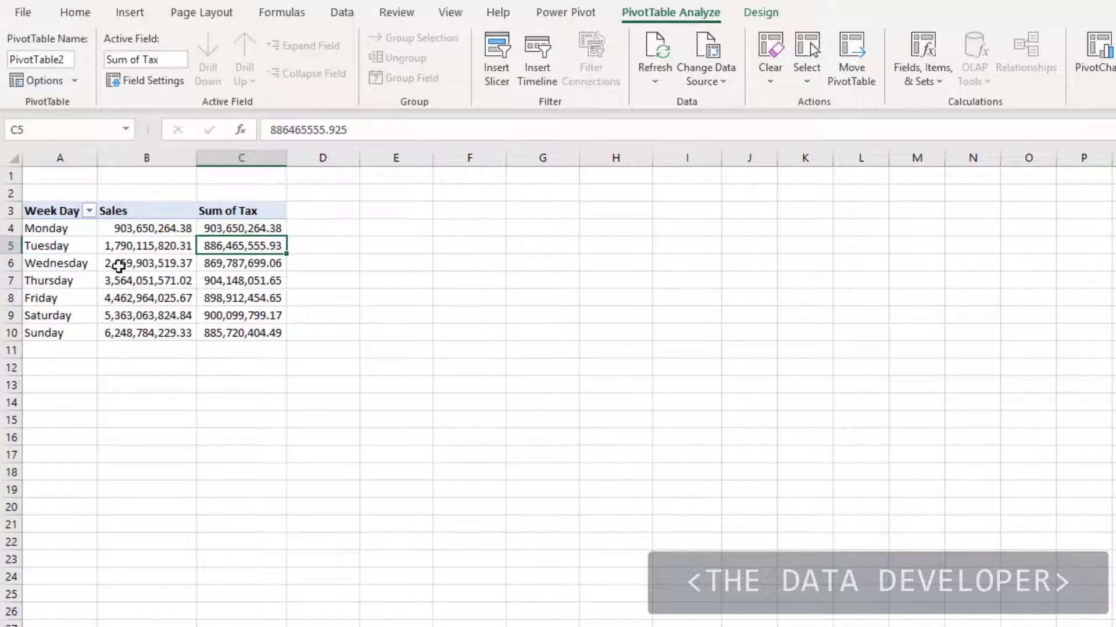
# Step: Drill down into Monday's Sales value in B4 to list its source records on a new sheet, and autofit the Date column
pyautogui.click(117, 264)
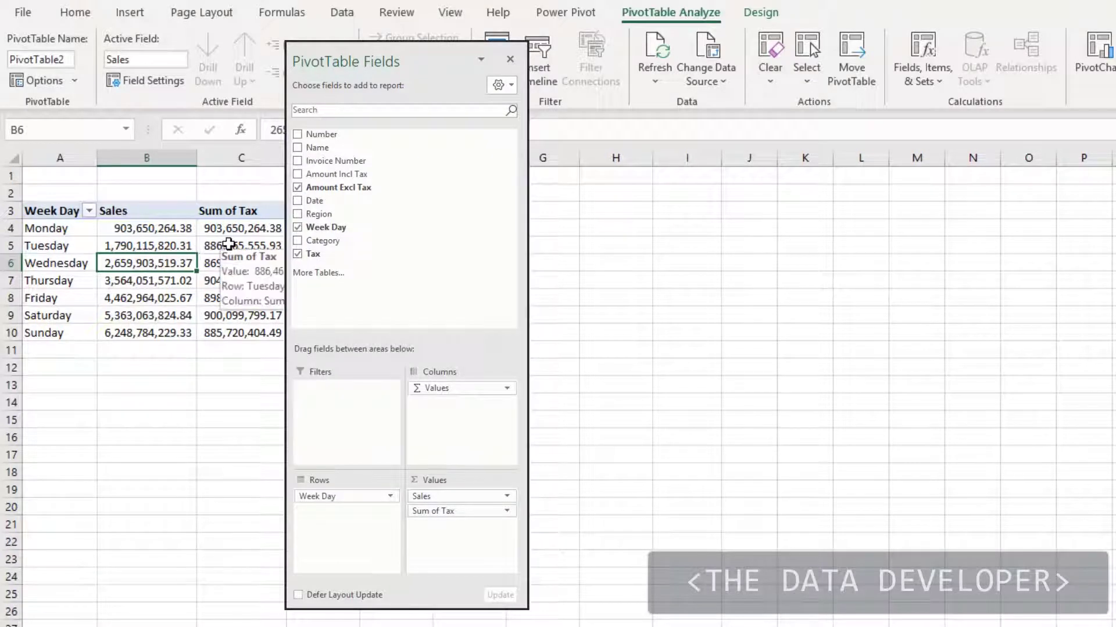
pyautogui.click(229, 244)
pyautogui.click(131, 246)
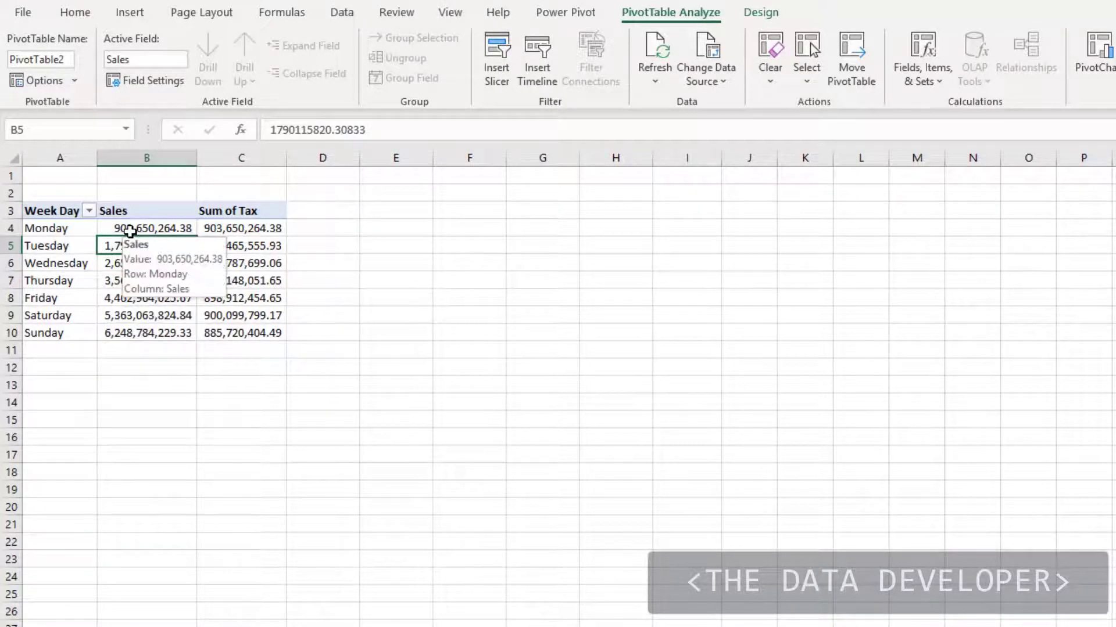
pyautogui.click(129, 230)
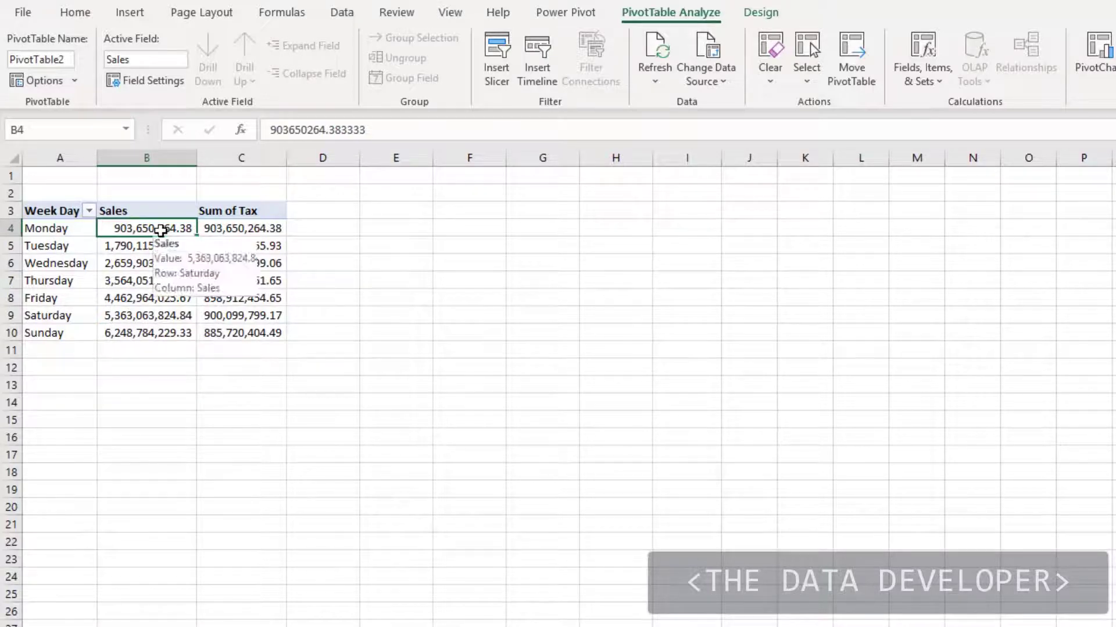
pyautogui.doubleClick(153, 229)
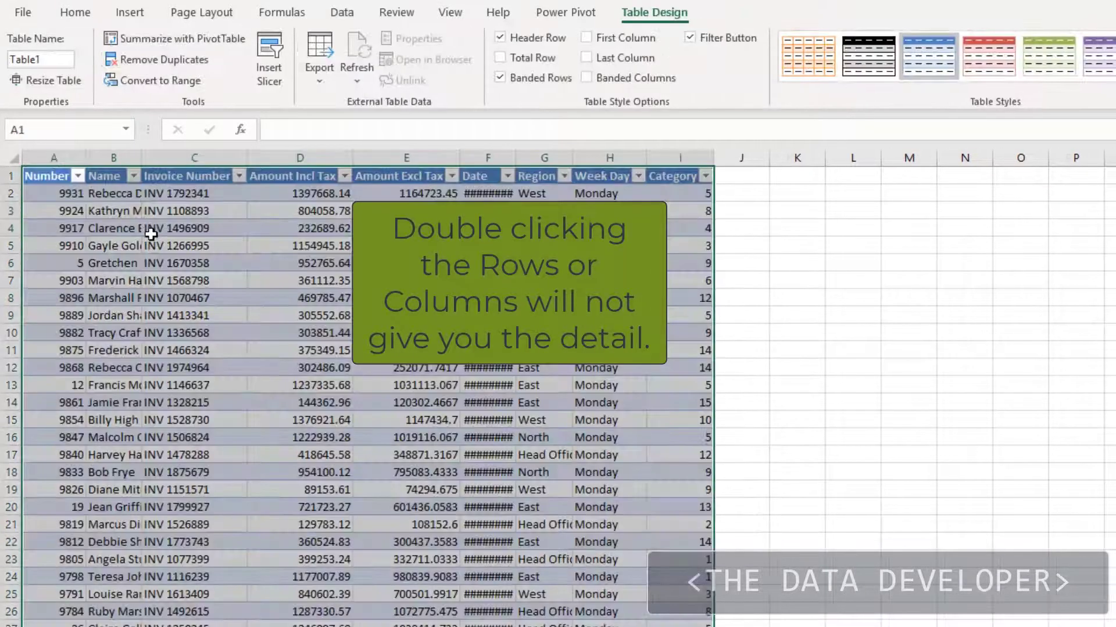
pyautogui.scroll(-3, 285, 366)
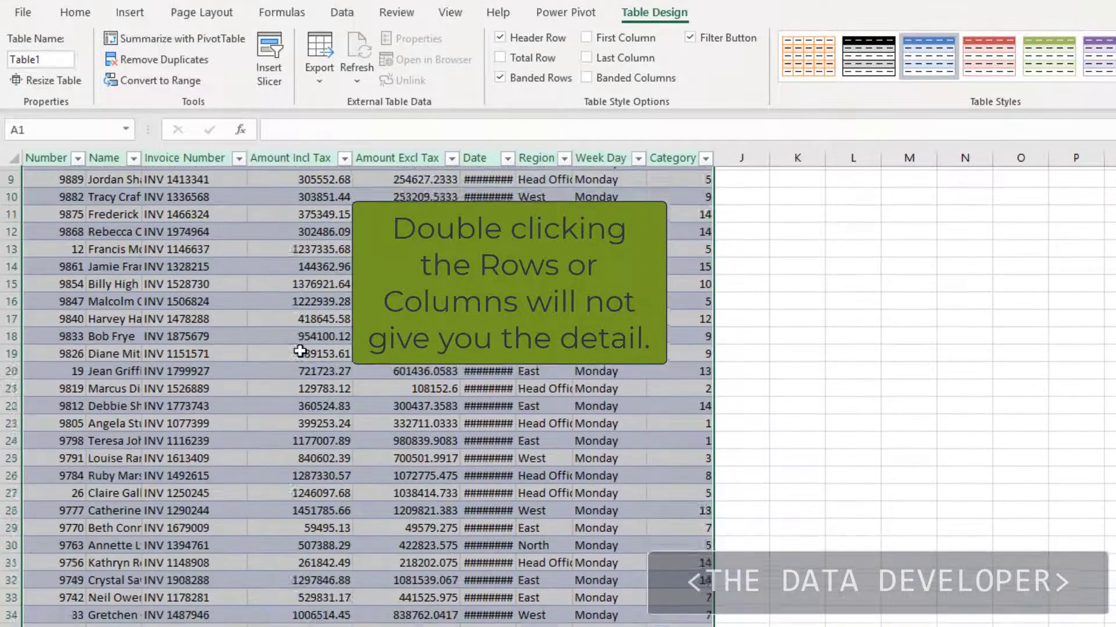
pyautogui.scroll(3, 285, 366)
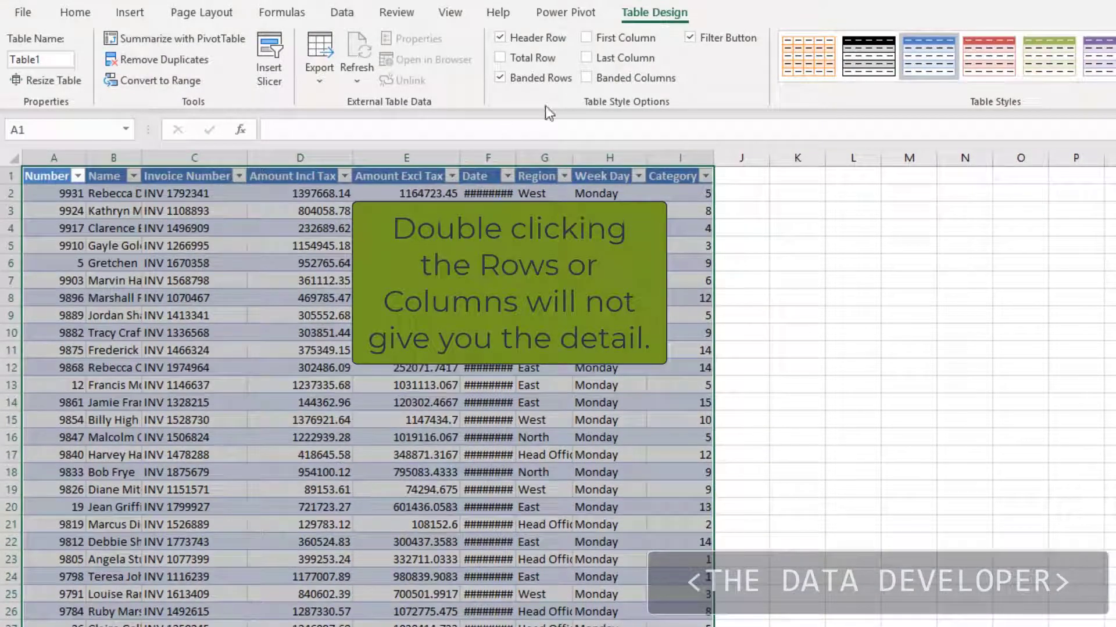
pyautogui.doubleClick(514, 159)
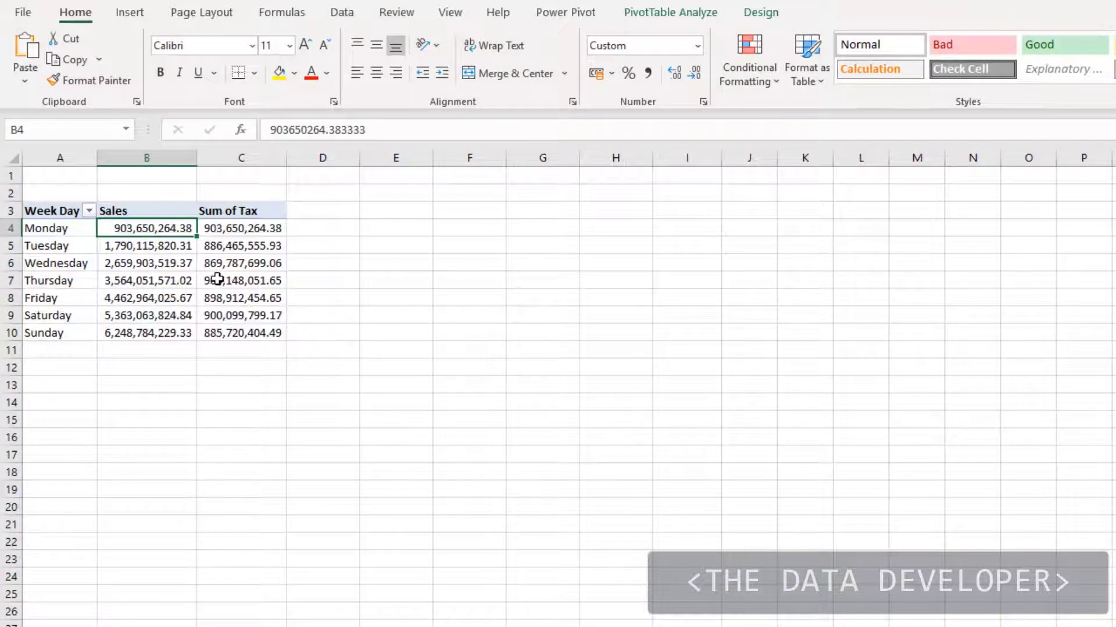
# Step: Drill down into Thursday's Sum of Tax value in C7 to list its source records, and return to the PivotTable sheet
pyautogui.doubleClick(217, 279)
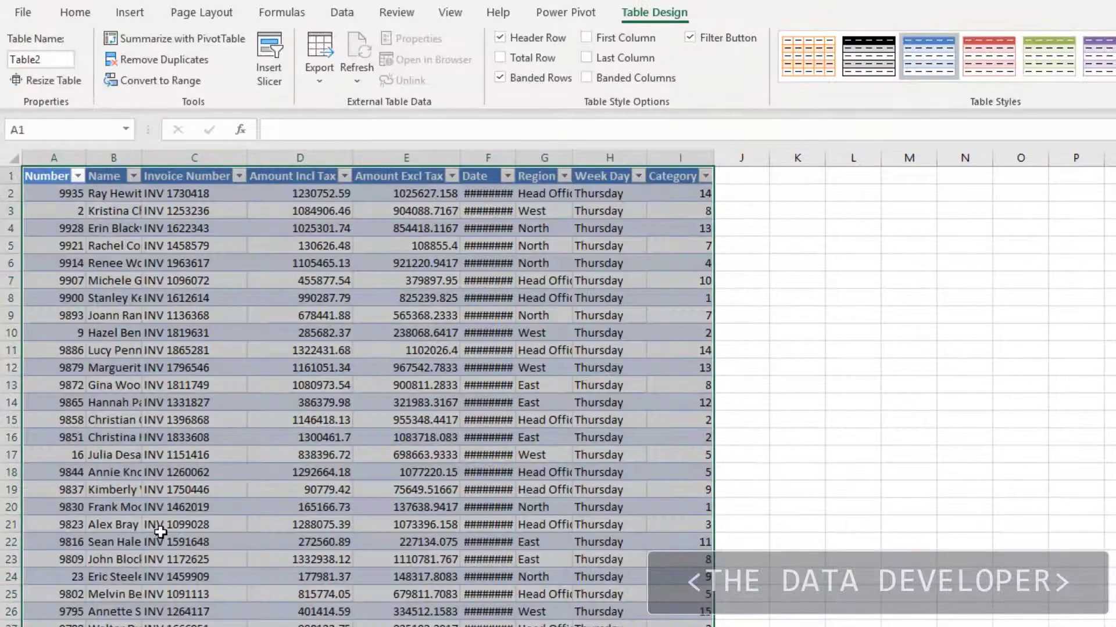
pyautogui.hotkey('ctrl', 'pagedown')
pyautogui.click(154, 310)
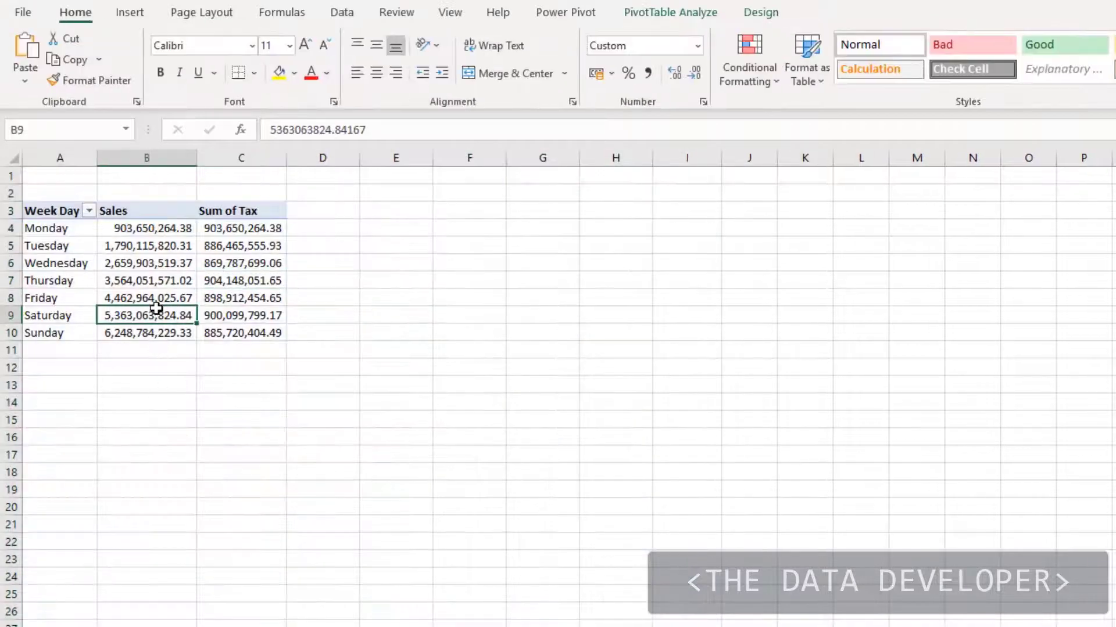
# Step: Drill down into Wednesday's Sales value in B6 to list its source records, and flip through the neighbouring sheets
pyautogui.doubleClick(153, 271)
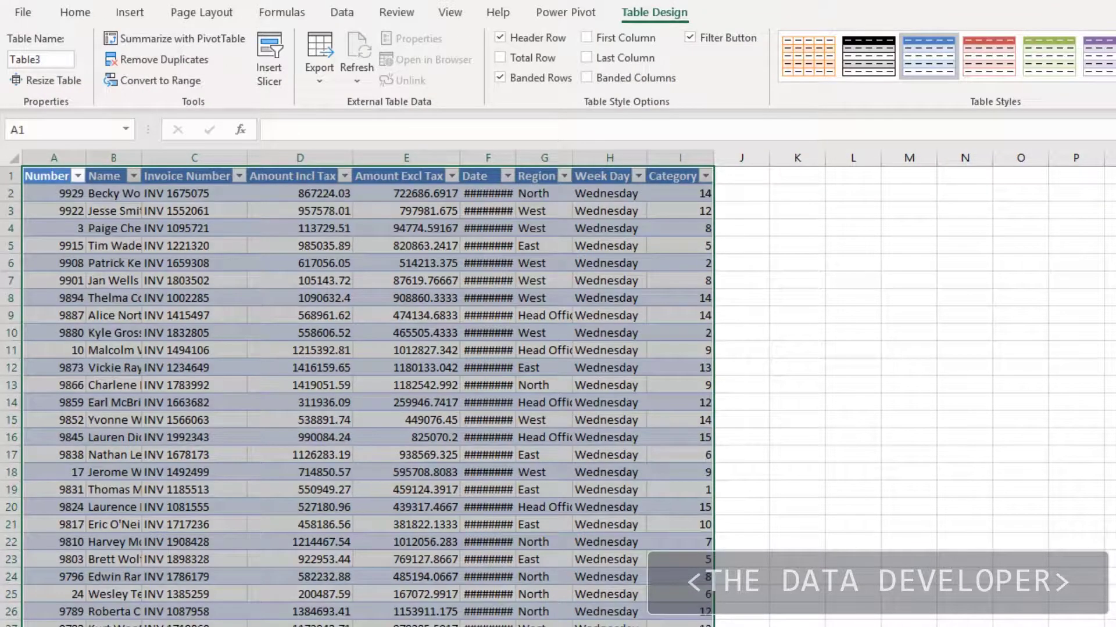
pyautogui.hotkey('ctrl', 'pageup')
pyautogui.hotkey('ctrl', 'pageup')
pyautogui.hotkey('ctrl', 'pagedown')
pyautogui.hotkey('ctrl', 'pagedown')
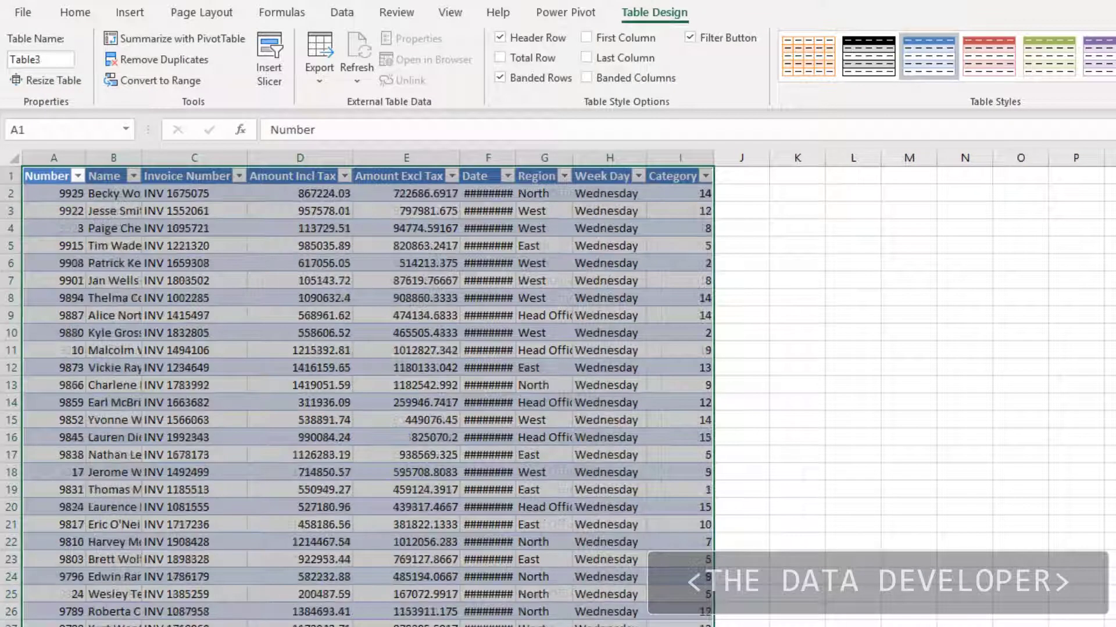
pyautogui.hotkey('ctrl', 'pageup')
# Step: Delete the detail sheet listing Thursday's records and go back to the PivotTable sheet
pyautogui.click(134, 626)
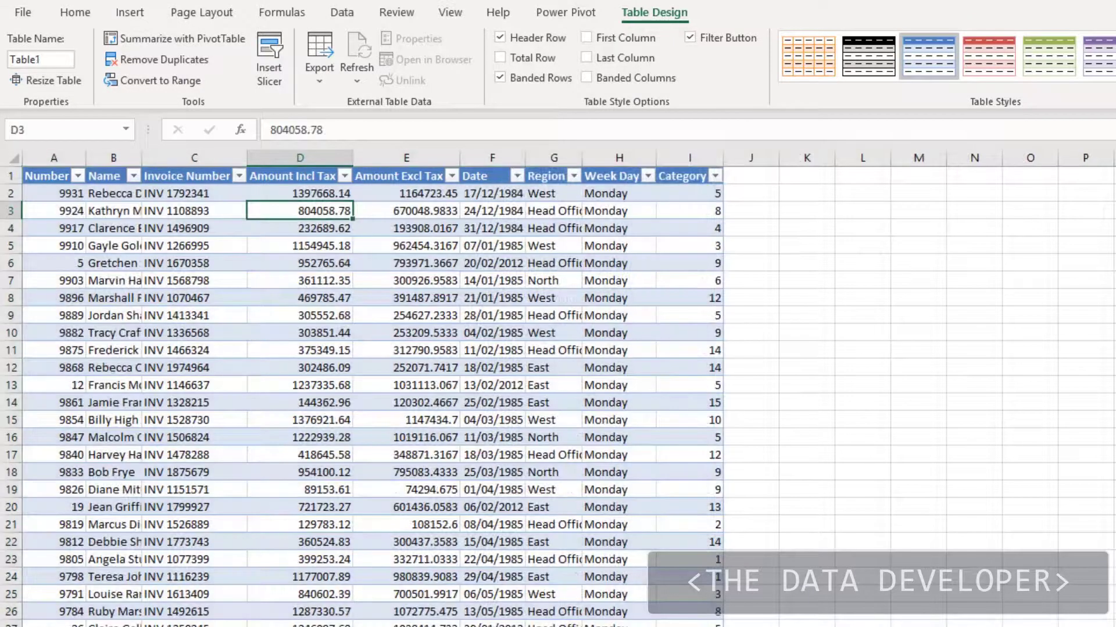
pyautogui.rightClick(134, 626)
pyautogui.press('r')
pyautogui.press('Return')
pyautogui.rightClick(177, 626)
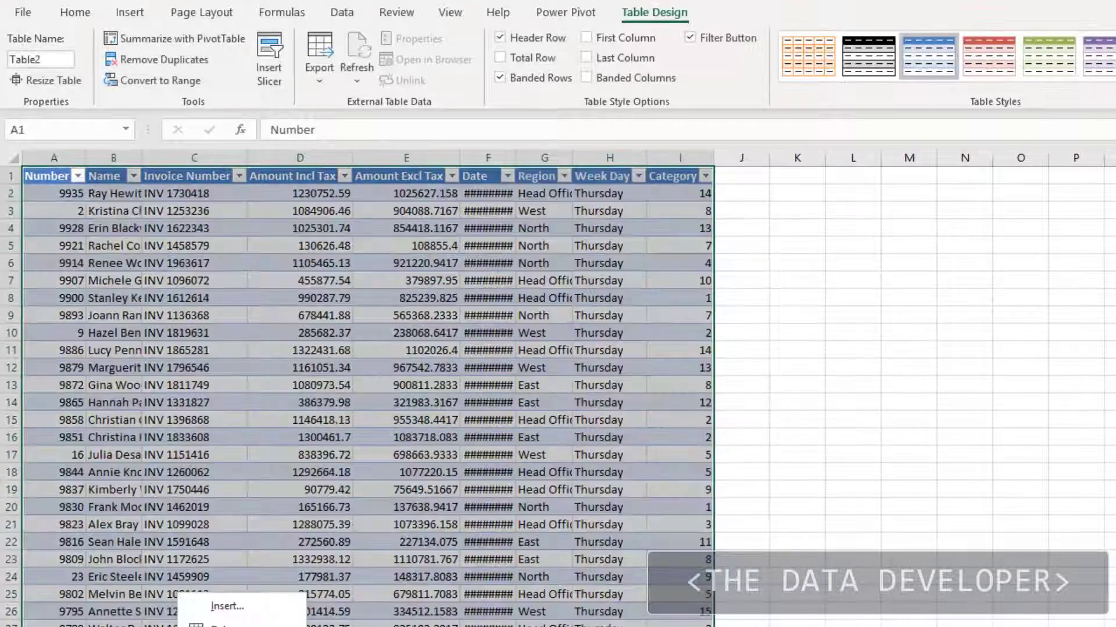
pyautogui.click(224, 625)
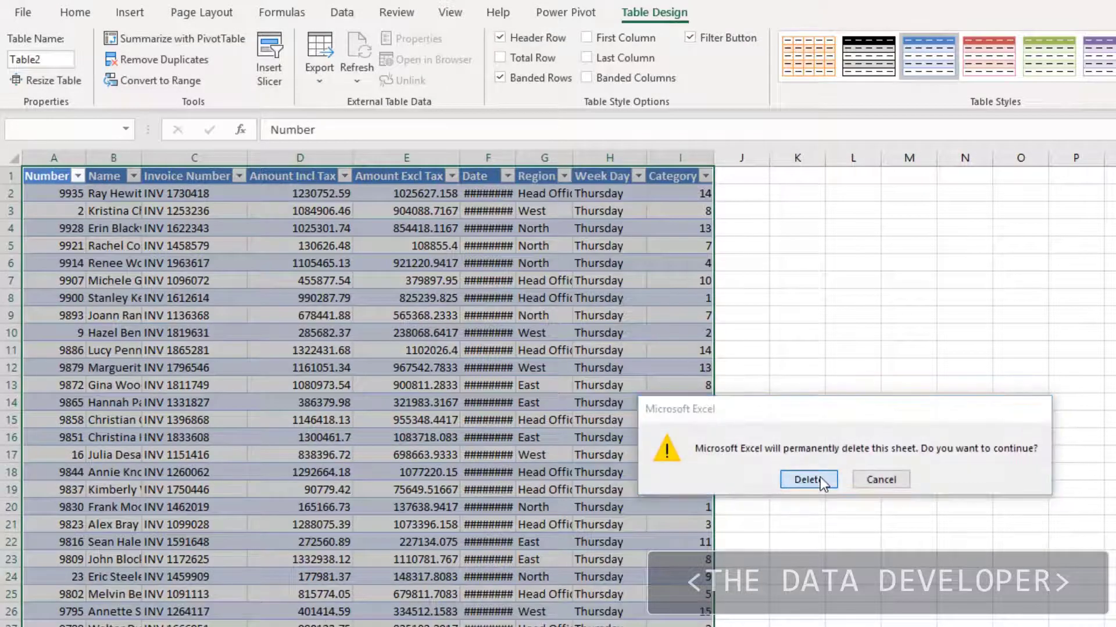
pyautogui.click(811, 480)
pyautogui.click(256, 626)
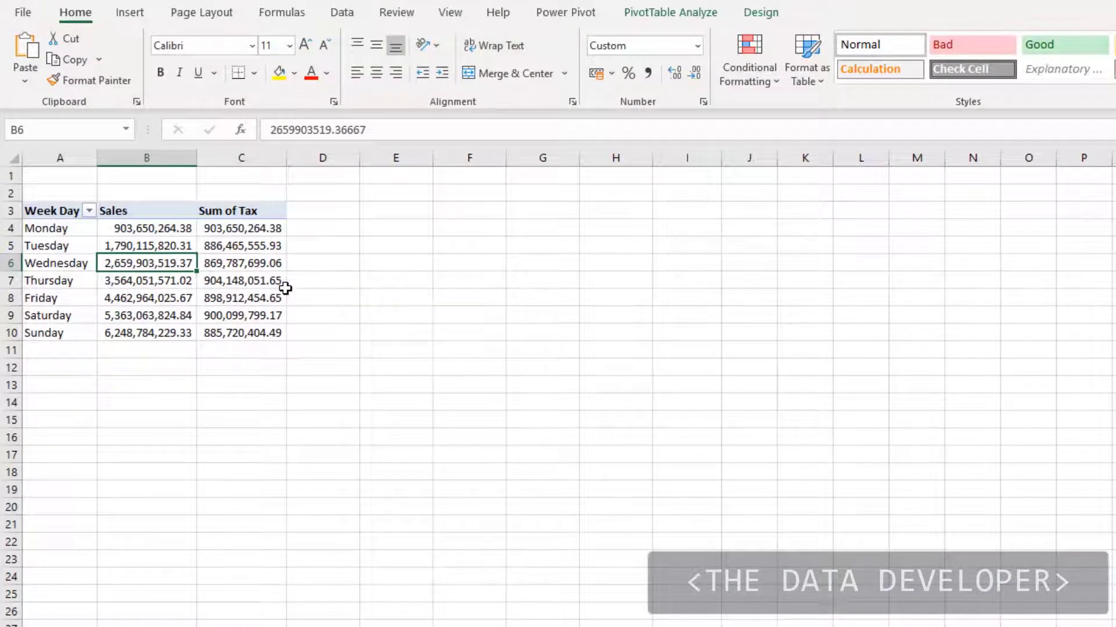
# Step: Enter the text fhfdh in cell D5 beside the PivotTable, and select C7 inside the table
pyautogui.click(344, 248)
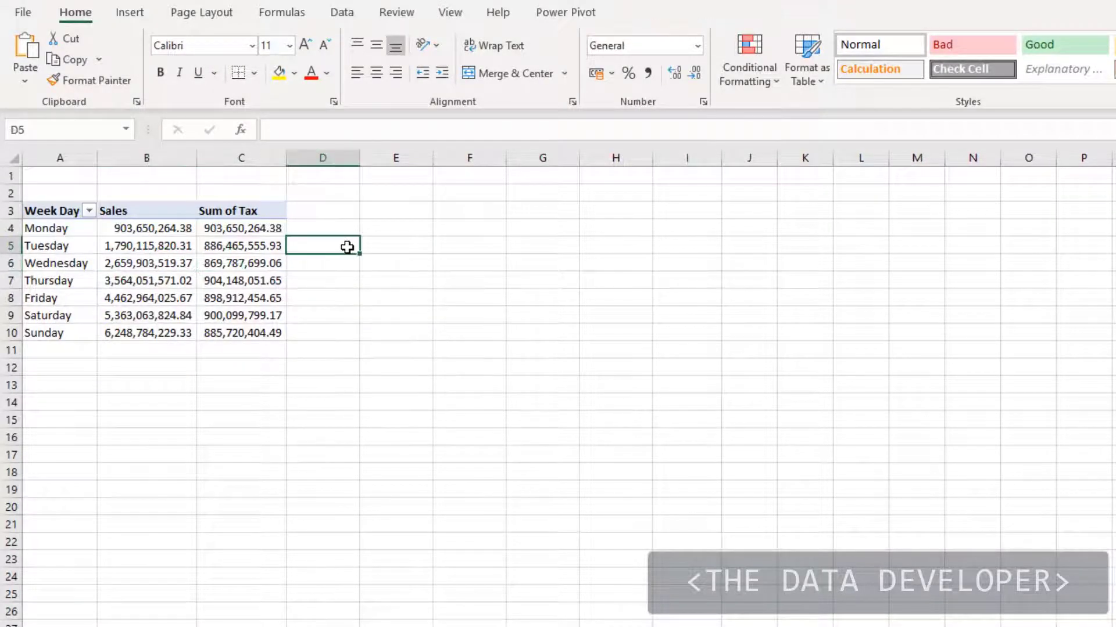
pyautogui.write('fhfdh')
pyautogui.click(333, 281)
pyautogui.click(229, 280)
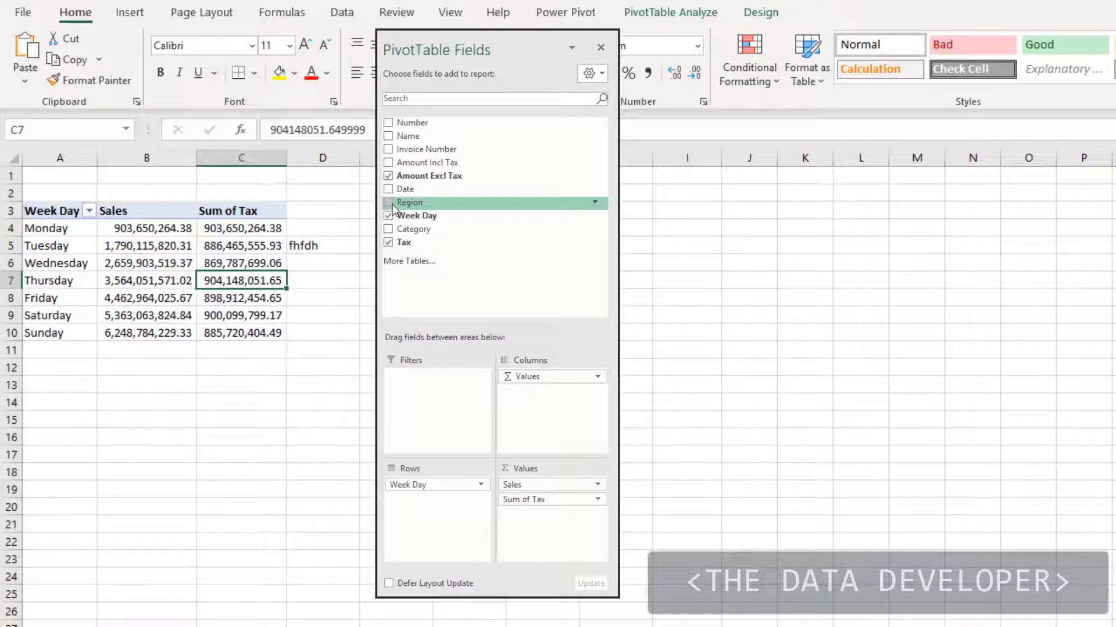
# Step: Try adding Region above Week Day in the PivotTable rows, allowing the sheet data to be replaced, and undo the change
pyautogui.moveTo(393, 208); pyautogui.dragTo(432, 488)
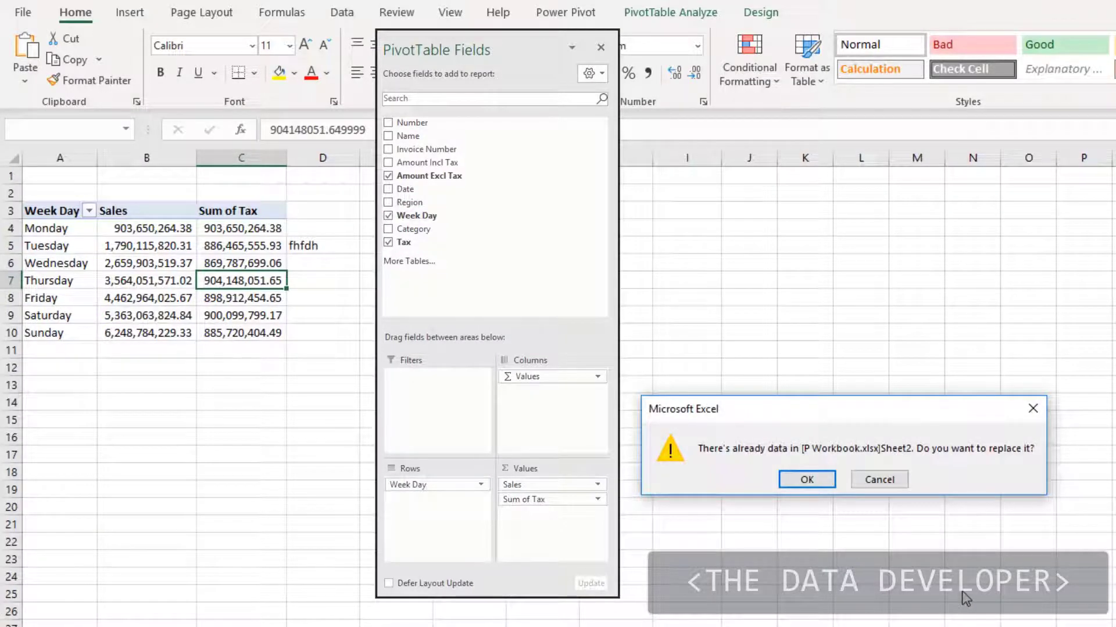
pyautogui.click(810, 476)
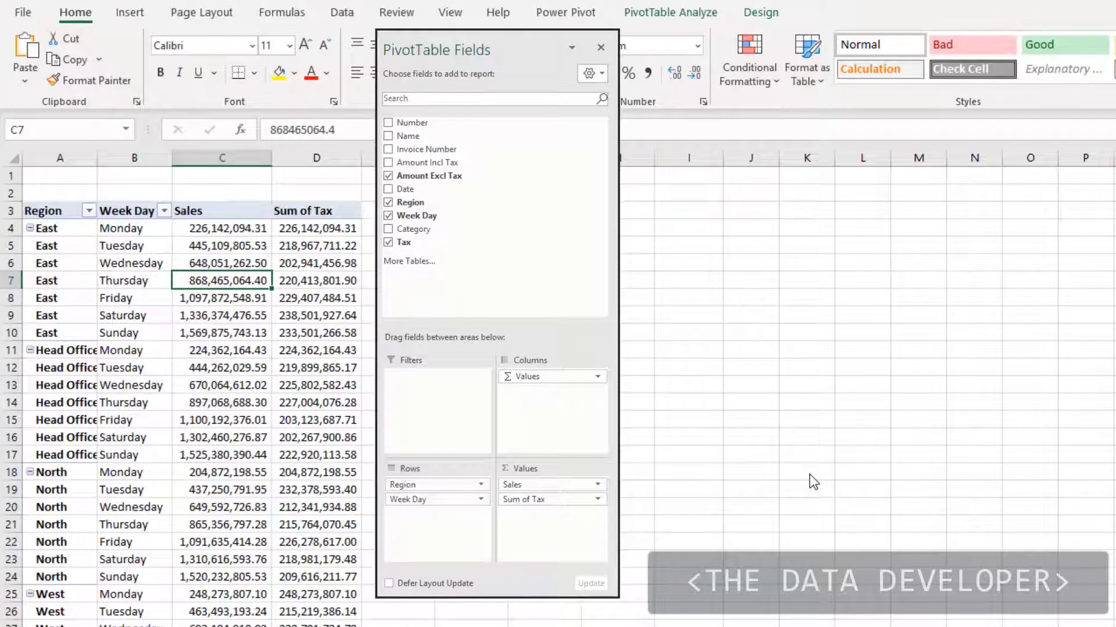
pyautogui.hotkey('ctrl', 'z')
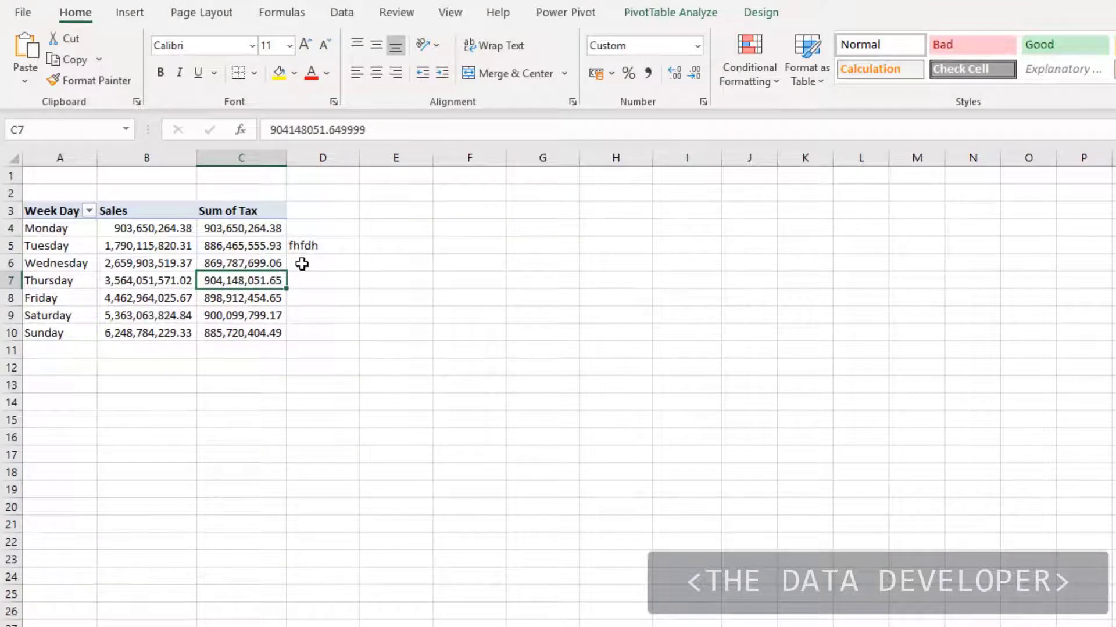
# Step: Add Region above Week Day in the PivotTable rows, replacing the stray text beside the table, and remove Region from the rows again
pyautogui.moveTo(413, 205); pyautogui.dragTo(427, 485)
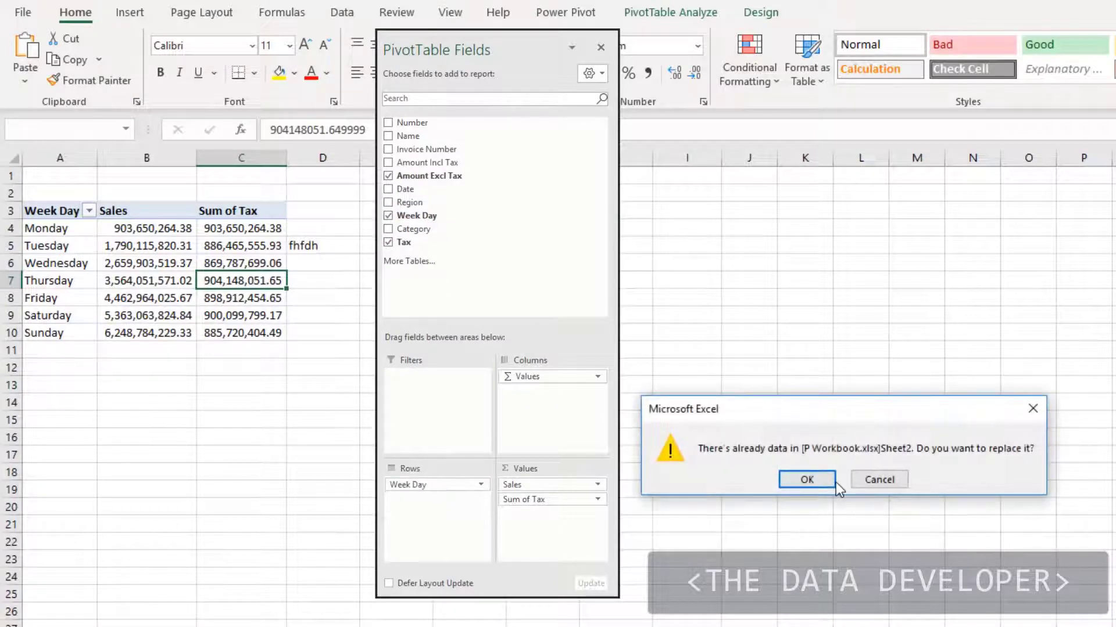
pyautogui.click(809, 481)
pyautogui.click(600, 452)
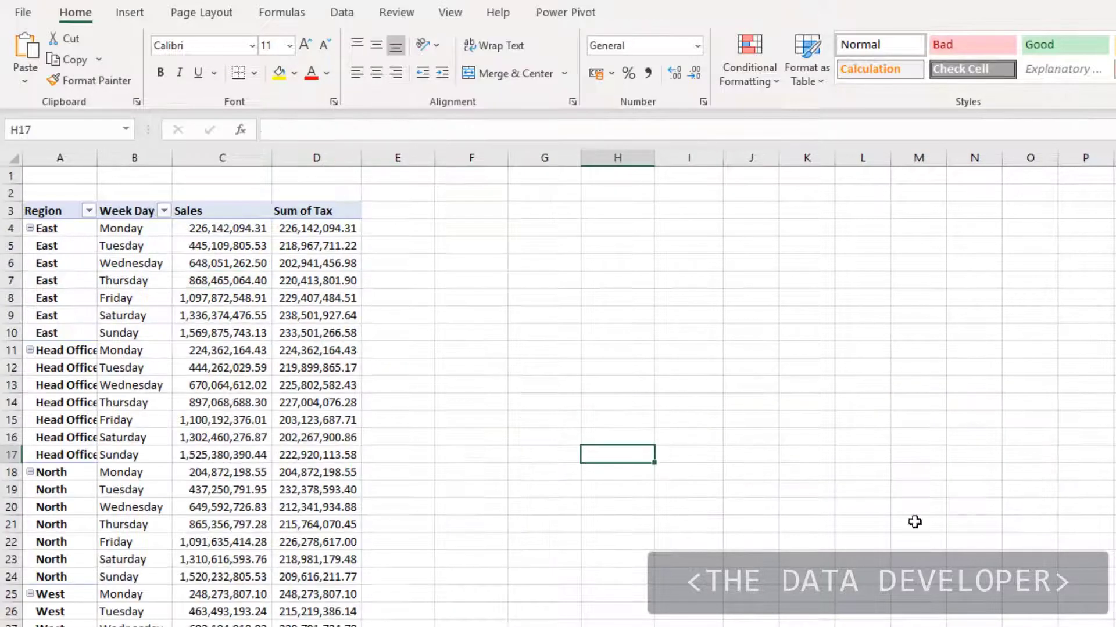
pyautogui.click(301, 474)
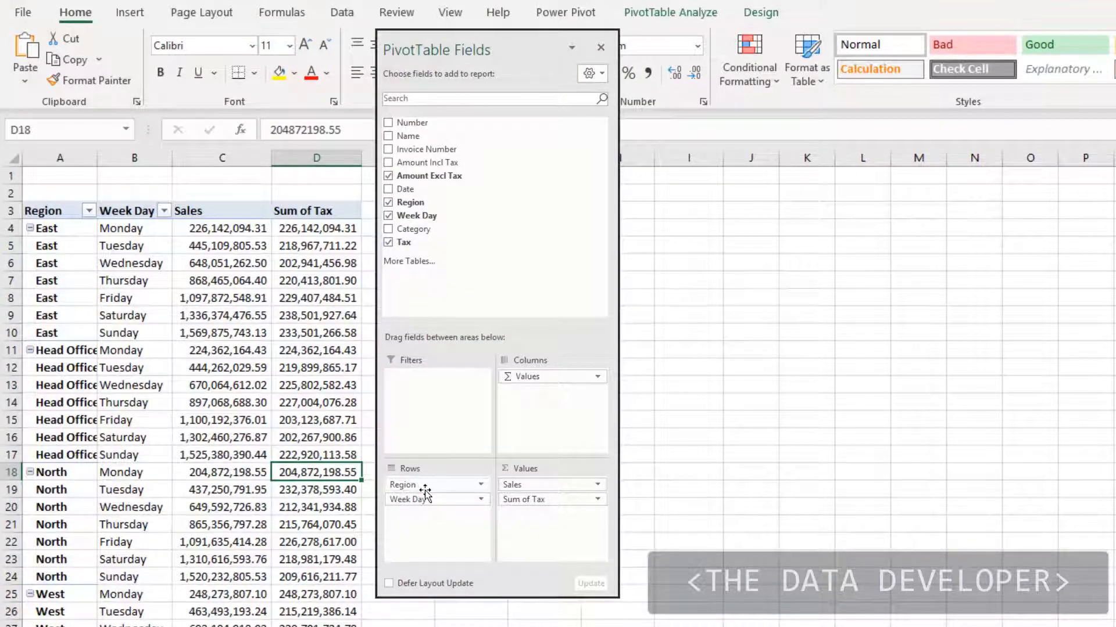
pyautogui.moveTo(424, 492); pyautogui.dragTo(519, 243)
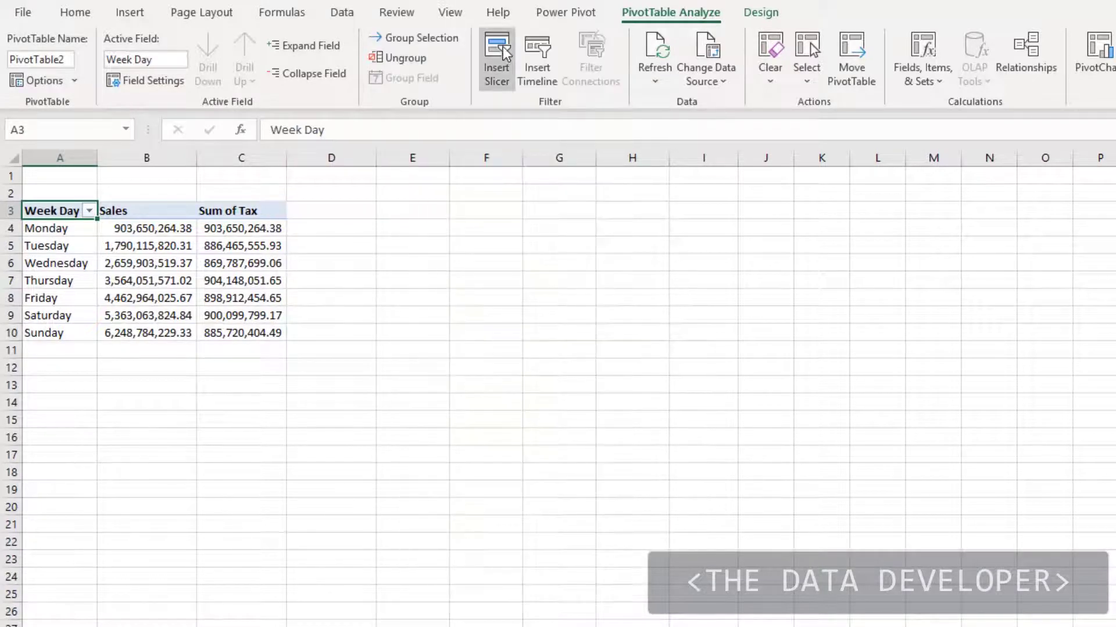
# Step: Insert slicers for Region and Week Day and place them side by side next to the PivotTable
pyautogui.click(503, 47)
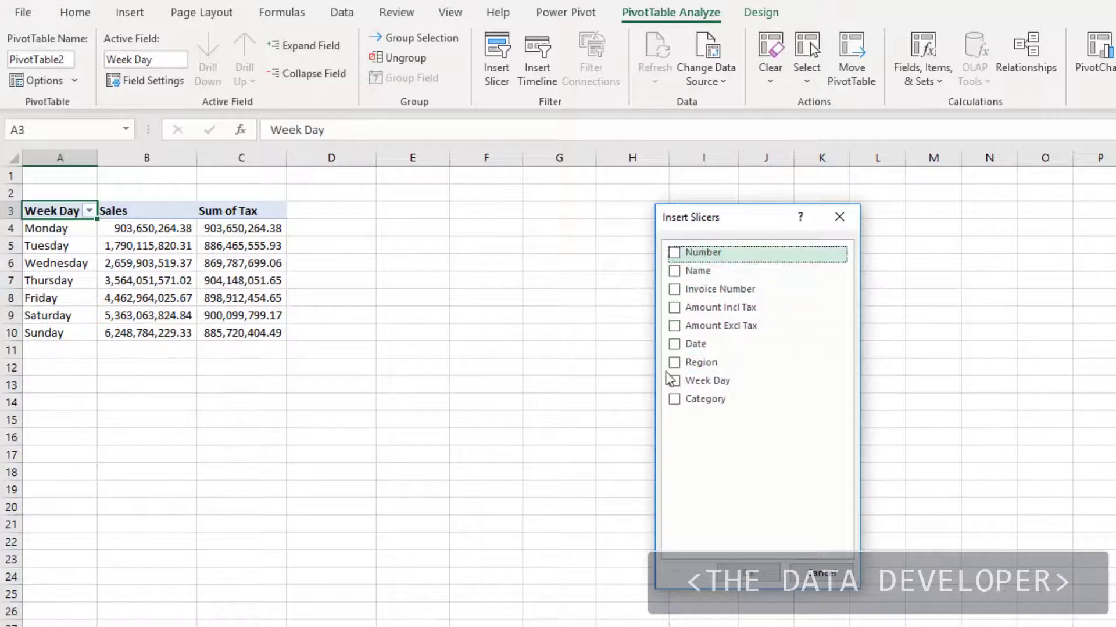
pyautogui.click(673, 363)
pyautogui.click(674, 381)
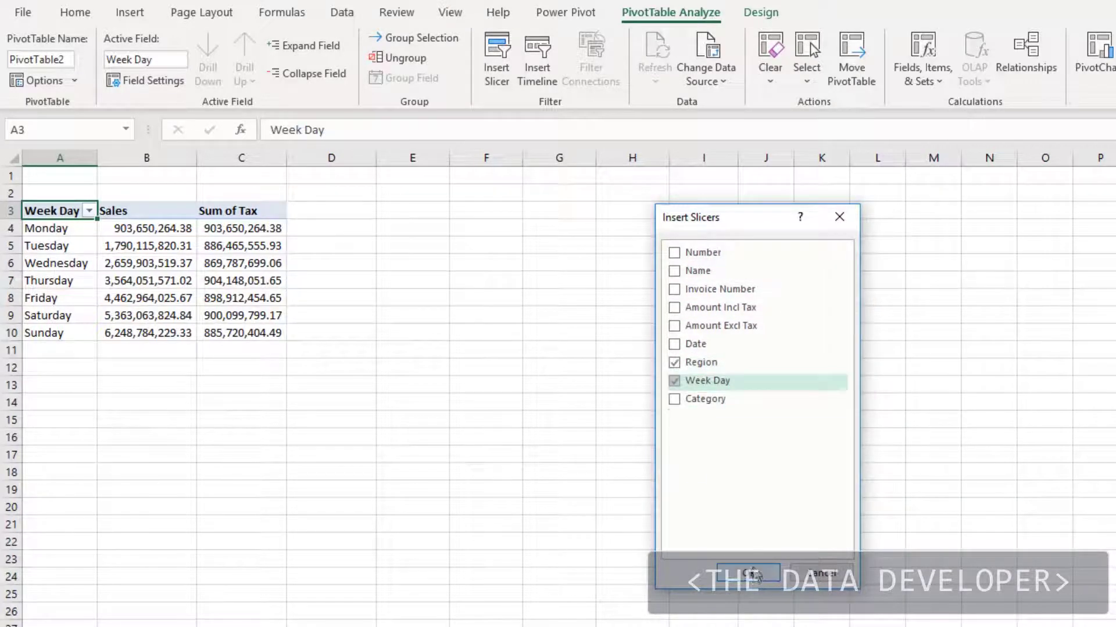
pyautogui.click(750, 573)
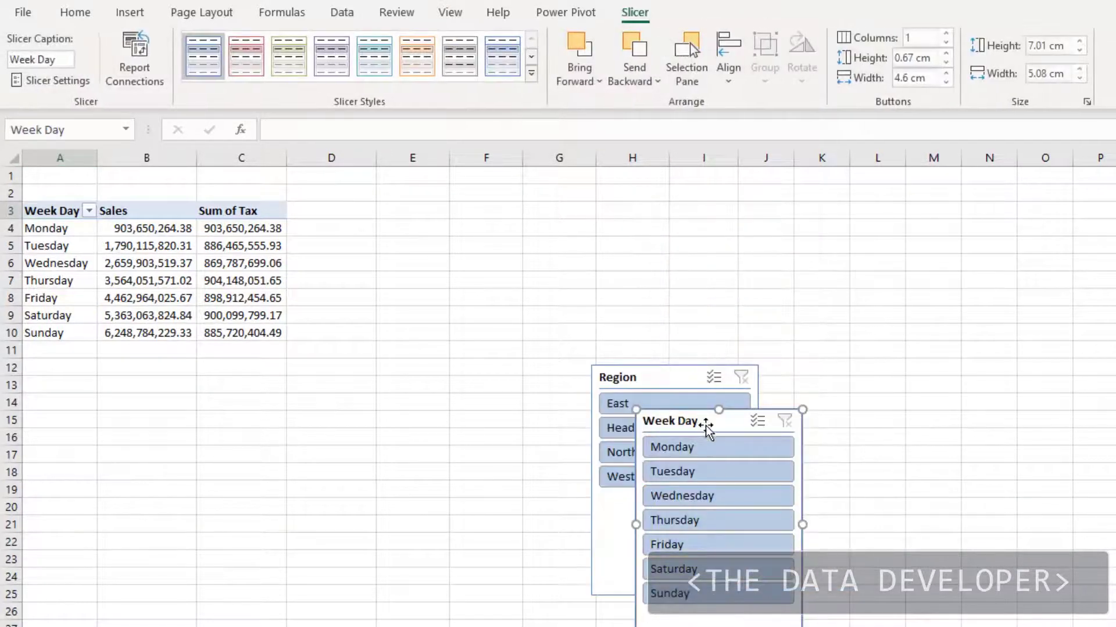
pyautogui.moveTo(705, 423); pyautogui.dragTo(454, 243)
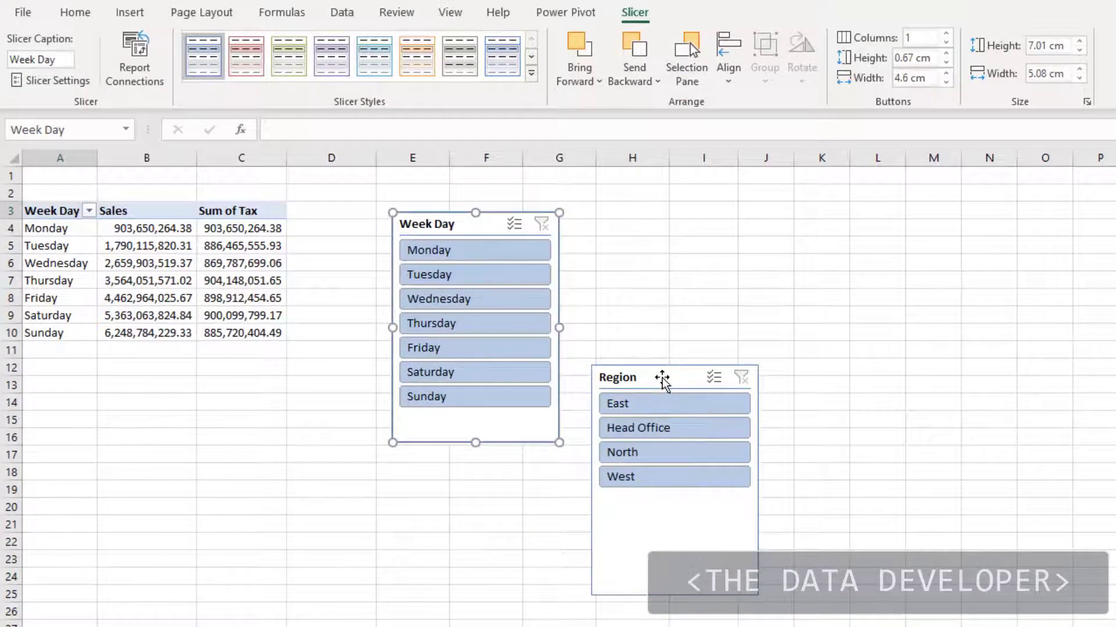
pyautogui.moveTo(663, 379); pyautogui.dragTo(660, 215)
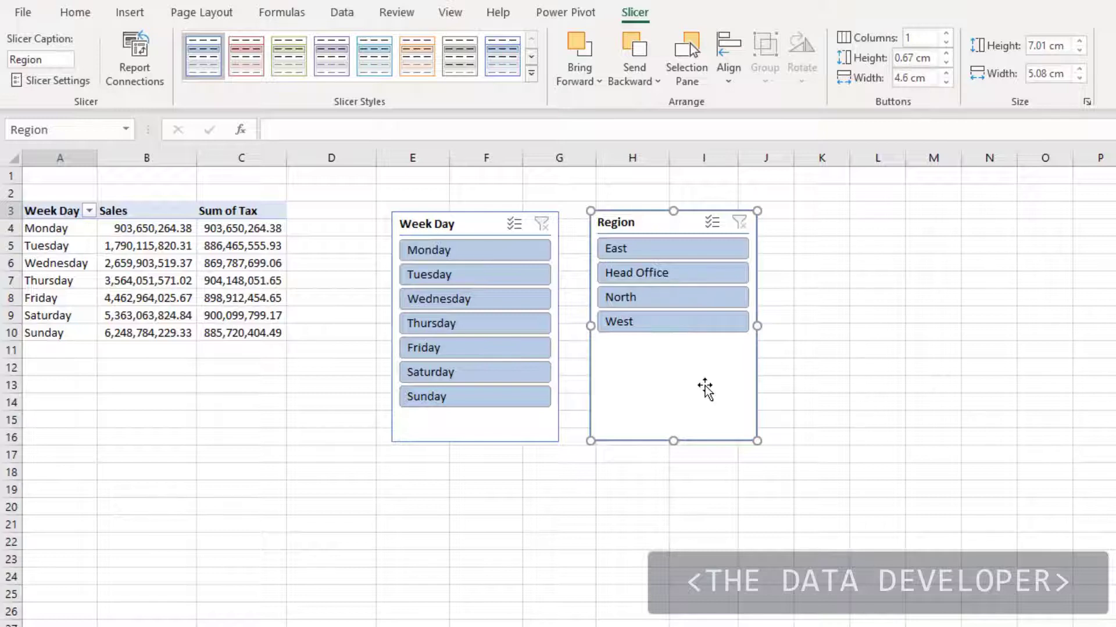
# Step: Filter the PivotTable with the slicers to Monday, switching the region from Head Office to West and back
pyautogui.click(459, 251)
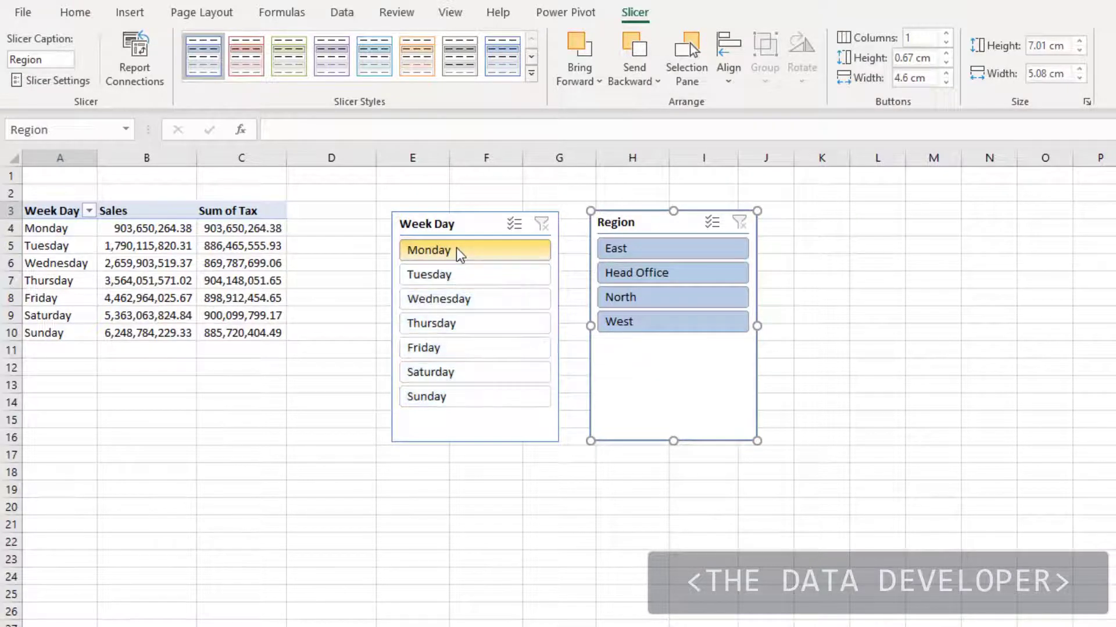
pyautogui.click(602, 274)
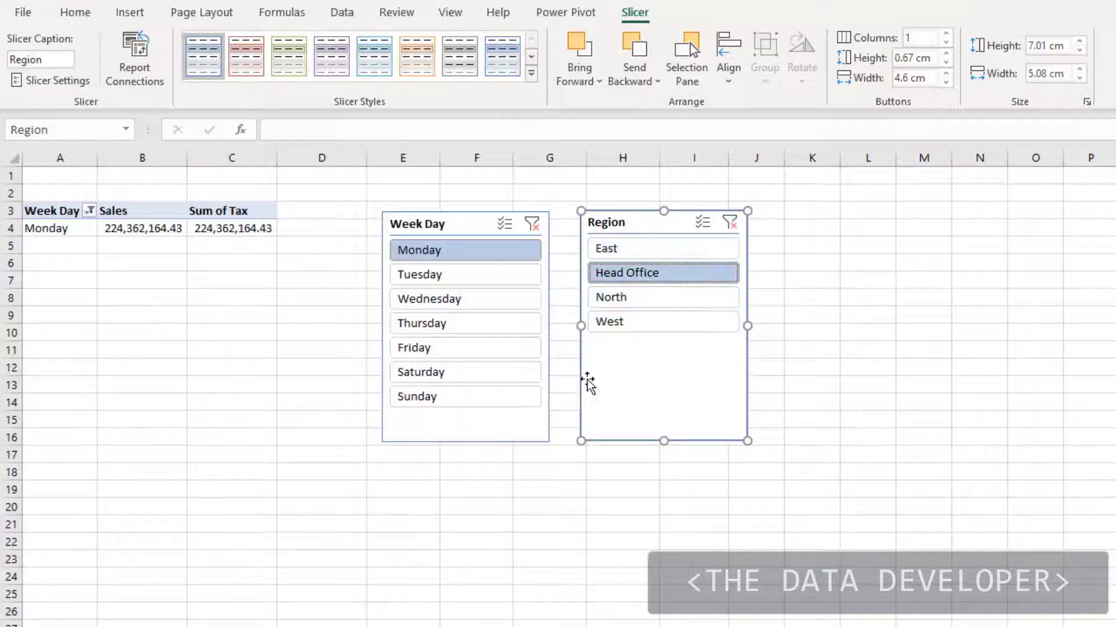
pyautogui.click(631, 323)
pyautogui.click(646, 278)
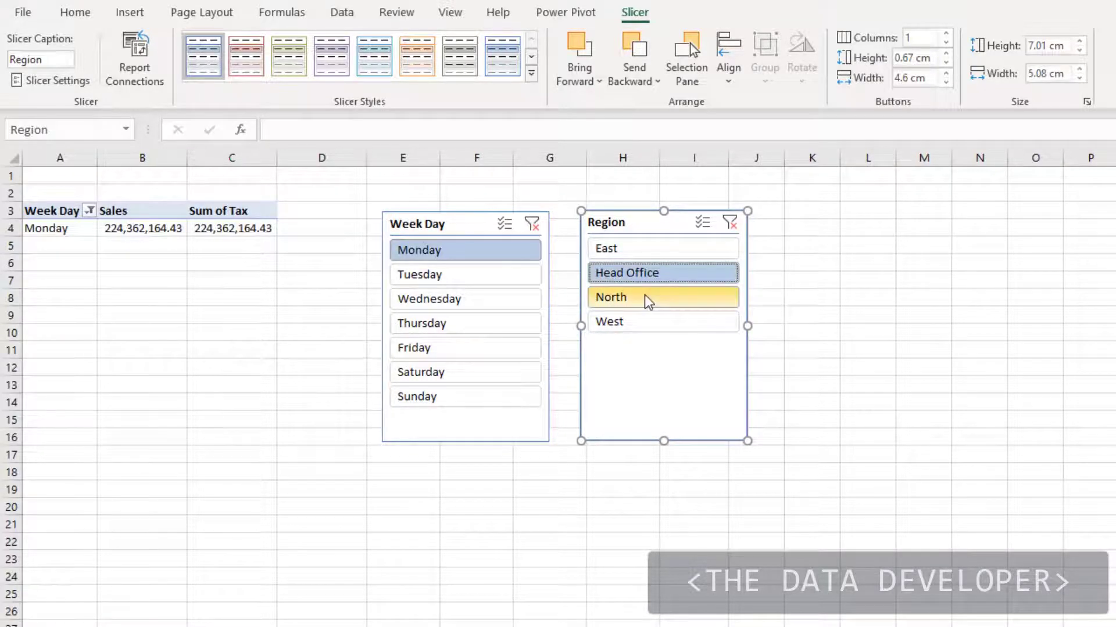
# Step: Filter the region to North, switch the weekday through Thursday, Friday and Wednesday, and clear both slicer filters
pyautogui.click(645, 300)
pyautogui.click(496, 326)
pyautogui.click(488, 351)
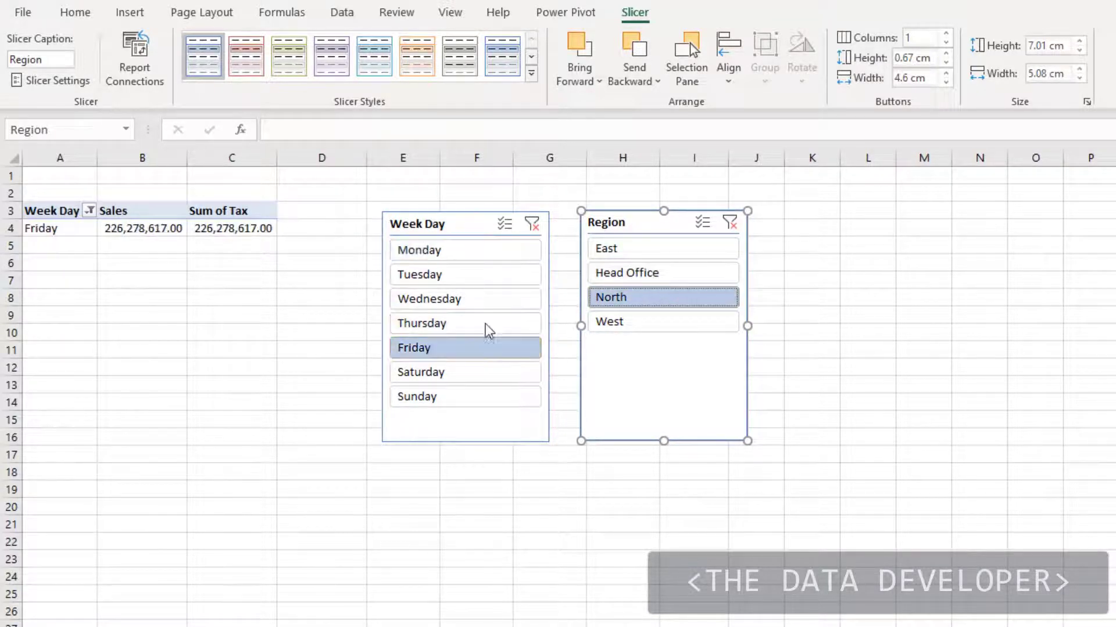
pyautogui.click(488, 299)
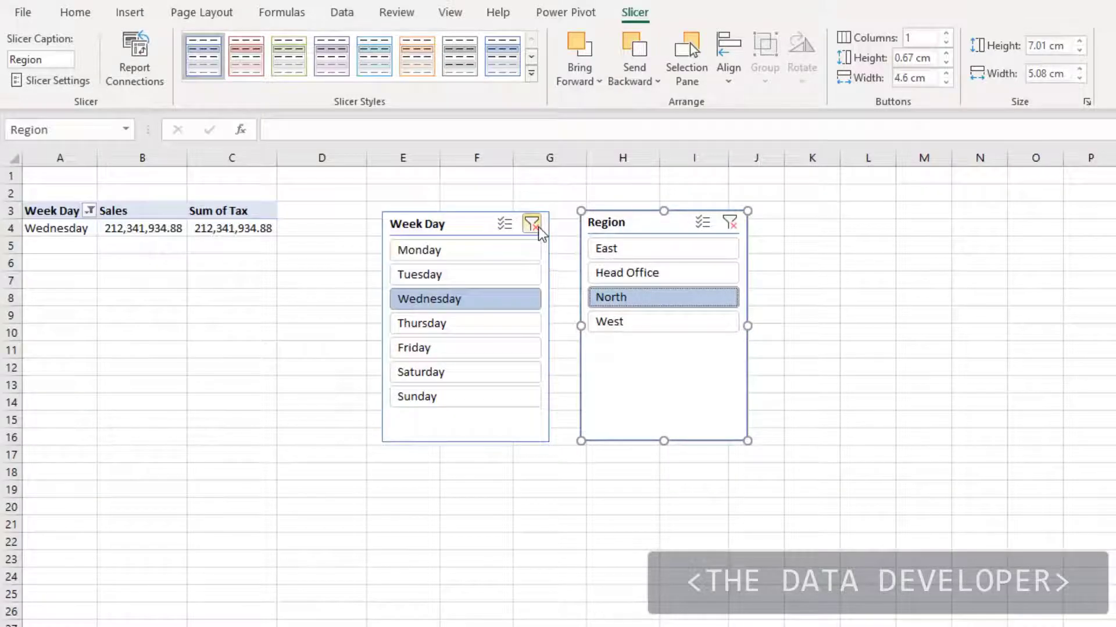
pyautogui.click(537, 226)
pyautogui.click(739, 224)
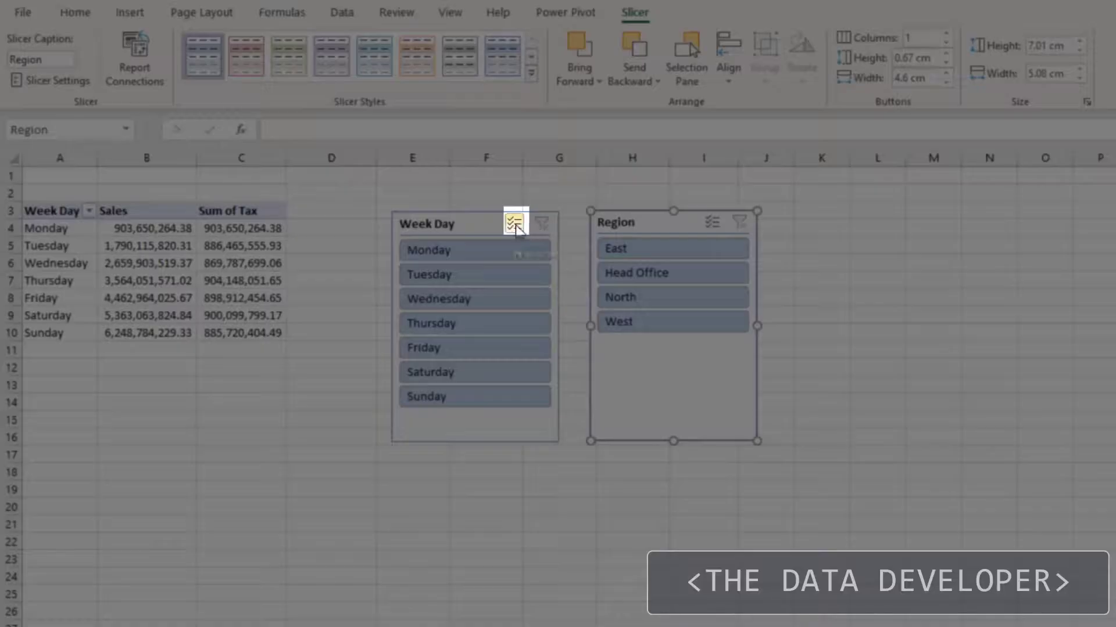
# Step: Turn on multi-select in the Week Day slicer and deselect the days one by one from Monday to Sunday
pyautogui.click(516, 225)
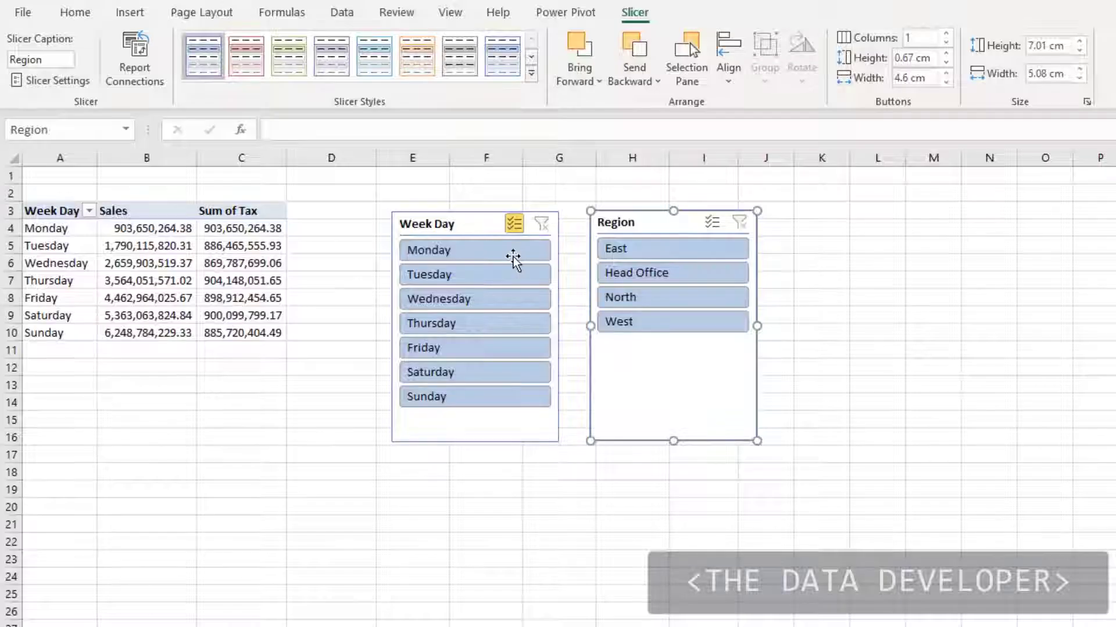
pyautogui.click(457, 252)
pyautogui.click(456, 274)
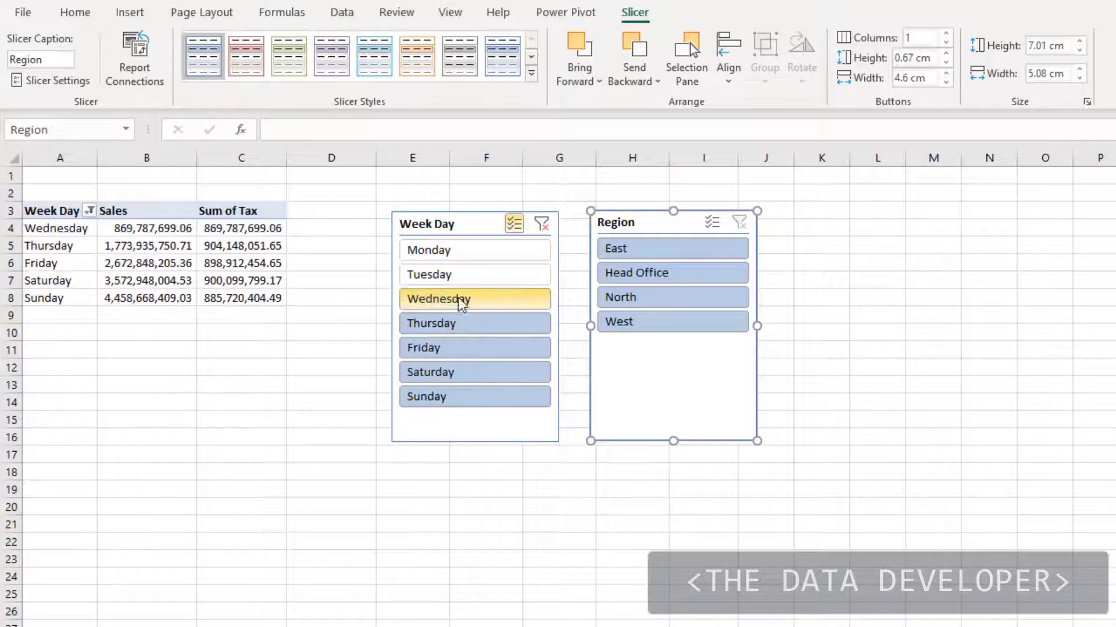
pyautogui.click(462, 301)
pyautogui.click(460, 325)
pyautogui.click(459, 348)
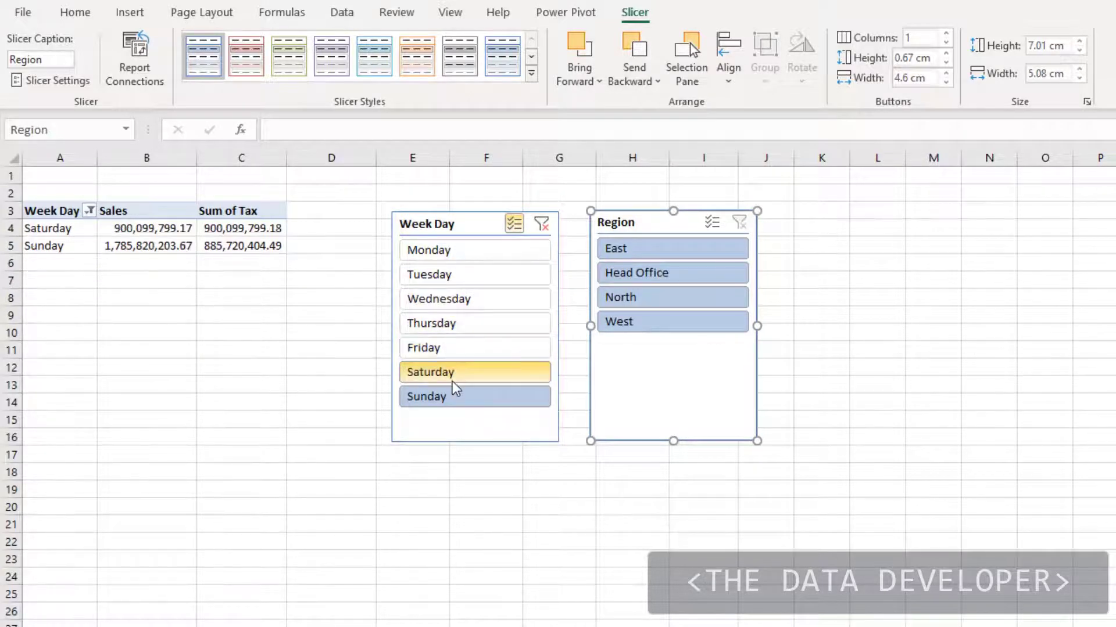
pyautogui.click(453, 377)
pyautogui.click(451, 400)
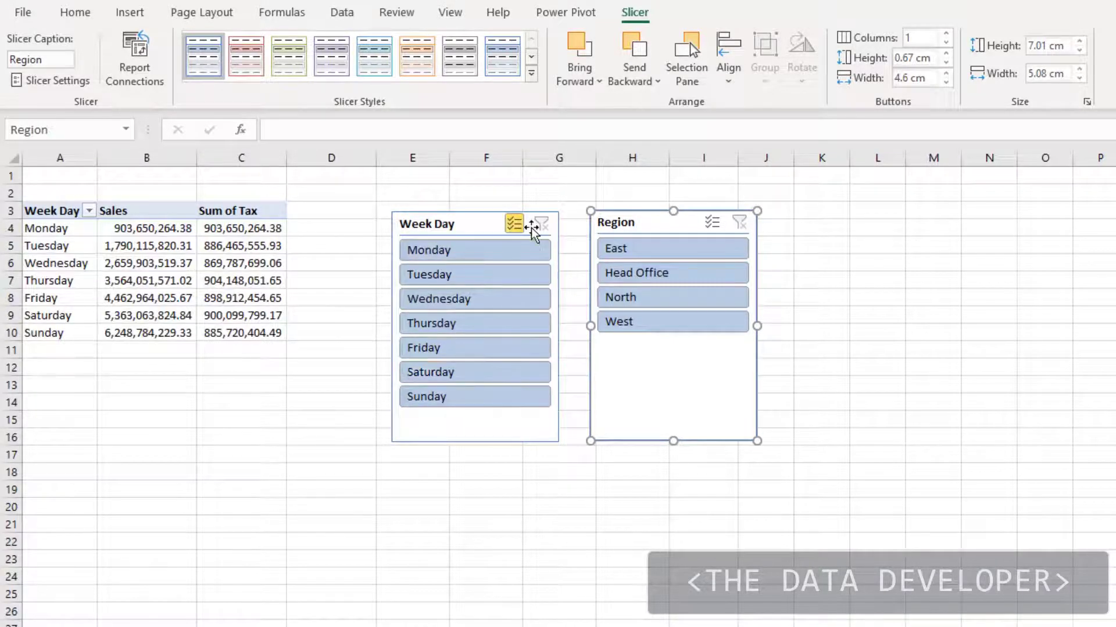
# Step: Deselect Monday through Thursday in the Week Day slicer so that only Friday, Saturday and Sunday stay selected
pyautogui.click(455, 251)
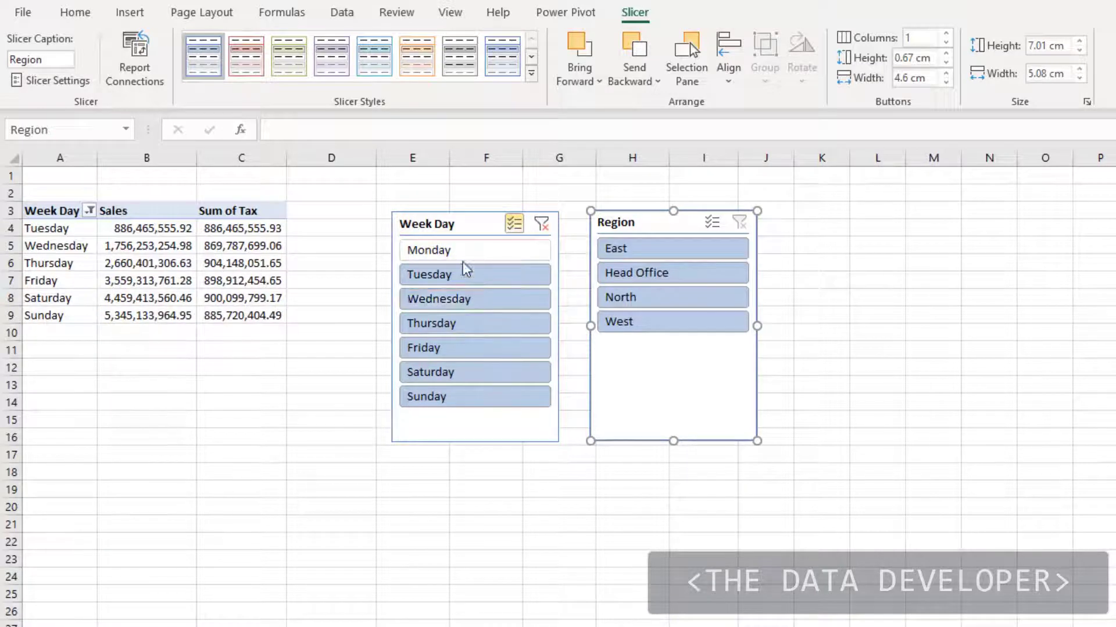
pyautogui.click(465, 272)
pyautogui.click(462, 297)
pyautogui.click(462, 323)
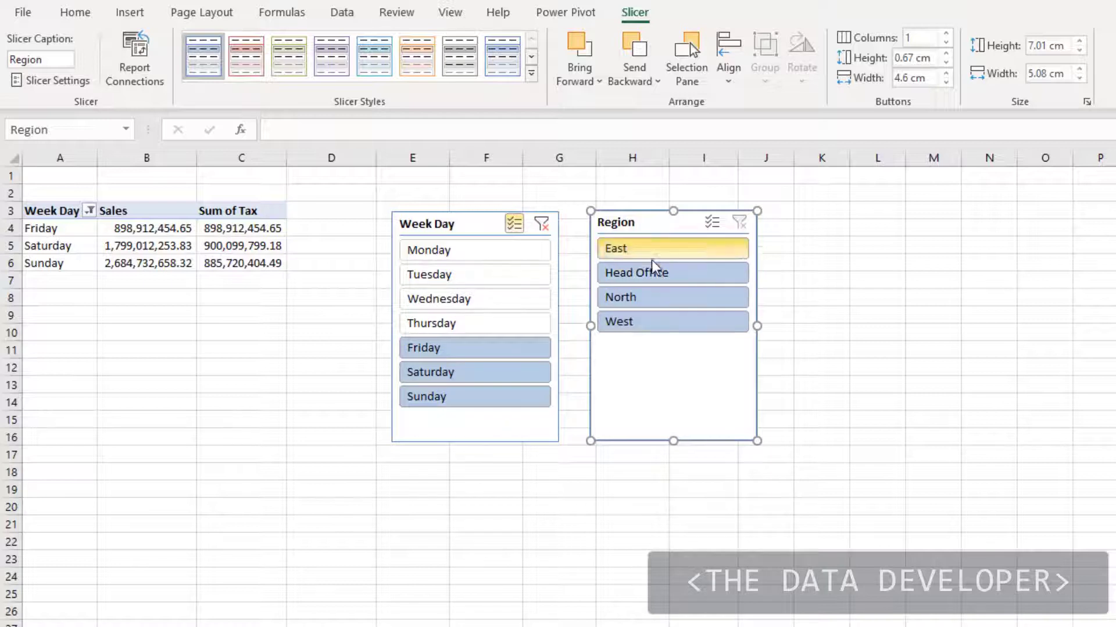
# Step: Filter the Region slicer to Head Office, switch it to North, and use multi-select to add Head Office
pyautogui.click(639, 280)
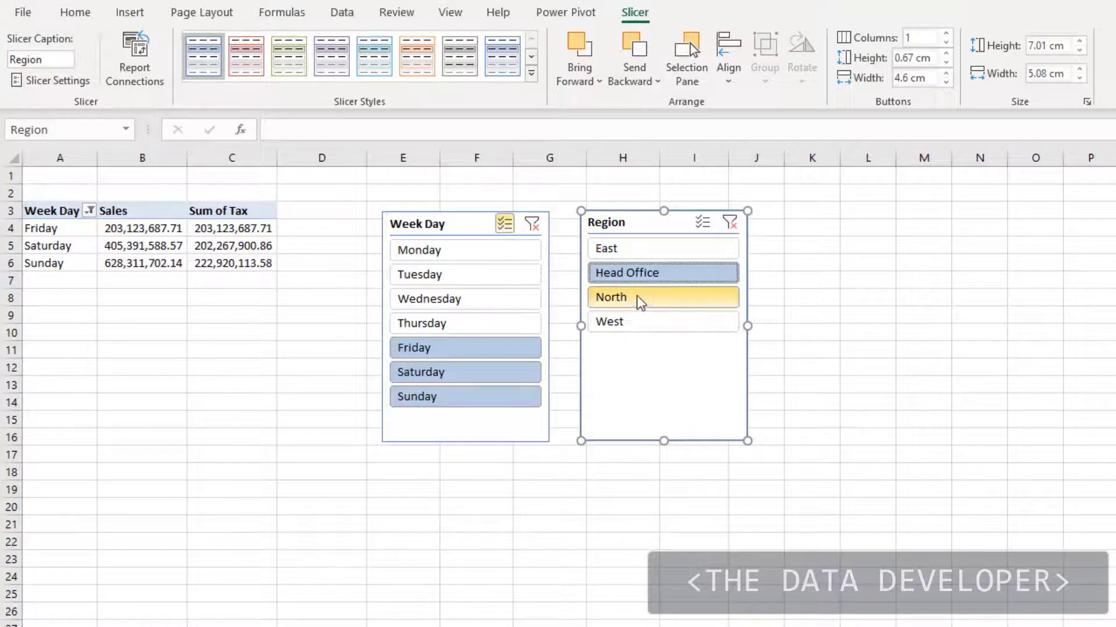
pyautogui.click(639, 297)
pyautogui.click(702, 222)
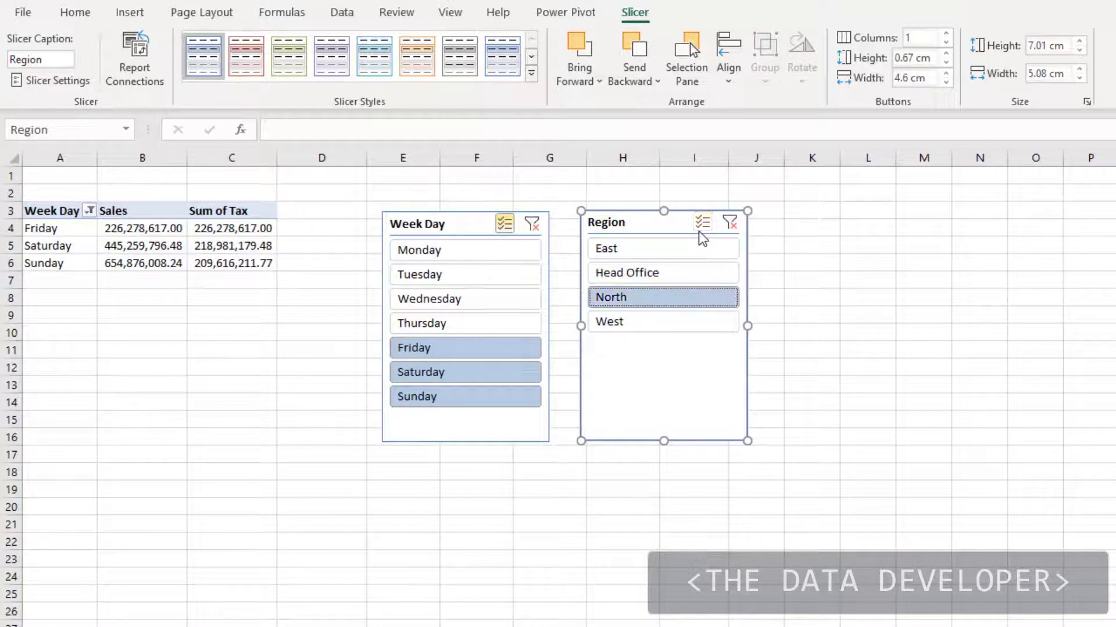
pyautogui.click(644, 280)
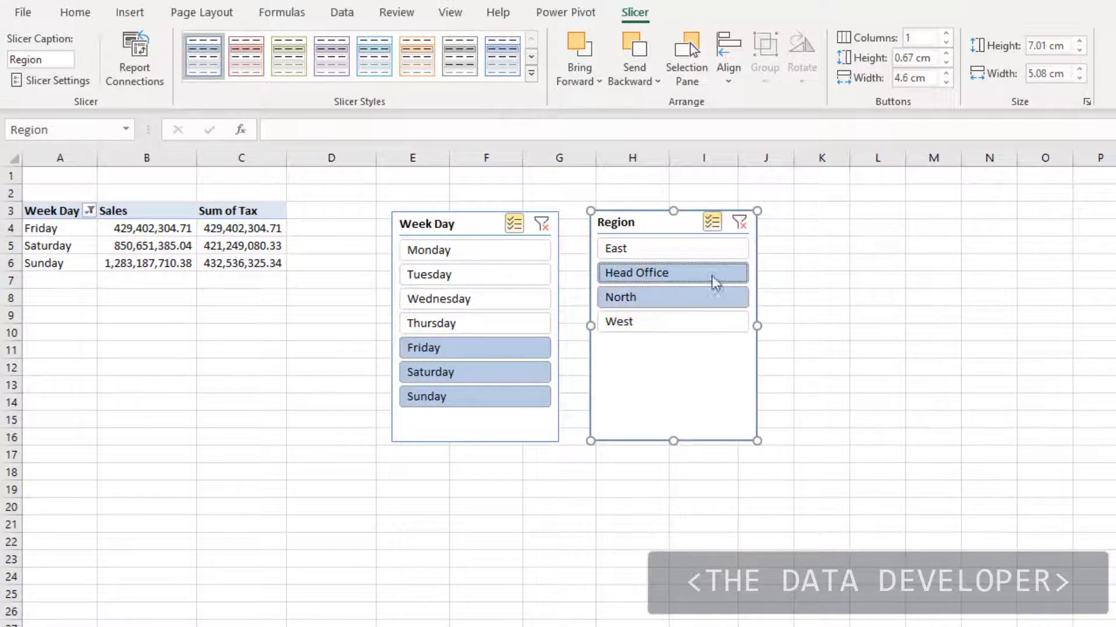
# Step: Clear the filters of both slicers and delete the Region and Week Day slicers from the sheet
pyautogui.click(739, 222)
pyautogui.click(541, 224)
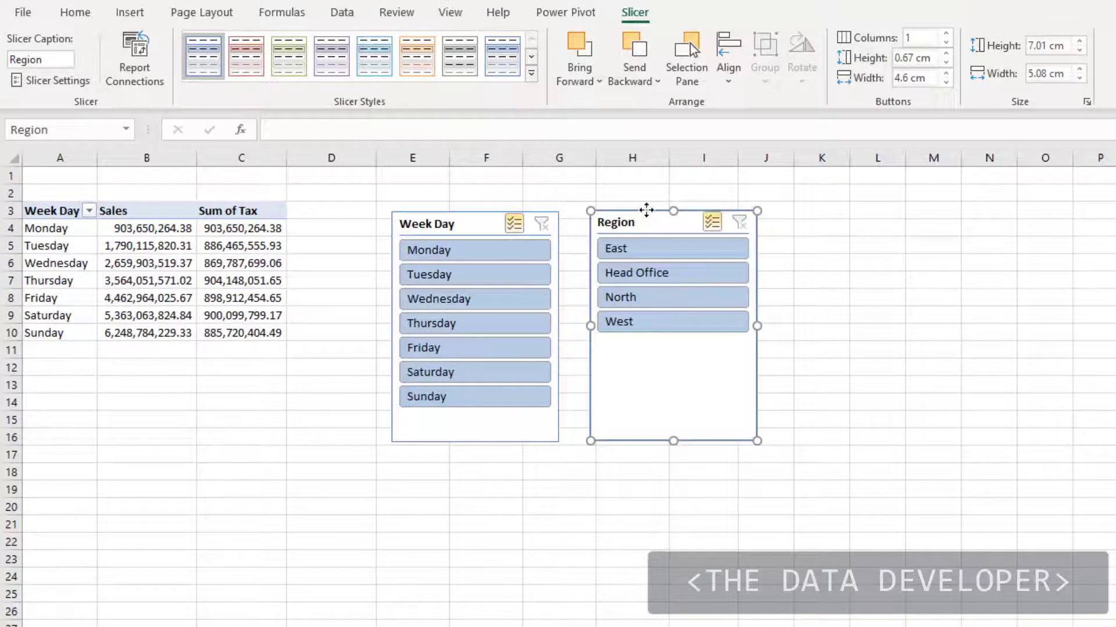
pyautogui.moveTo(646, 210); pyautogui.dragTo(668, 215)
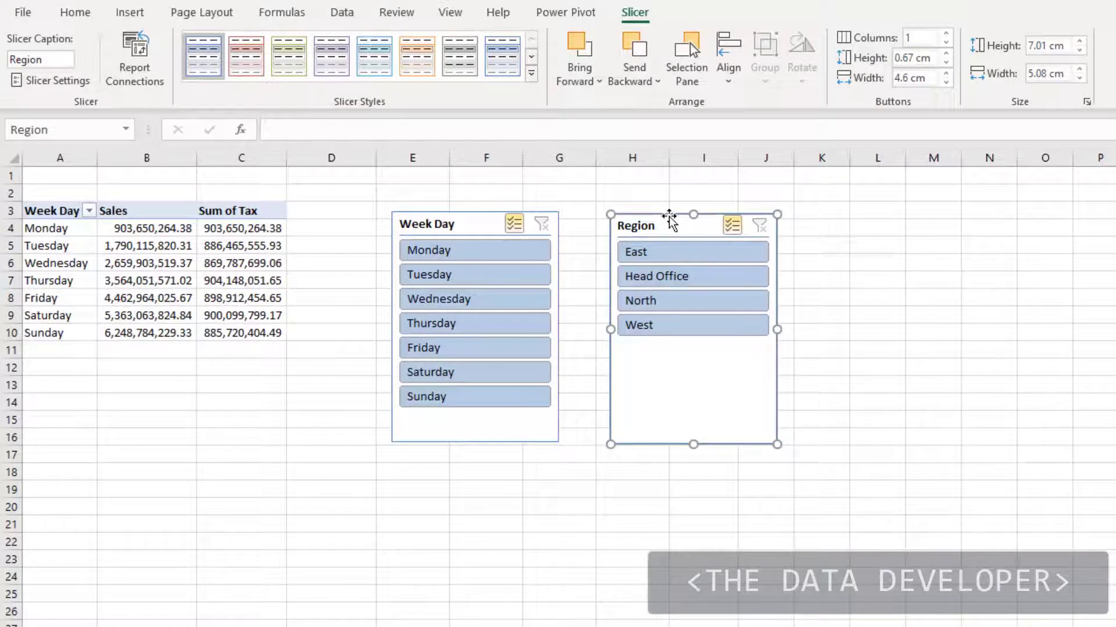
pyautogui.press('Delete')
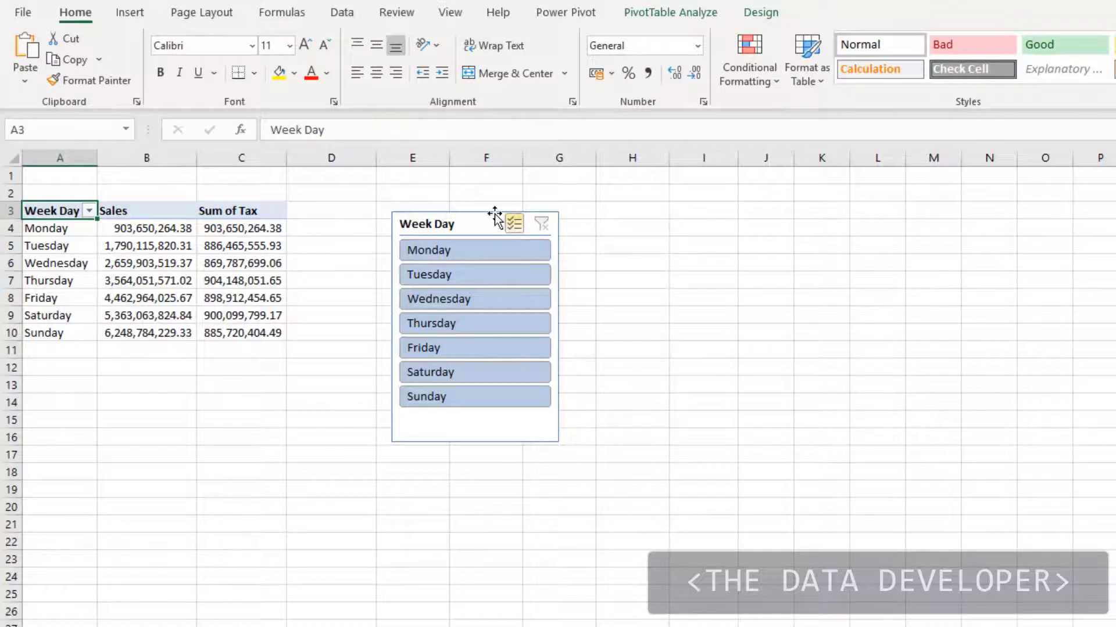
pyautogui.click(494, 213)
pyautogui.press('Delete')
# Step: Insert a timeline on the Date field for the PivotTable
pyautogui.click(187, 281)
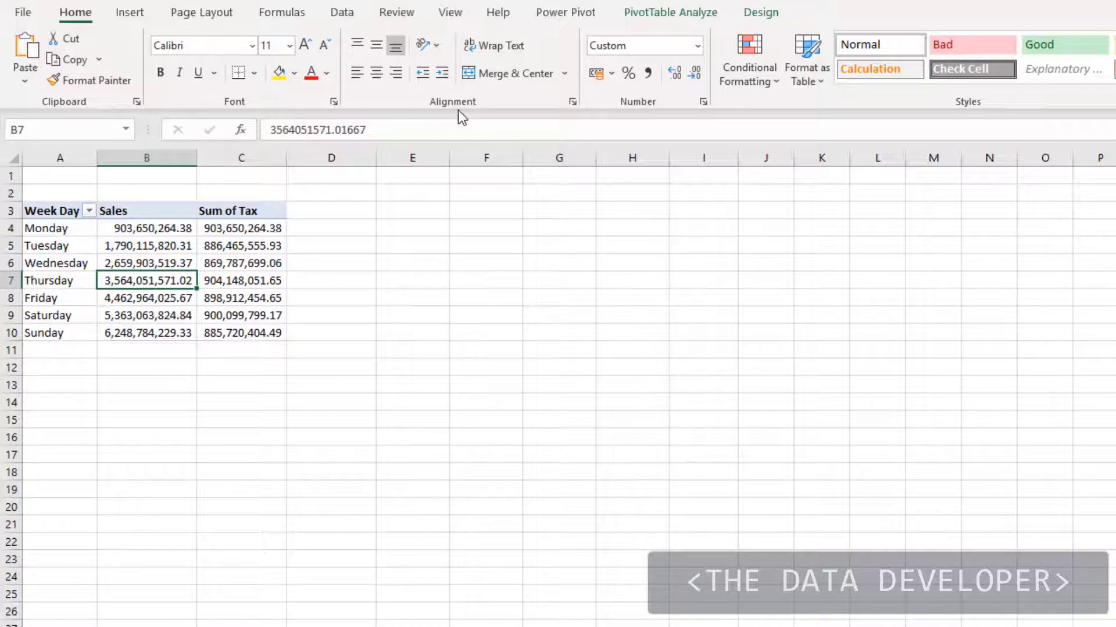
pyautogui.click(711, 14)
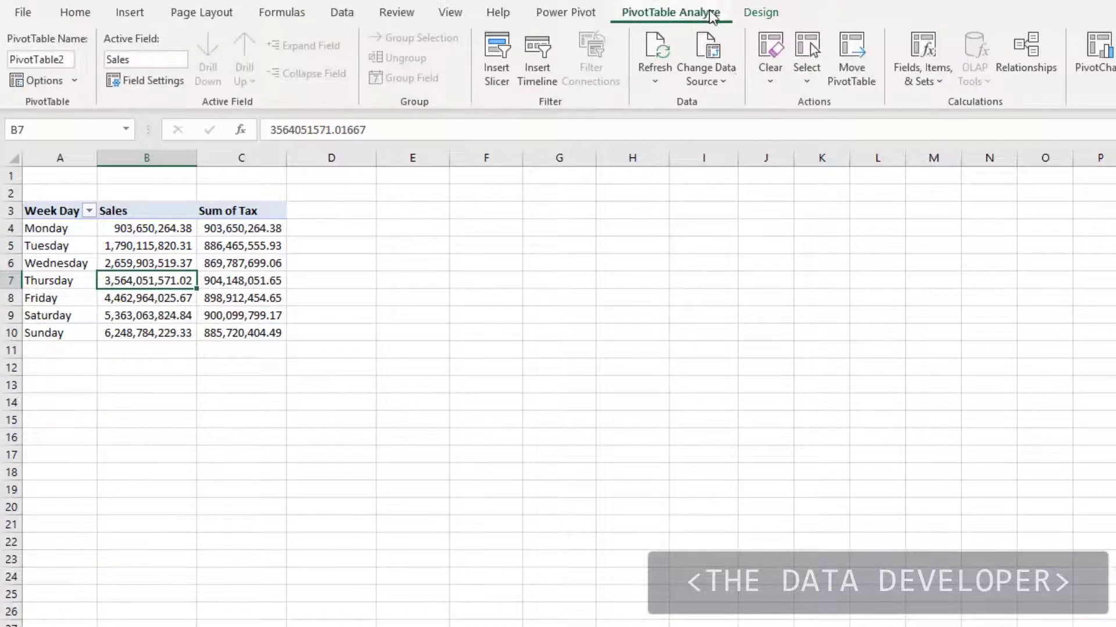
pyautogui.click(543, 68)
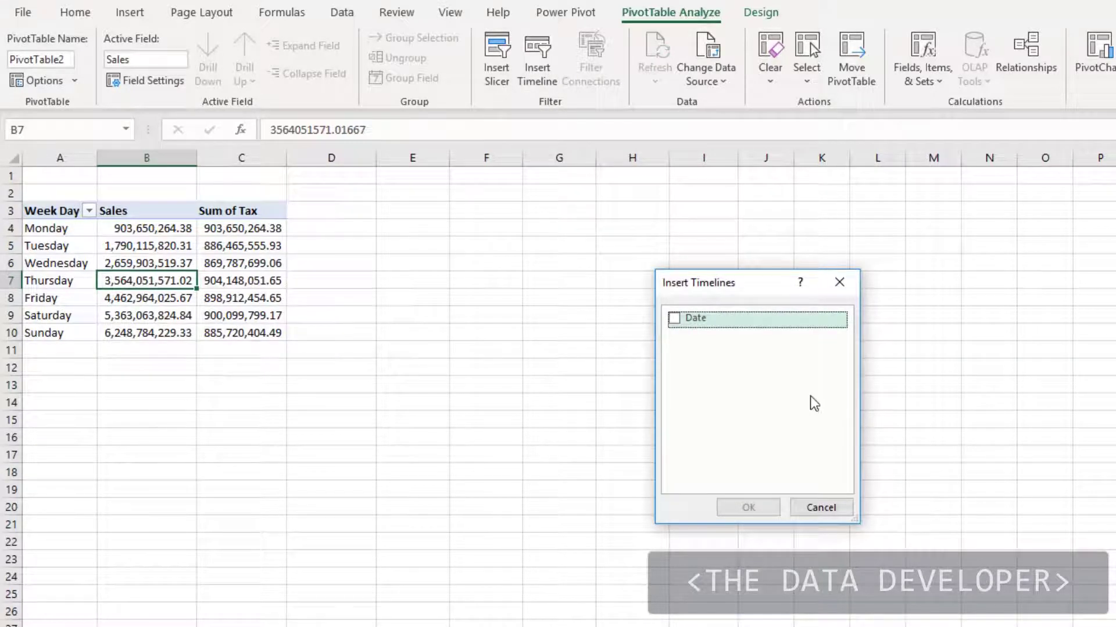
pyautogui.click(674, 318)
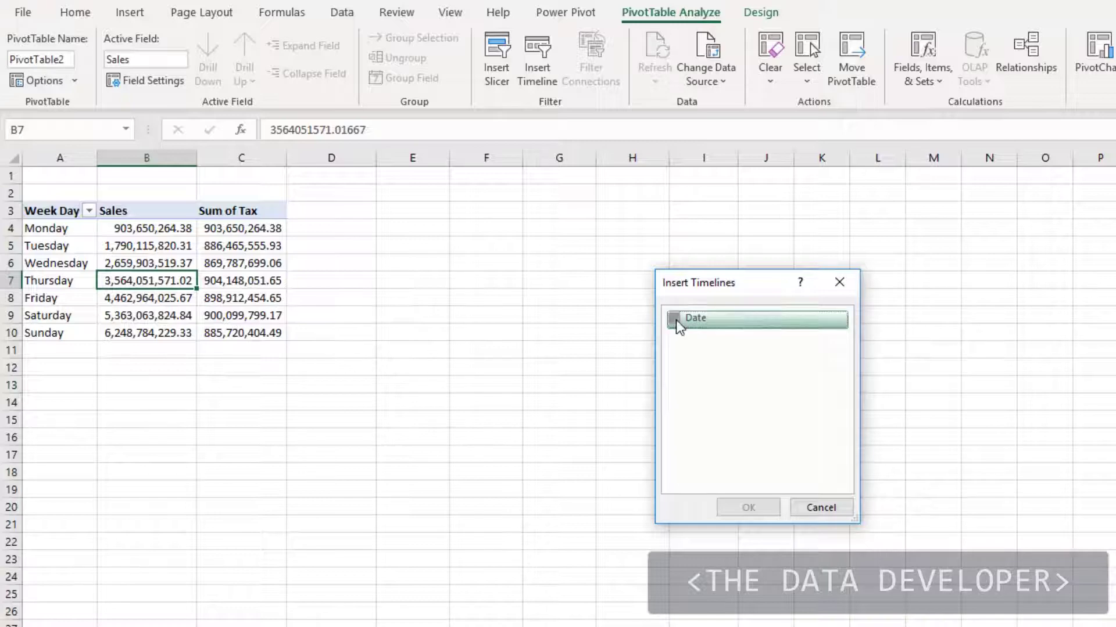
pyautogui.click(748, 508)
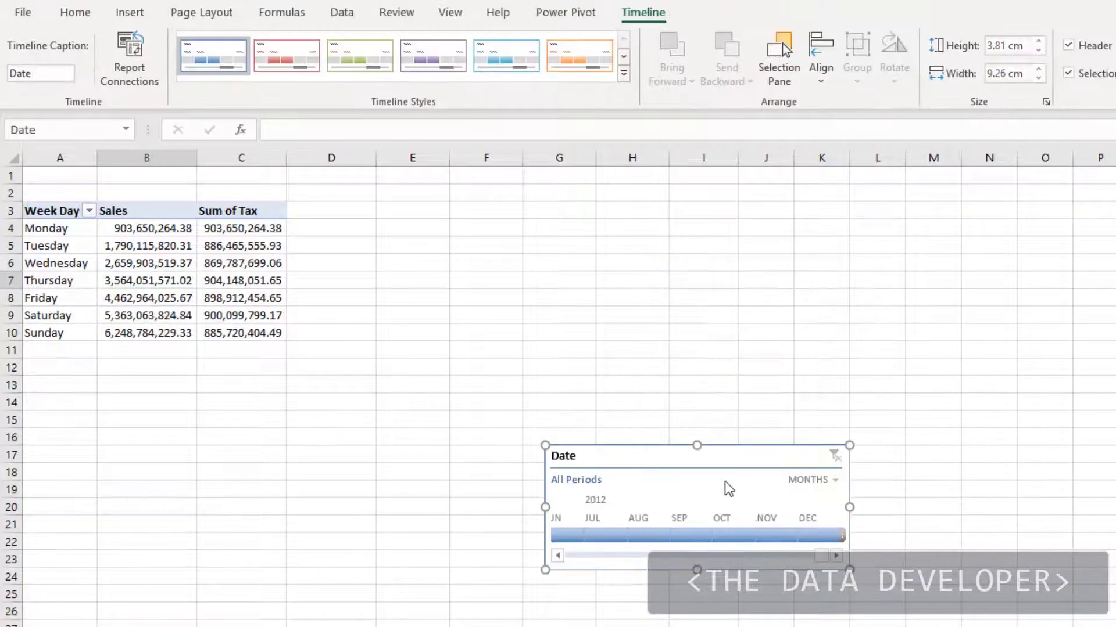
# Step: Move the Date timeline up beside the PivotTable, widen it to about 19.4 cm, and switch its time level to years
pyautogui.moveTo(725, 458); pyautogui.dragTo(666, 298)
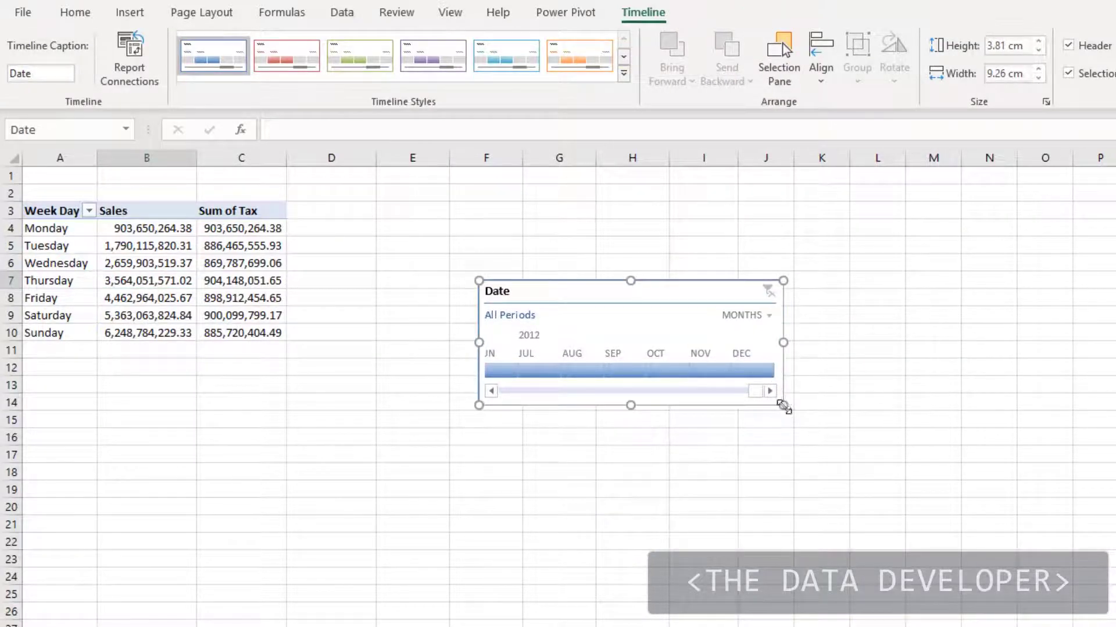
pyautogui.moveTo(786, 407); pyautogui.dragTo(986, 410)
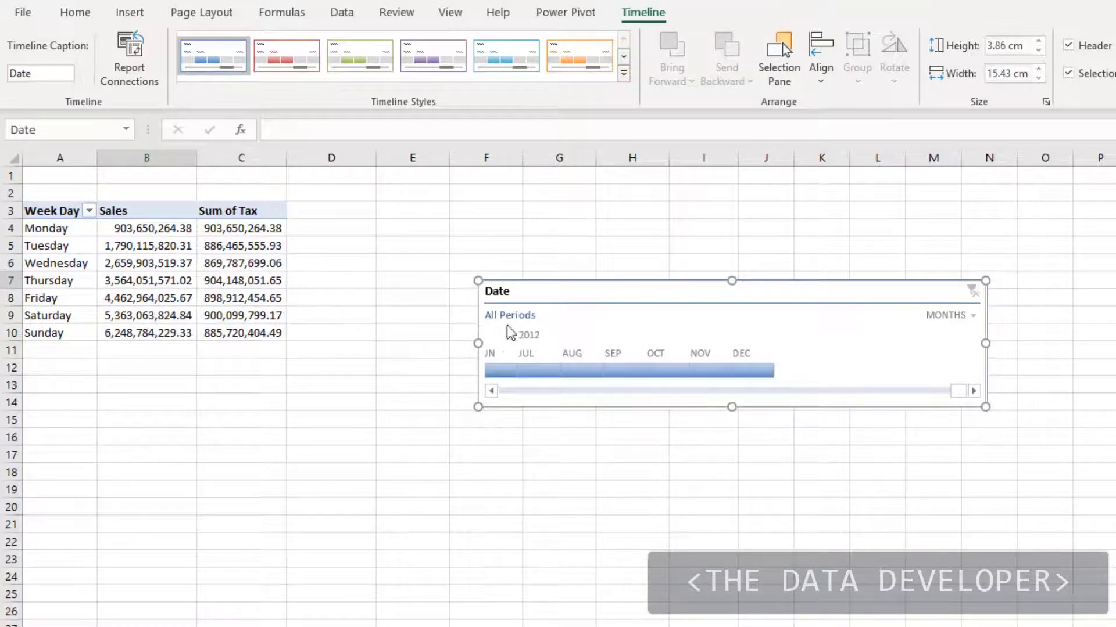
pyautogui.click(979, 319)
pyautogui.click(978, 337)
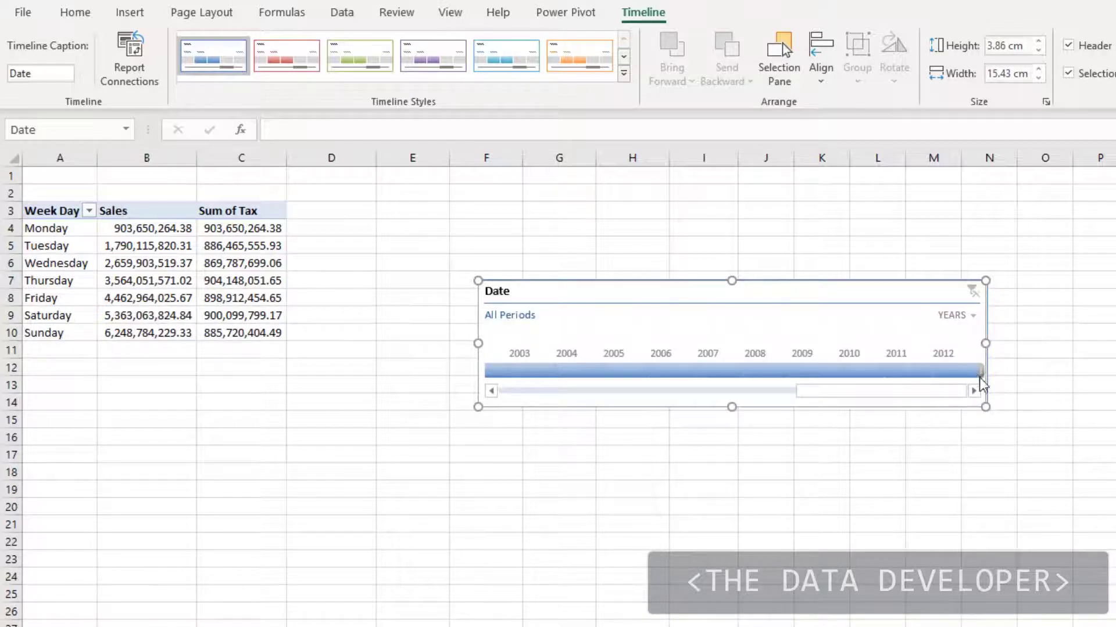
pyautogui.moveTo(985, 407); pyautogui.dragTo(1112, 409)
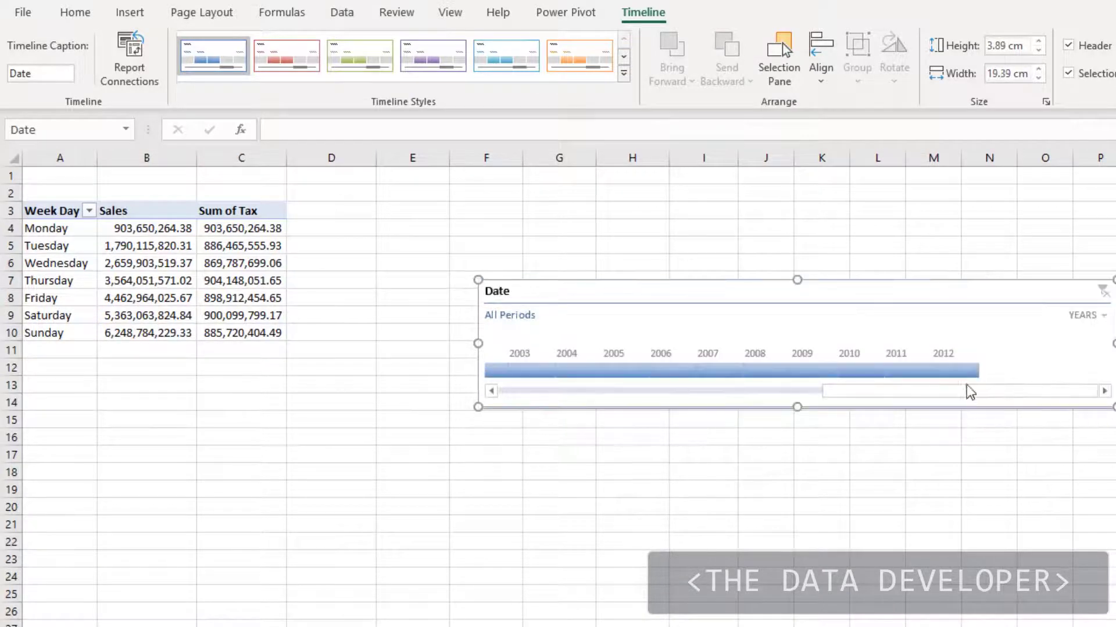
# Step: Filter the timeline to 2006–2010, then clear that filter and delete the timeline
pyautogui.moveTo(670, 374); pyautogui.dragTo(879, 372)
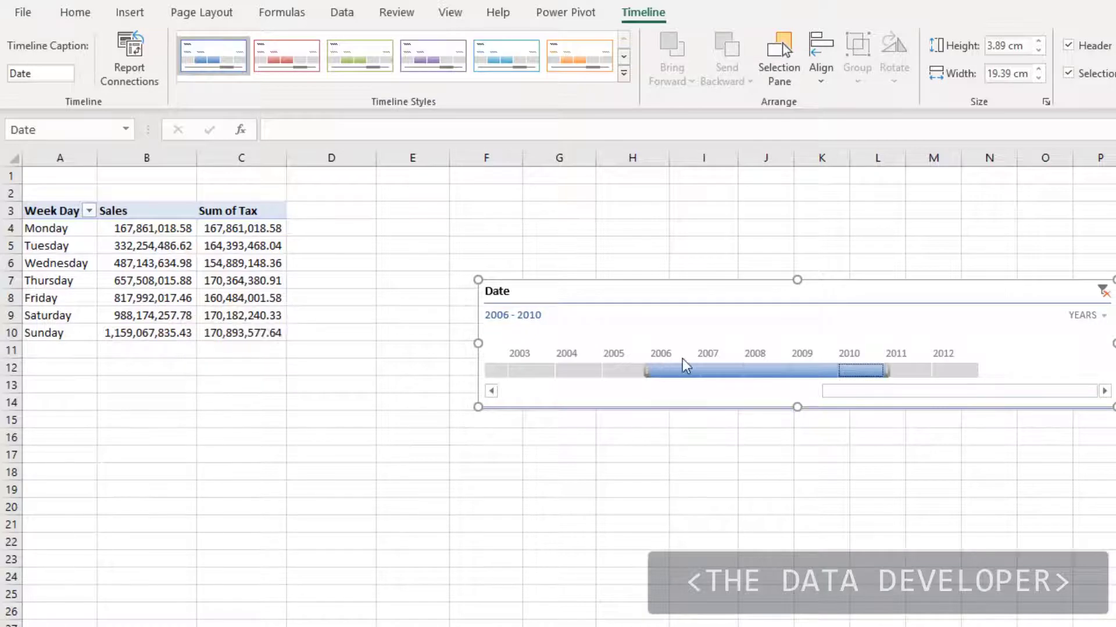
pyautogui.click(1103, 292)
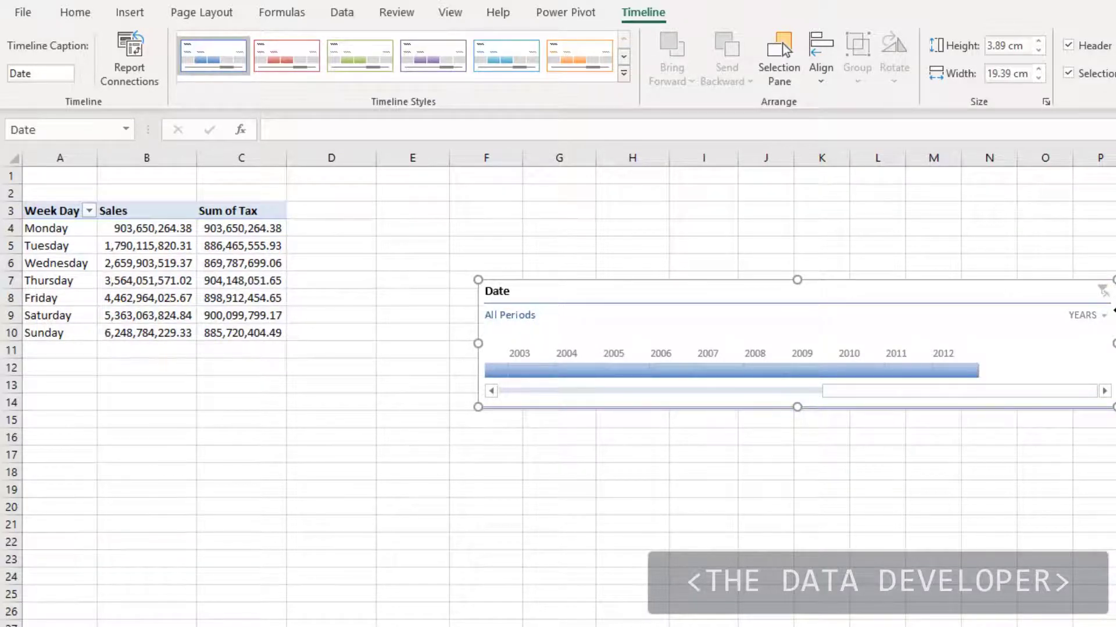
pyautogui.press('Delete')
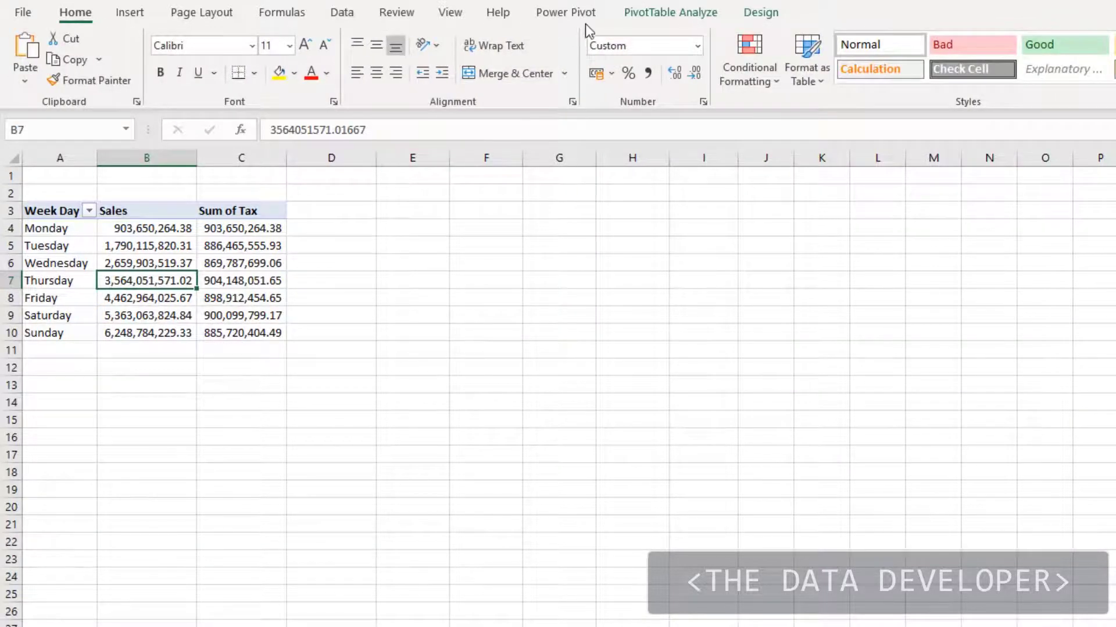
# Step: Add Region below Week Day in the PivotTable rows and turn on repeated item labels for the Week Day field
pyautogui.click(644, 19)
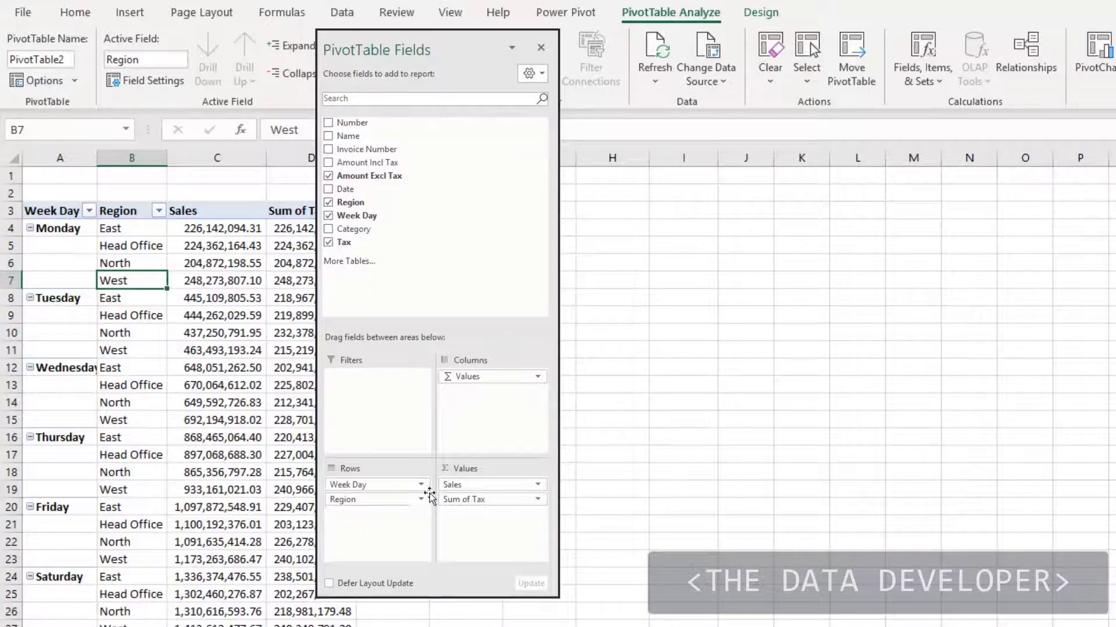
pyautogui.click(349, 485)
pyautogui.click(355, 459)
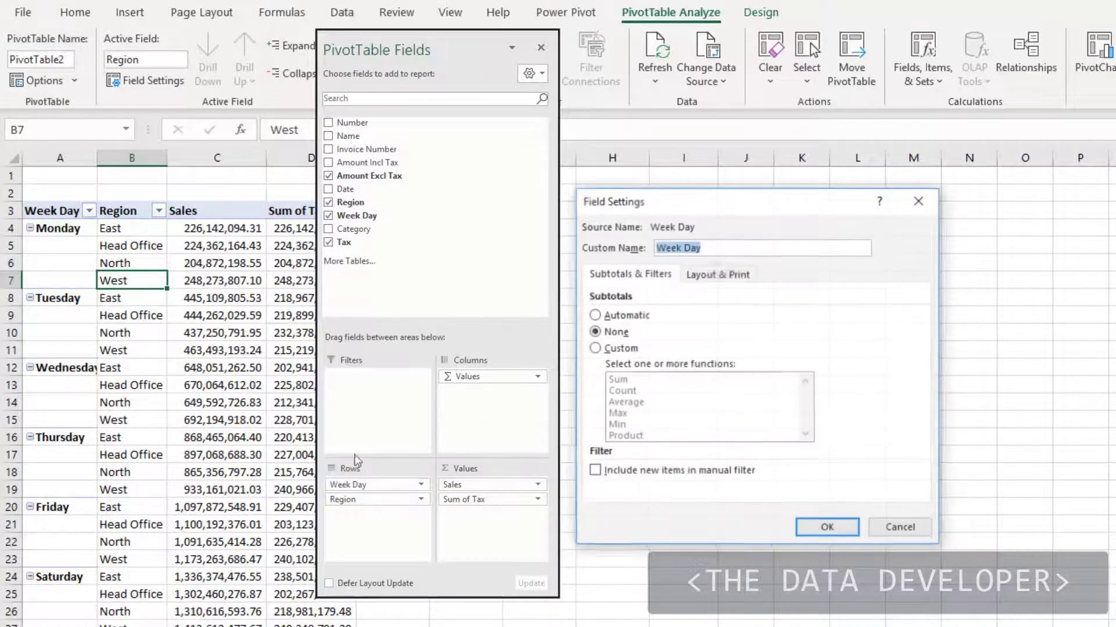
pyautogui.click(697, 276)
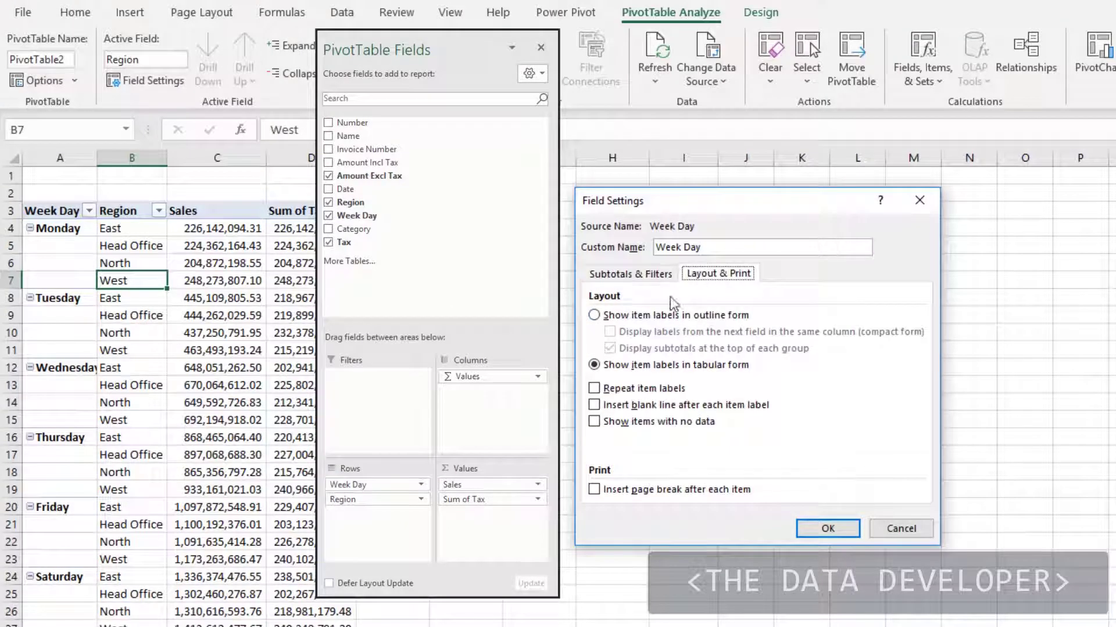
pyautogui.click(594, 388)
pyautogui.click(827, 529)
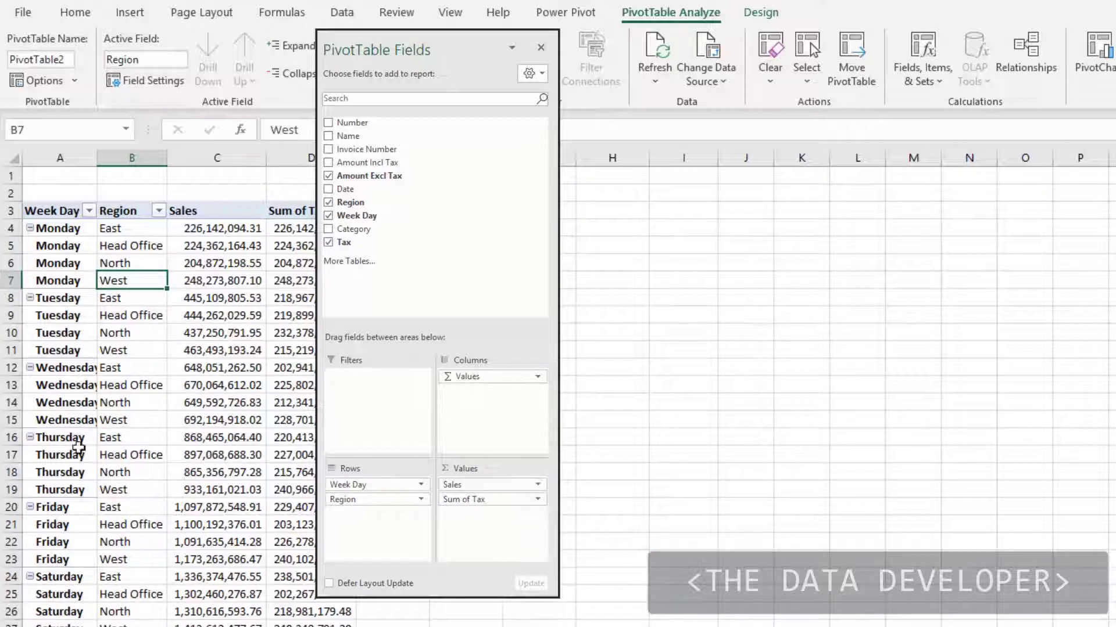
# Step: Autofit column A to the width of the weekday labels
pyautogui.click(68, 420)
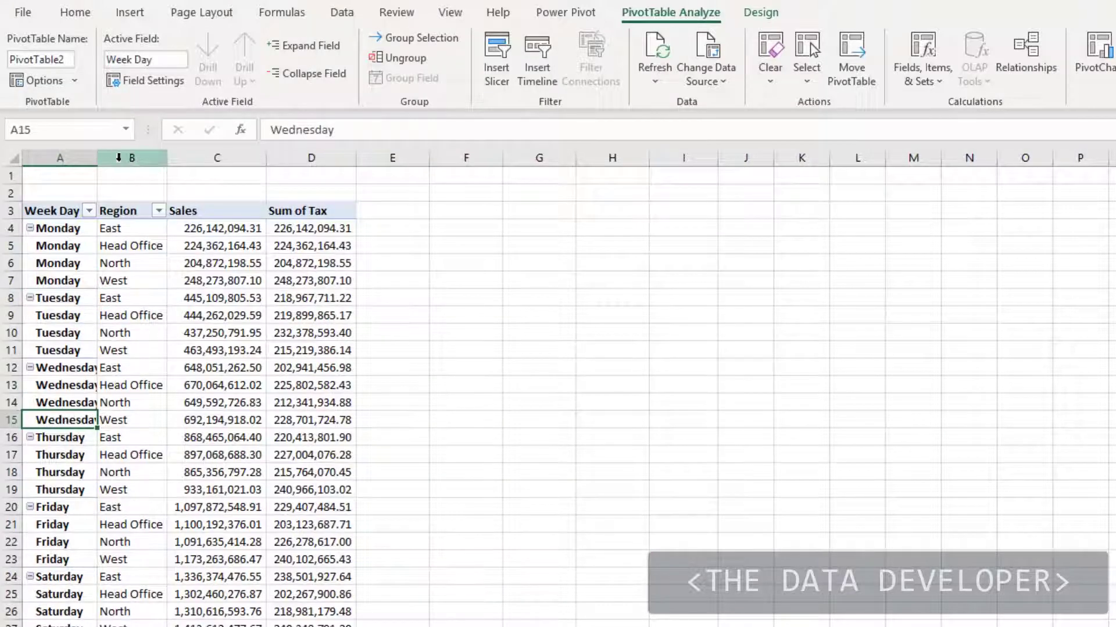
pyautogui.doubleClick(97, 157)
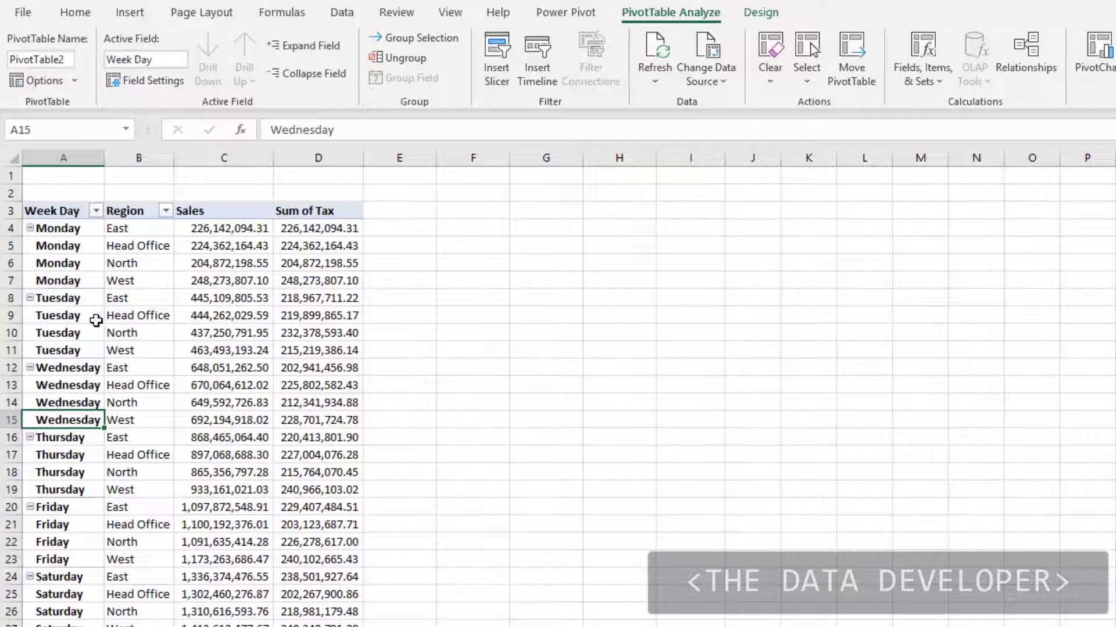
# Step: Collapse and expand the Monday group, and toggle the PivotTable's +/- buttons off and on
pyautogui.click(29, 229)
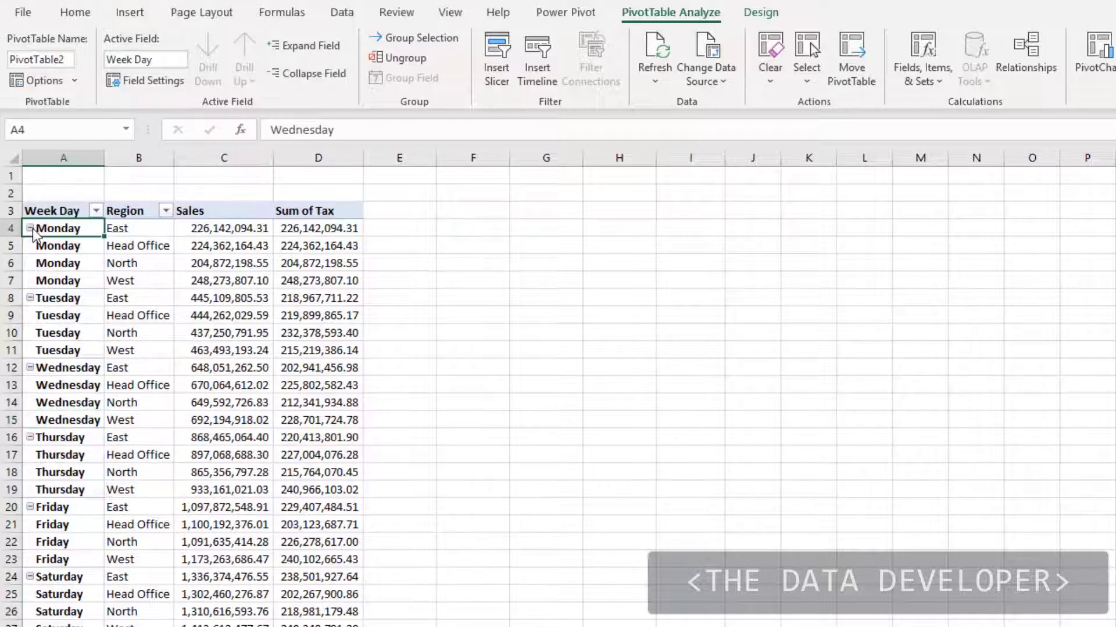
pyautogui.click(29, 228)
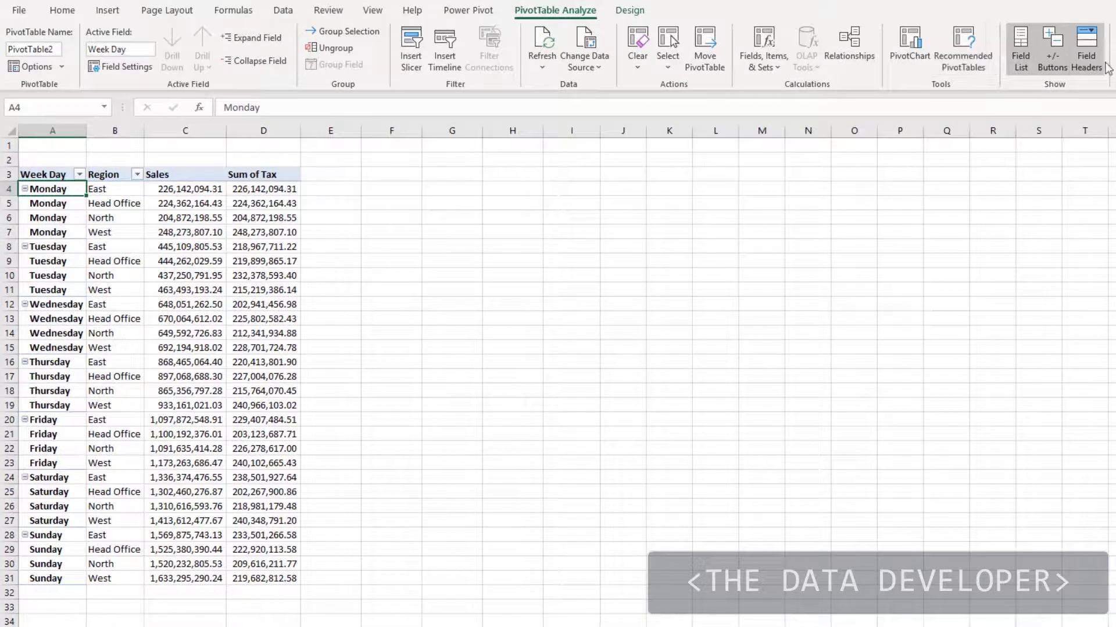
pyautogui.click(1052, 60)
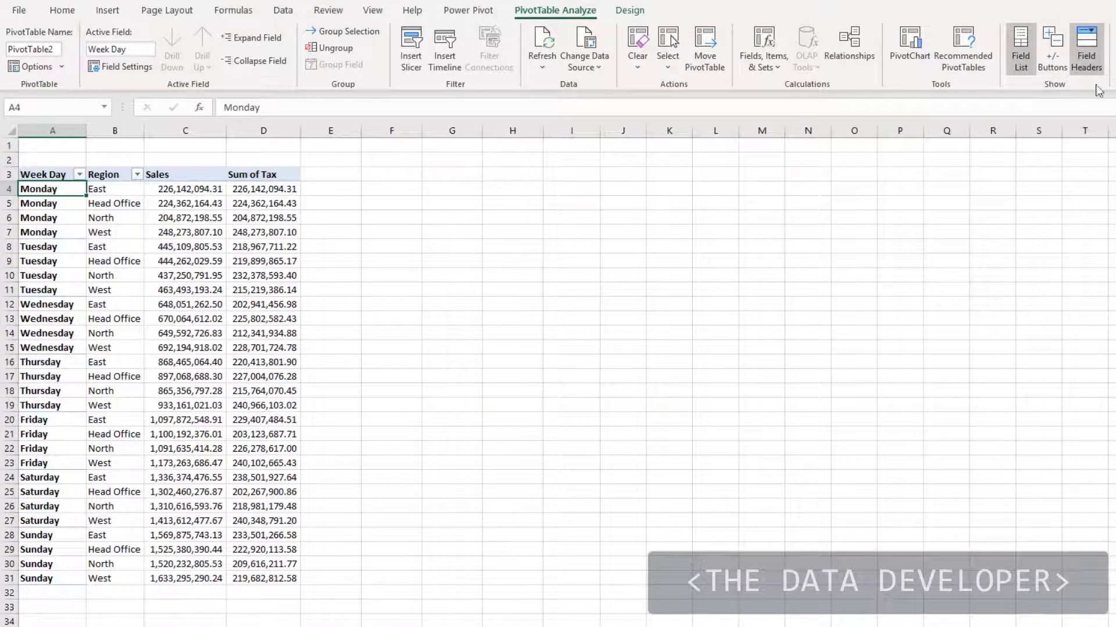
pyautogui.click(1058, 54)
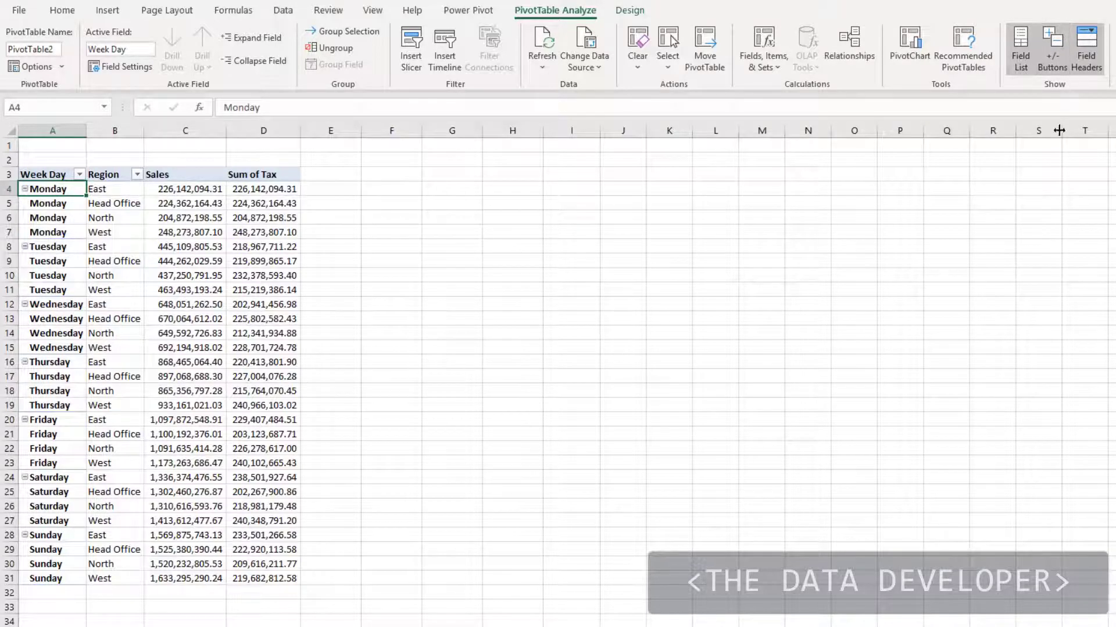
# Step: Hide the PivotTable field list and bring it back from a cell in the Sales column
pyautogui.click(448, 234)
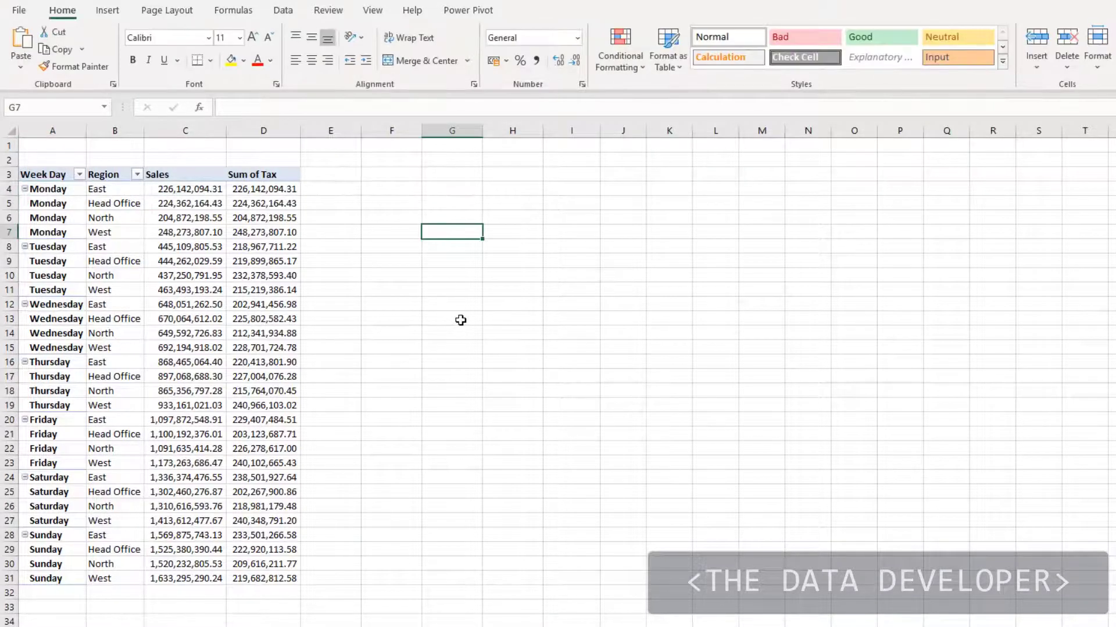
pyautogui.click(139, 276)
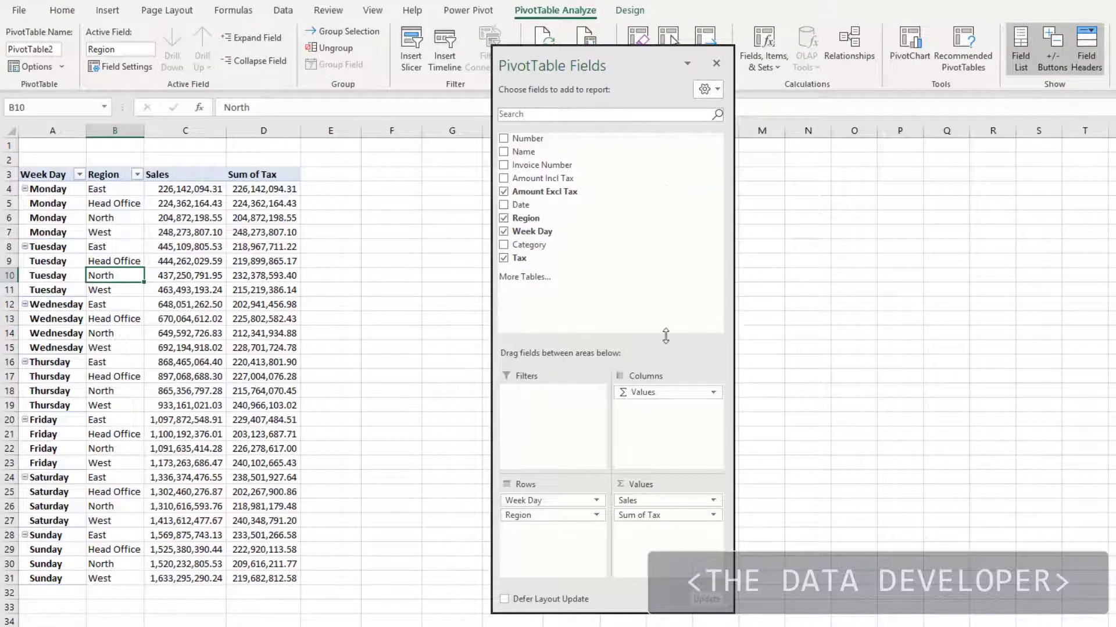
pyautogui.click(1019, 60)
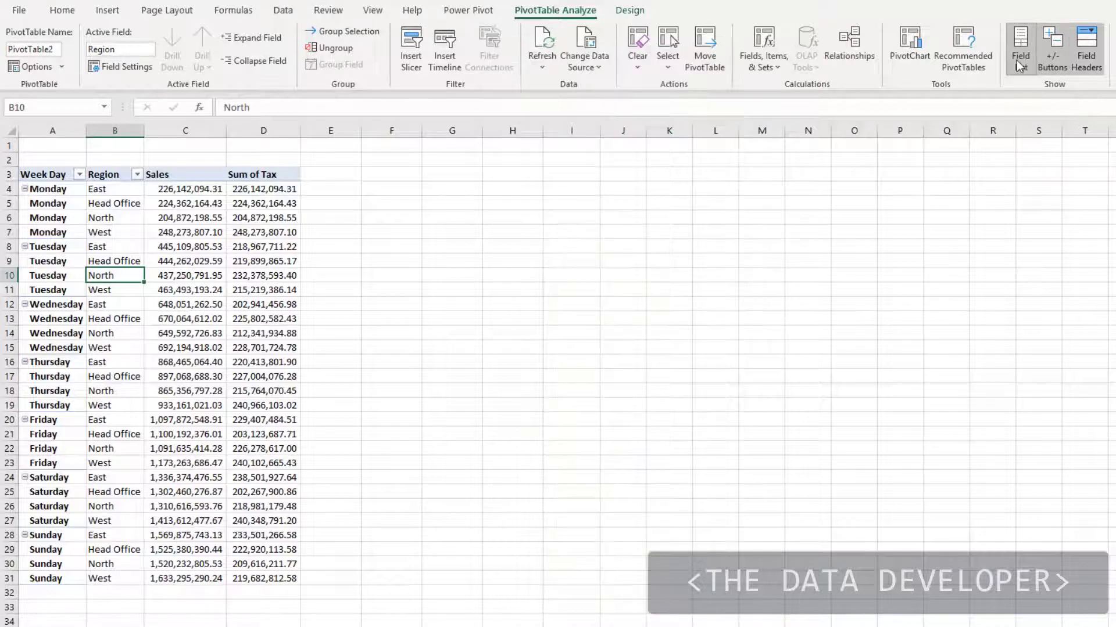
pyautogui.click(947, 231)
pyautogui.click(369, 391)
pyautogui.click(257, 320)
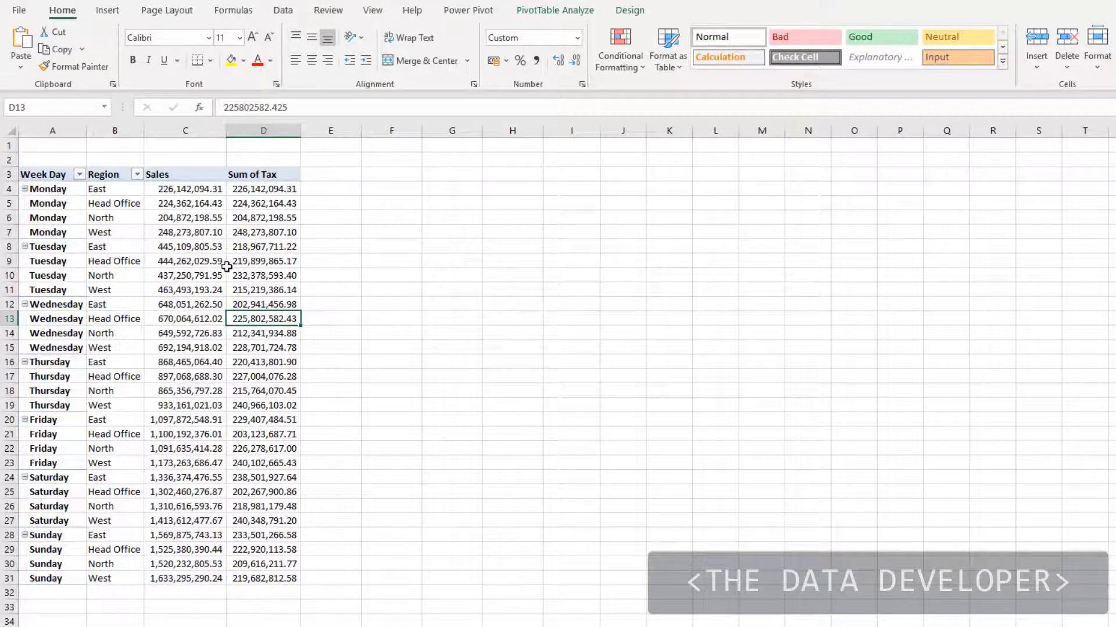
pyautogui.moveTo(225, 266); pyautogui.dragTo(250, 265)
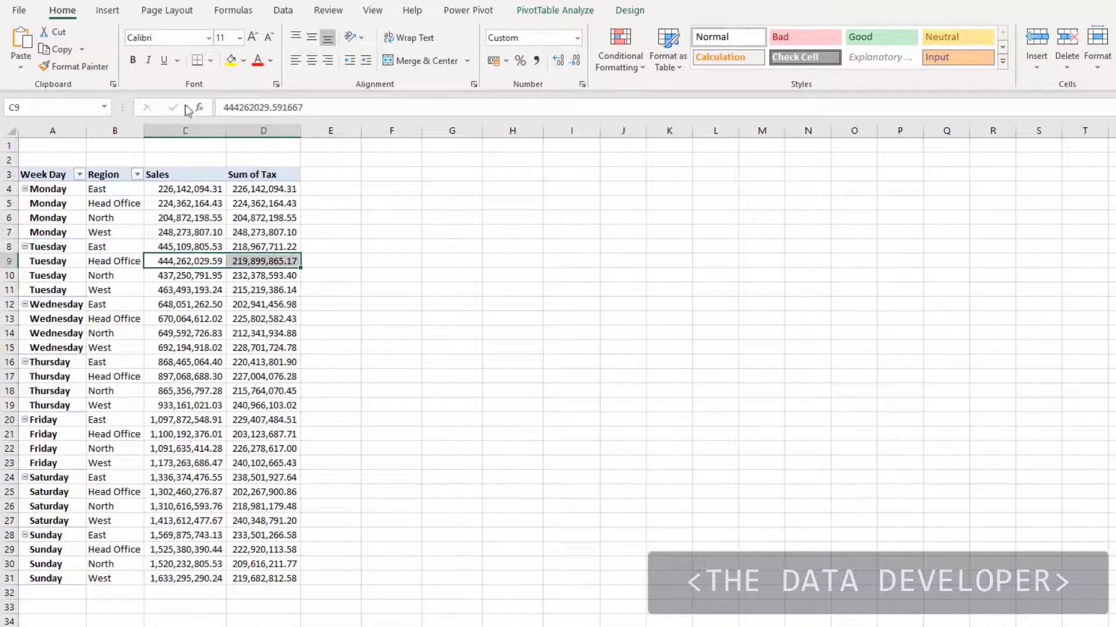
pyautogui.rightClick(181, 266)
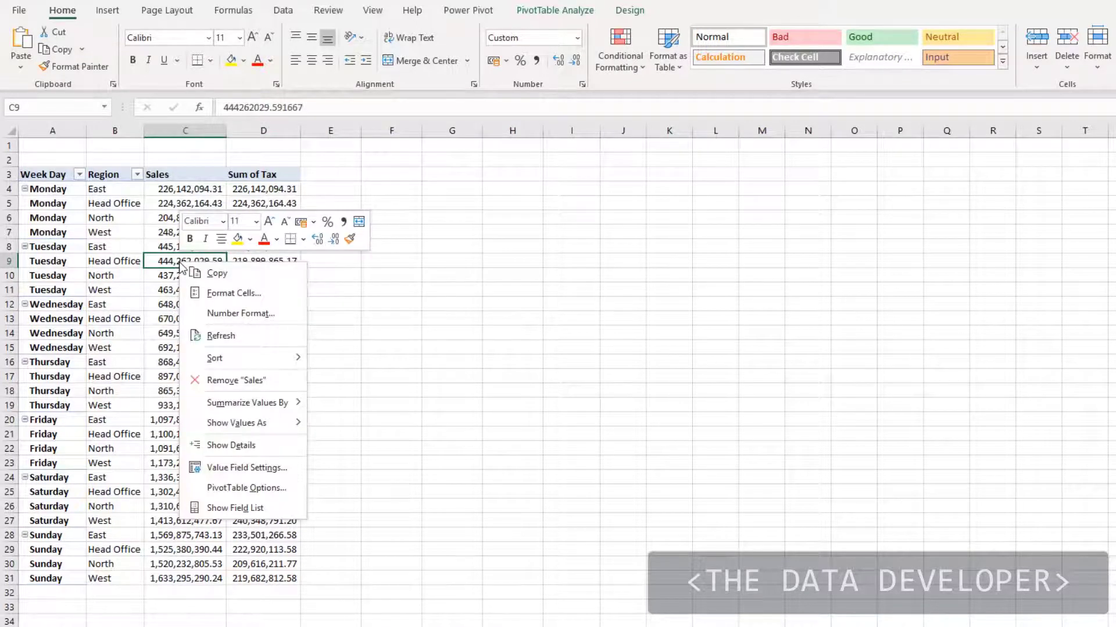
pyautogui.click(257, 509)
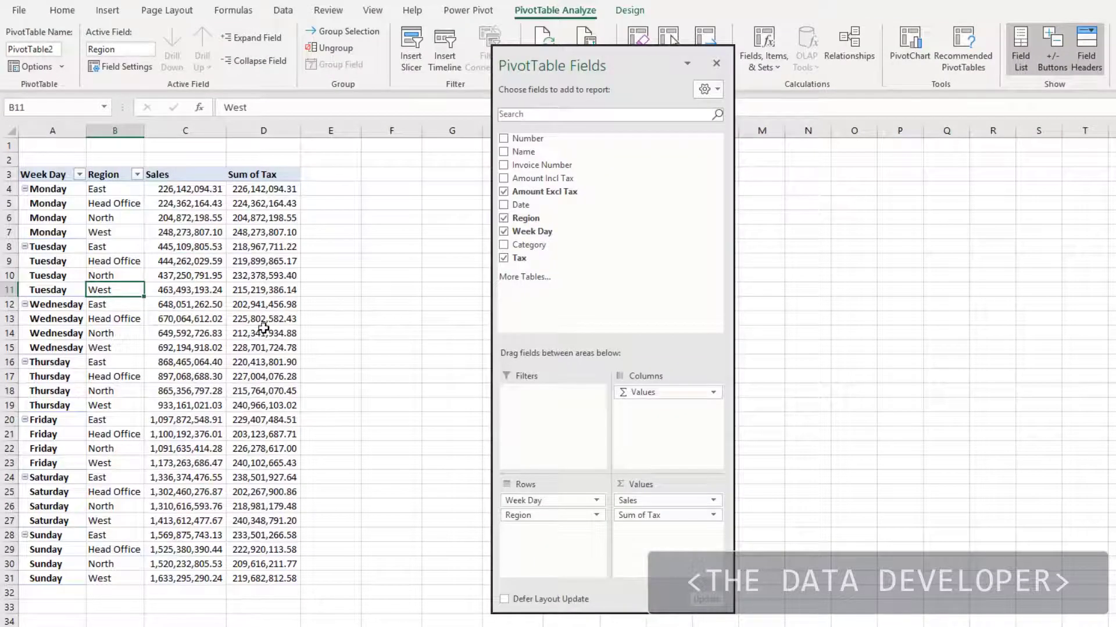
# Step: Hide and show the PivotTable's field headers twice, leaving them displayed
pyautogui.click(373, 337)
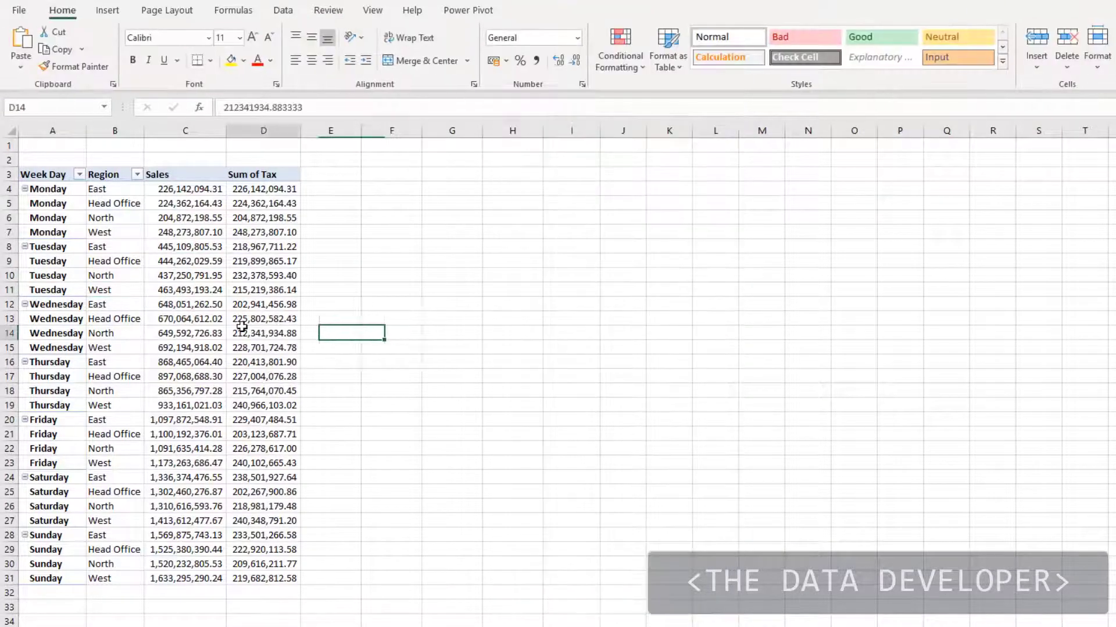
pyautogui.click(247, 334)
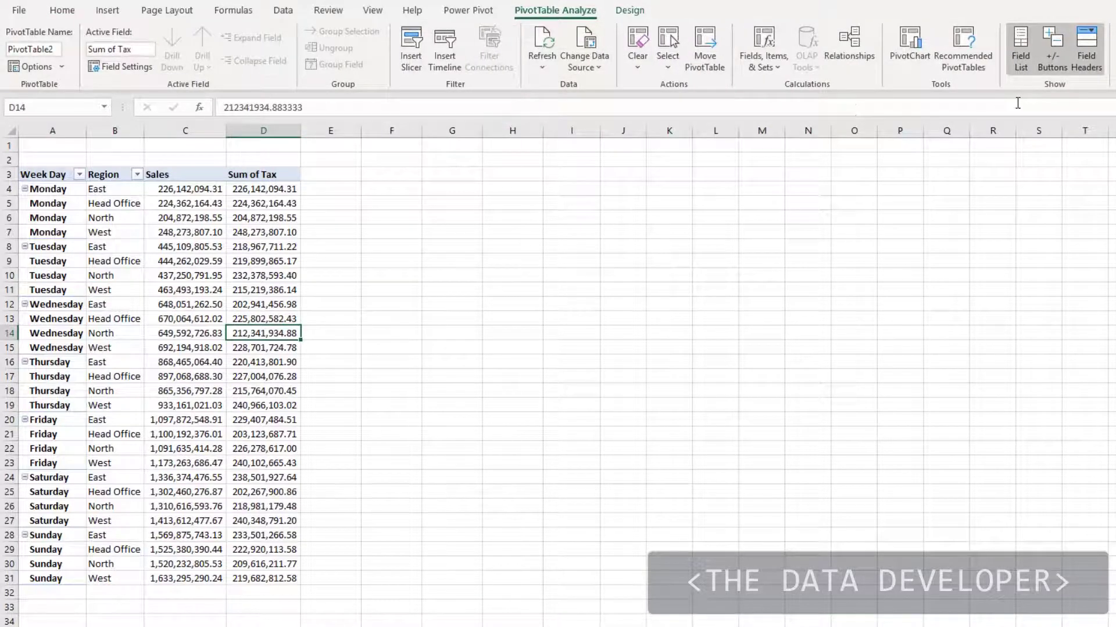
pyautogui.click(1086, 61)
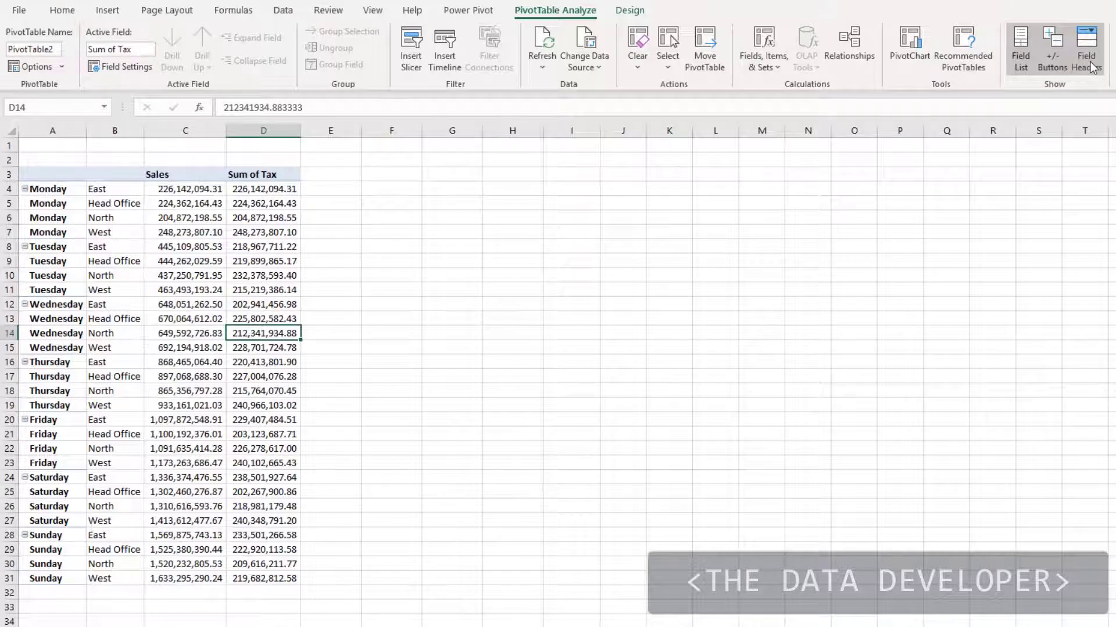
pyautogui.click(1092, 68)
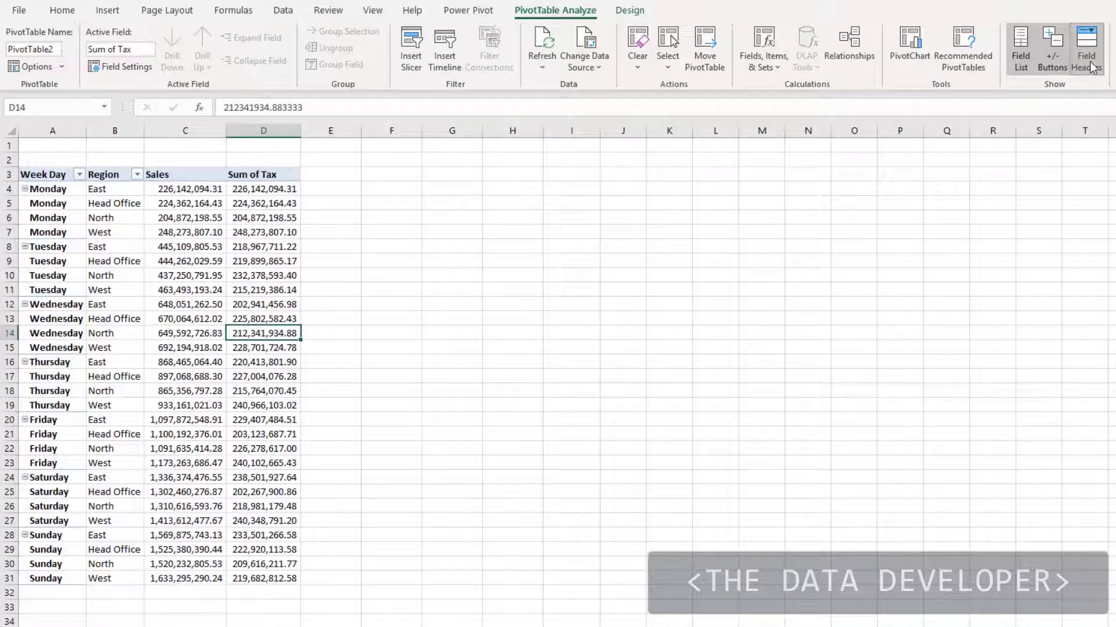
pyautogui.click(1092, 68)
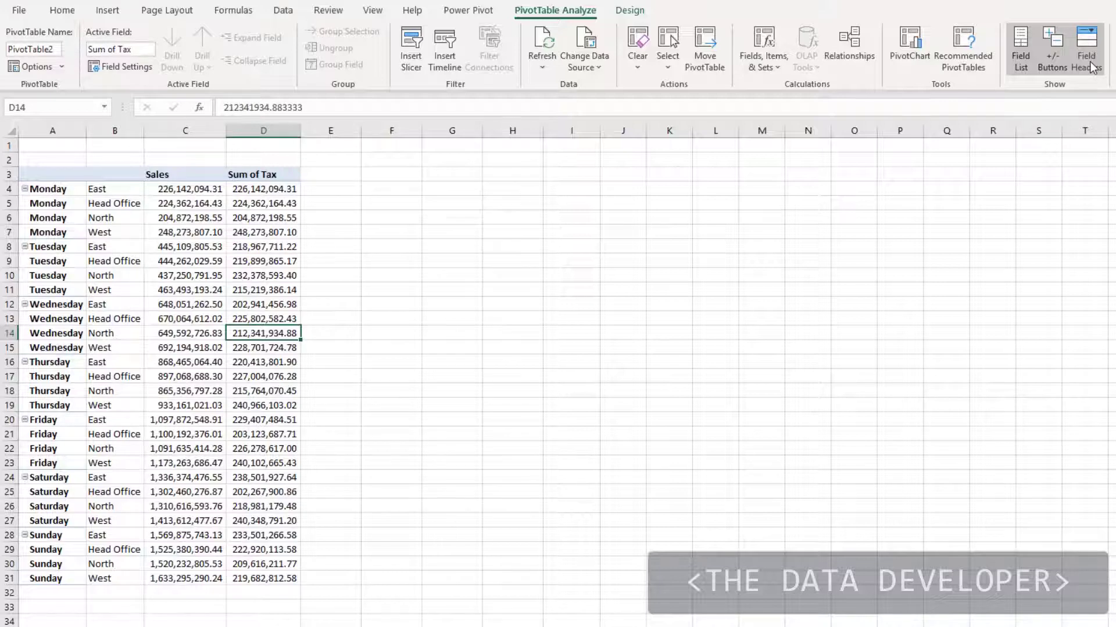
pyautogui.click(1092, 68)
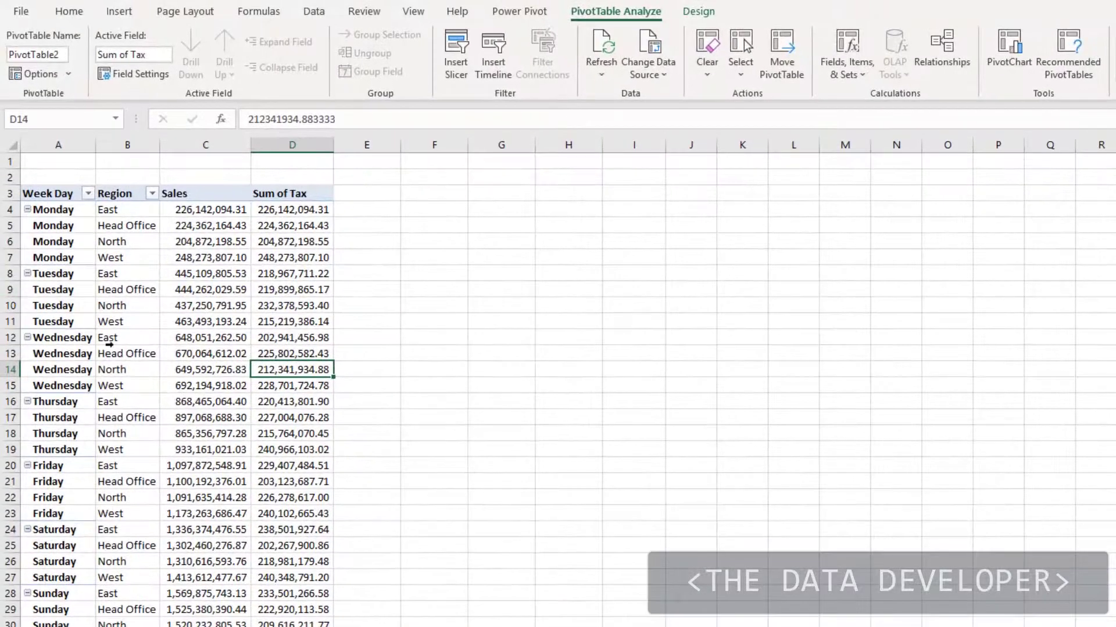
# Step: Insert a Clustered Column PivotChart from the PivotTable and move it up beside the table
pyautogui.click(126, 296)
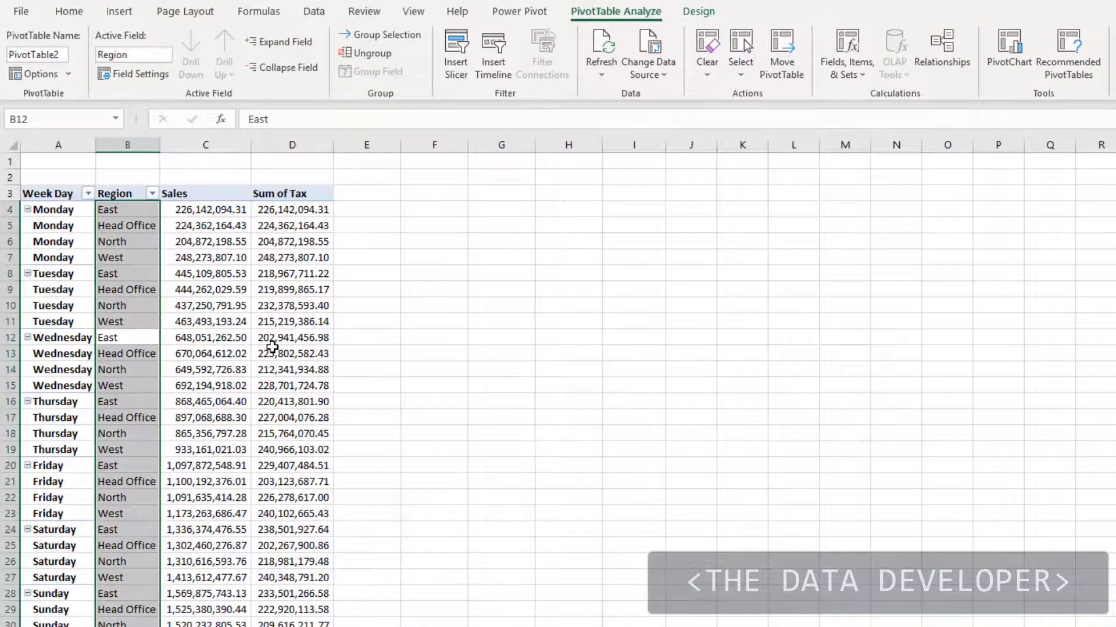
pyautogui.click(275, 352)
pyautogui.click(1007, 63)
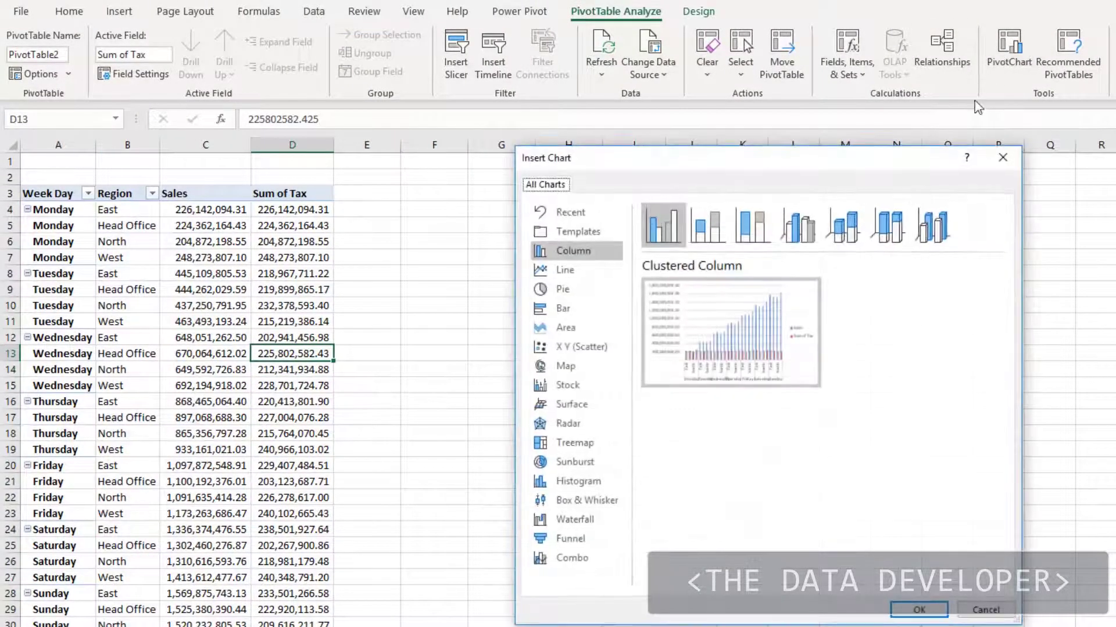
pyautogui.click(918, 610)
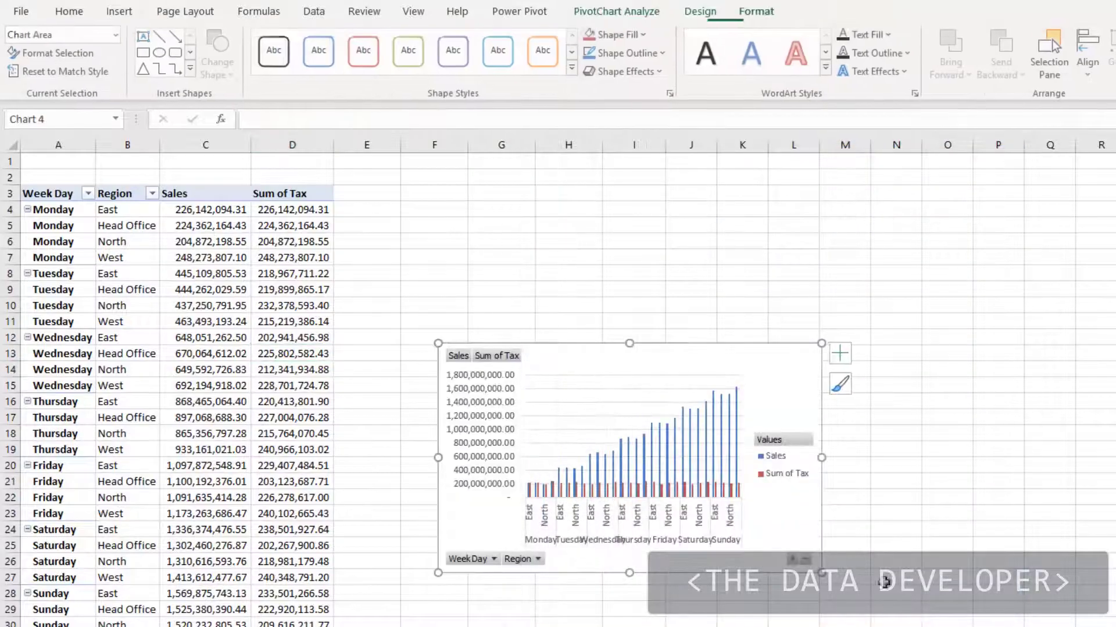
pyautogui.moveTo(722, 356); pyautogui.dragTo(747, 232)
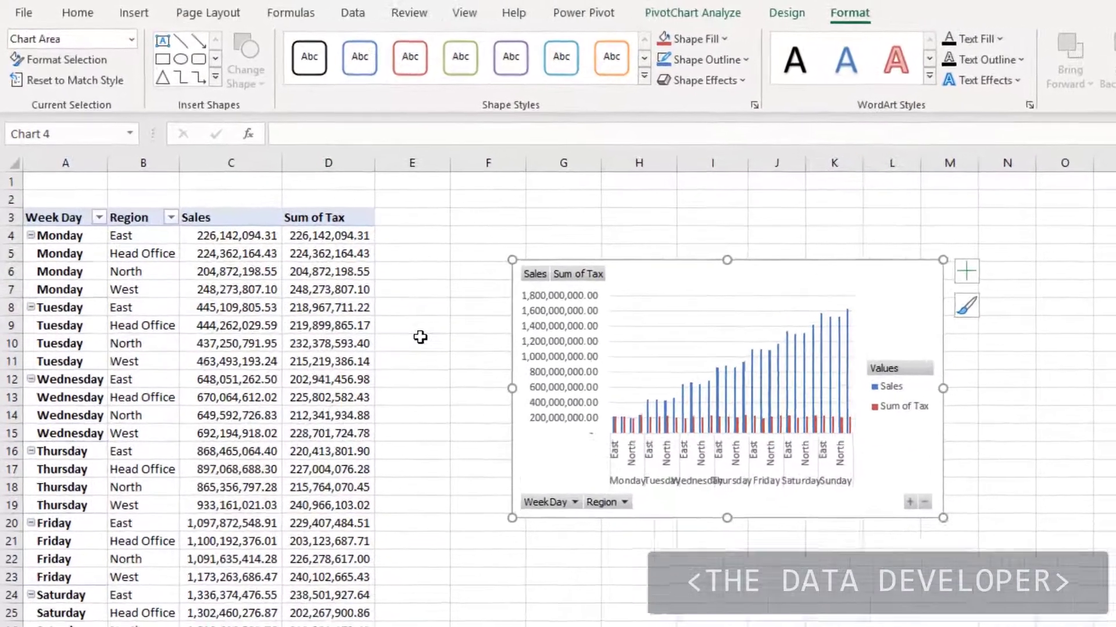
# Step: Filter the PivotTable's Region field to exclude East and Head Office, keeping North and West
pyautogui.click(377, 308)
pyautogui.click(140, 303)
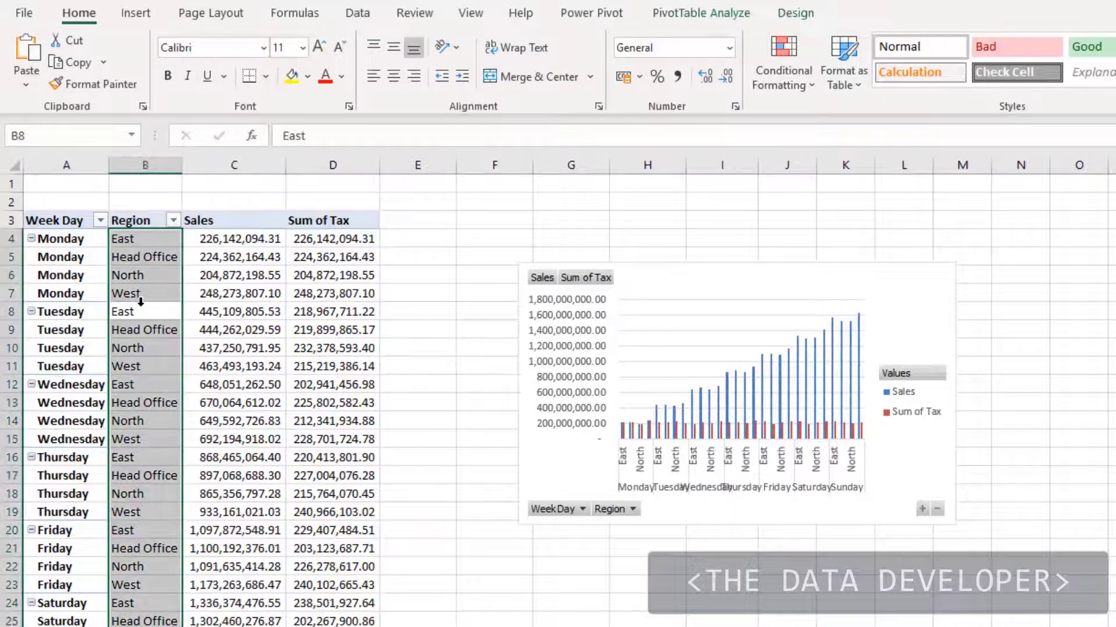
pyautogui.click(174, 220)
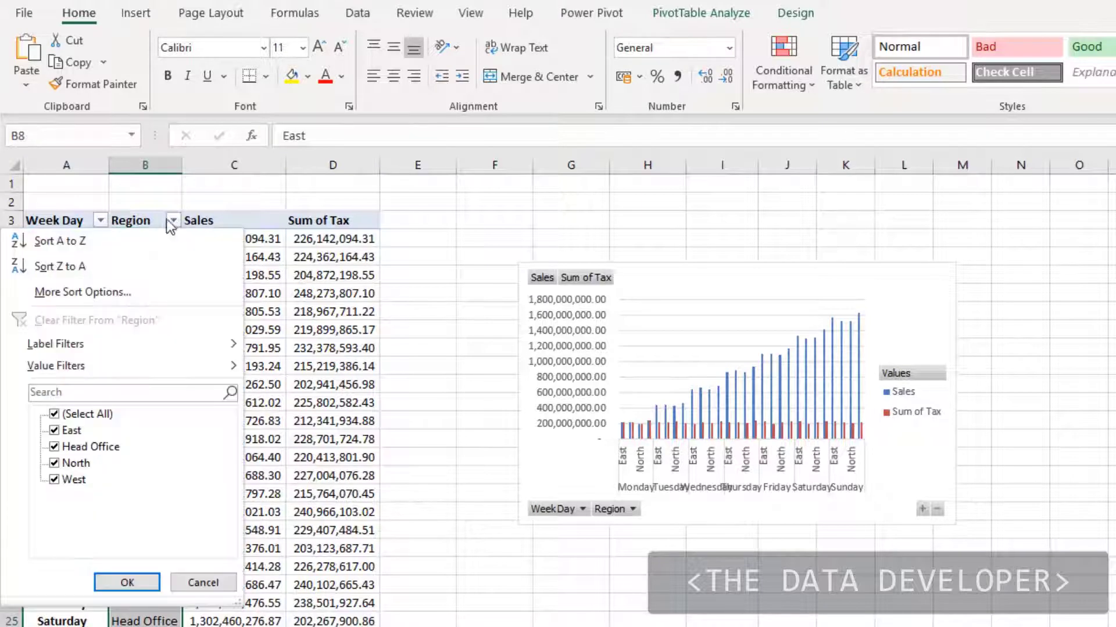
pyautogui.click(54, 431)
pyautogui.click(54, 447)
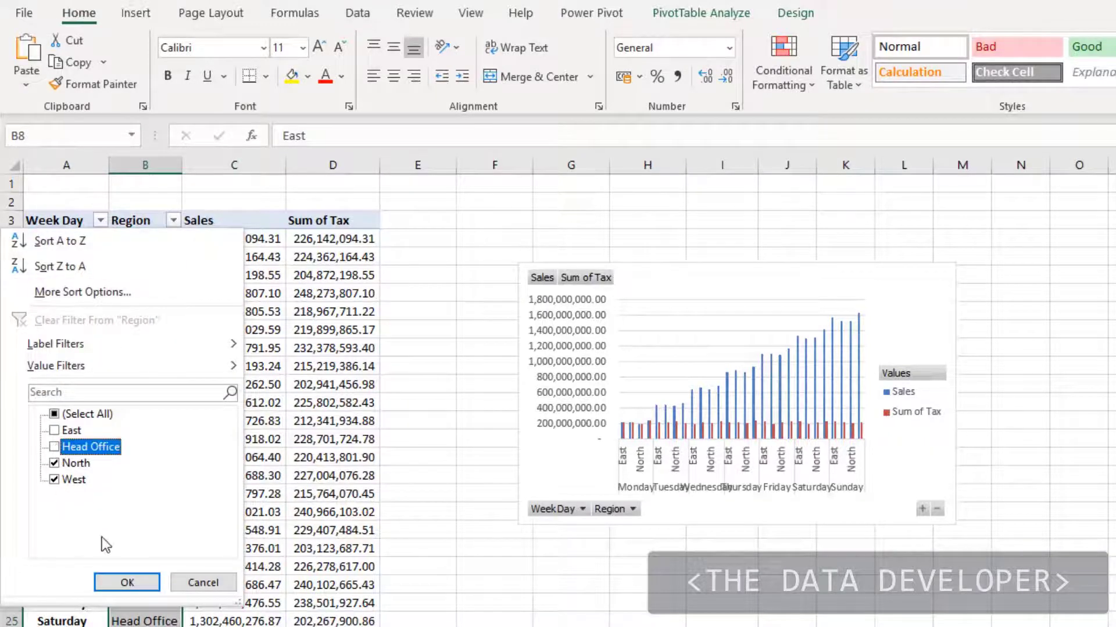
pyautogui.click(127, 582)
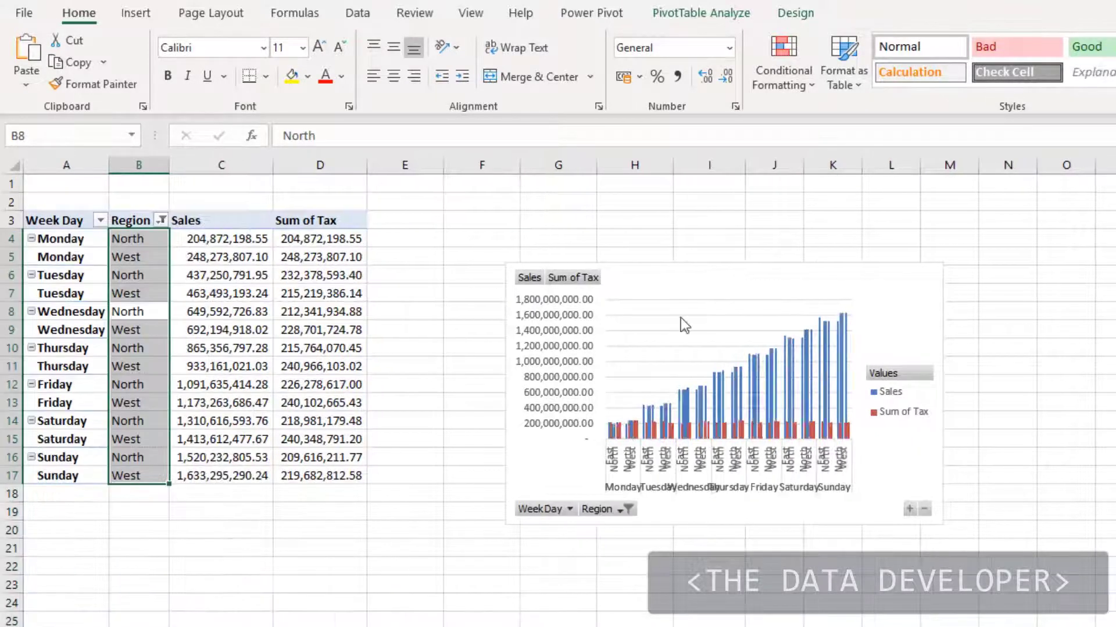
# Step: Filter the PivotTable's Week Day field to exclude Monday through Thursday, keeping Friday, Saturday and Sunday
pyautogui.click(100, 221)
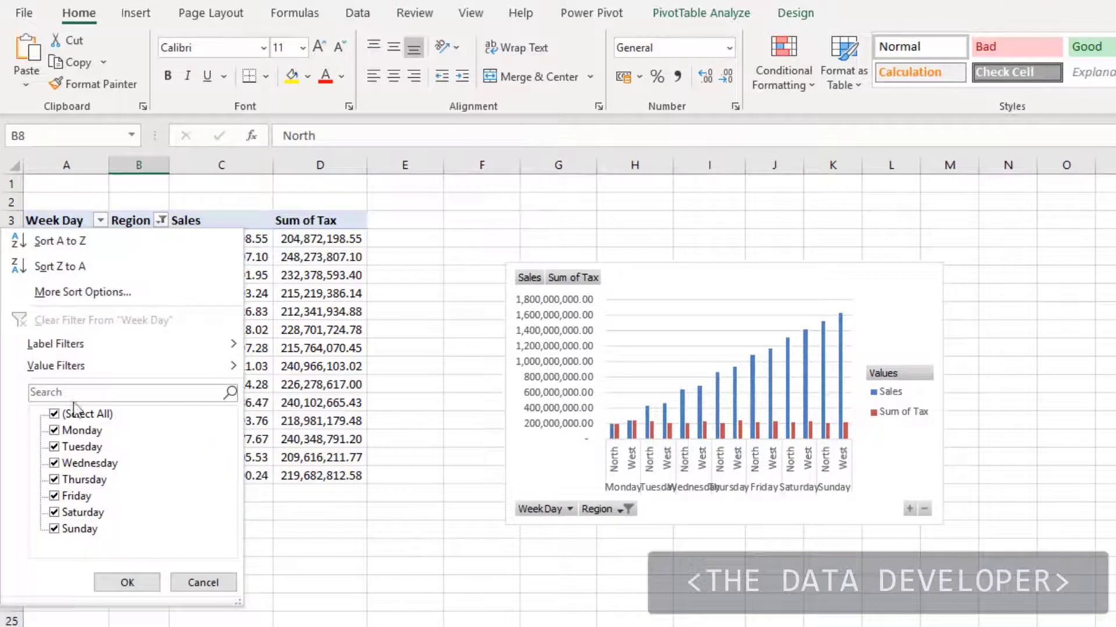
pyautogui.click(55, 431)
pyautogui.click(55, 446)
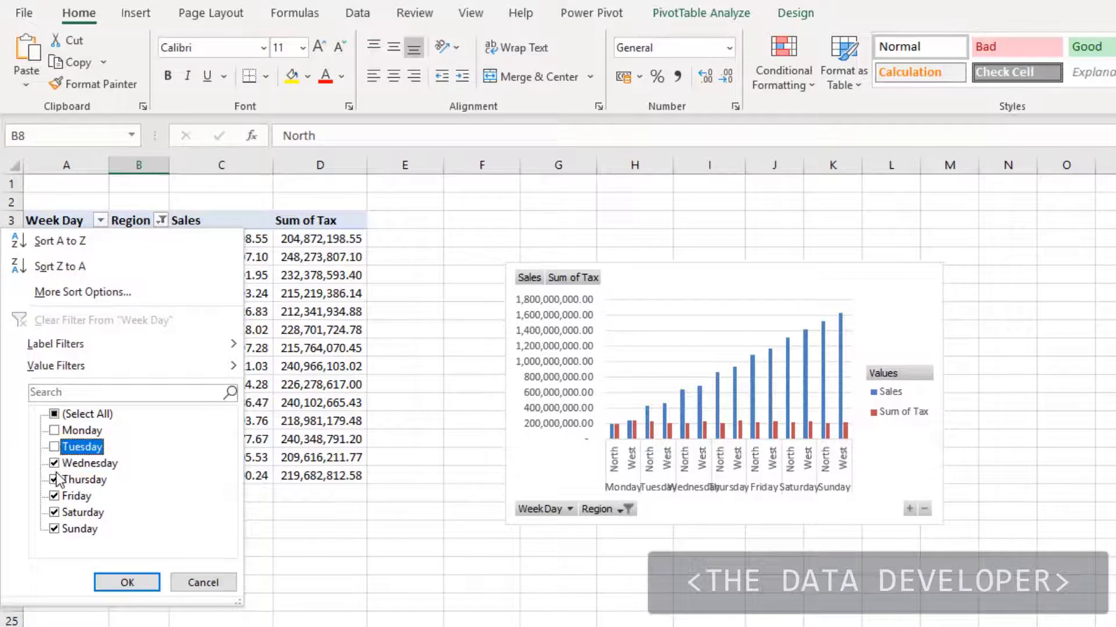
pyautogui.click(54, 463)
pyautogui.click(55, 479)
pyautogui.click(128, 583)
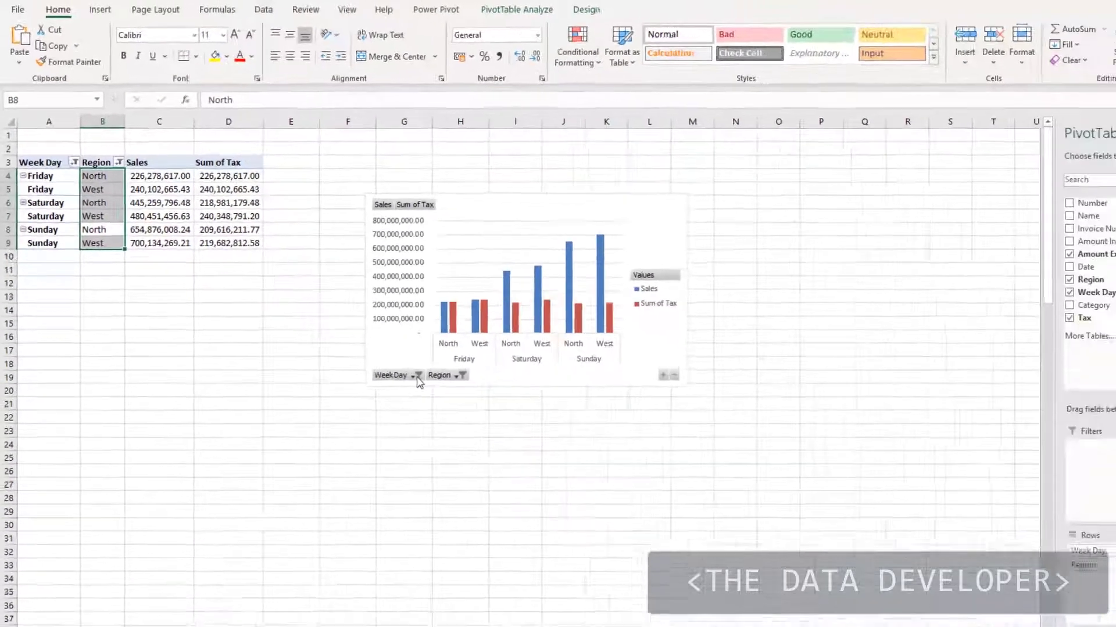
# Step: Use the PivotChart's own Week Day filter to exclude Friday and Sunday, leaving only Saturday
pyautogui.click(546, 492)
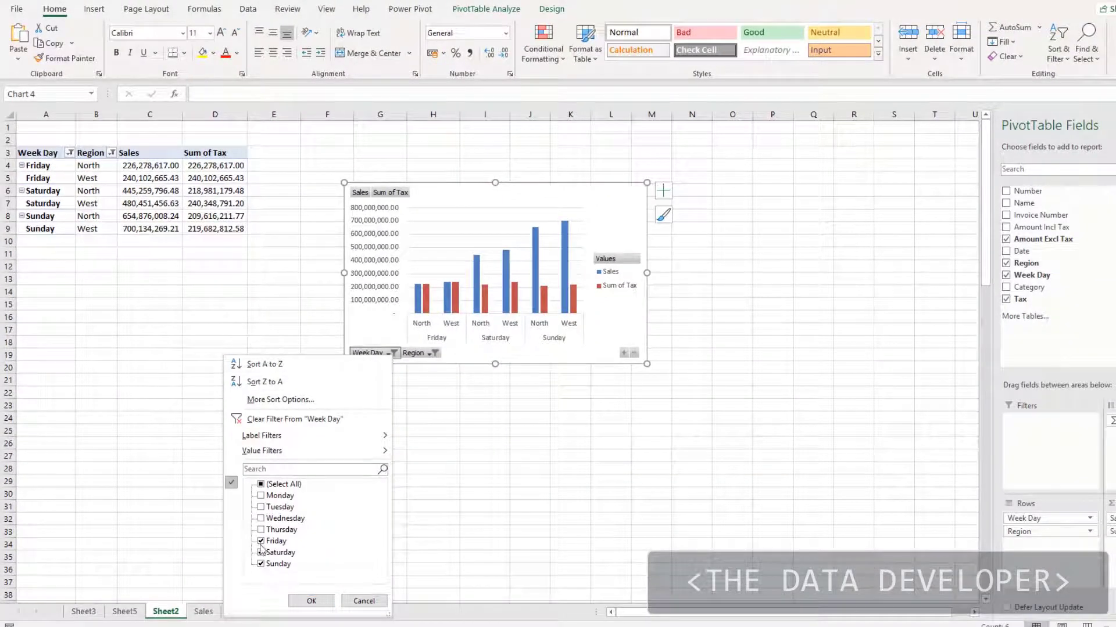
pyautogui.click(261, 565)
pyautogui.click(261, 541)
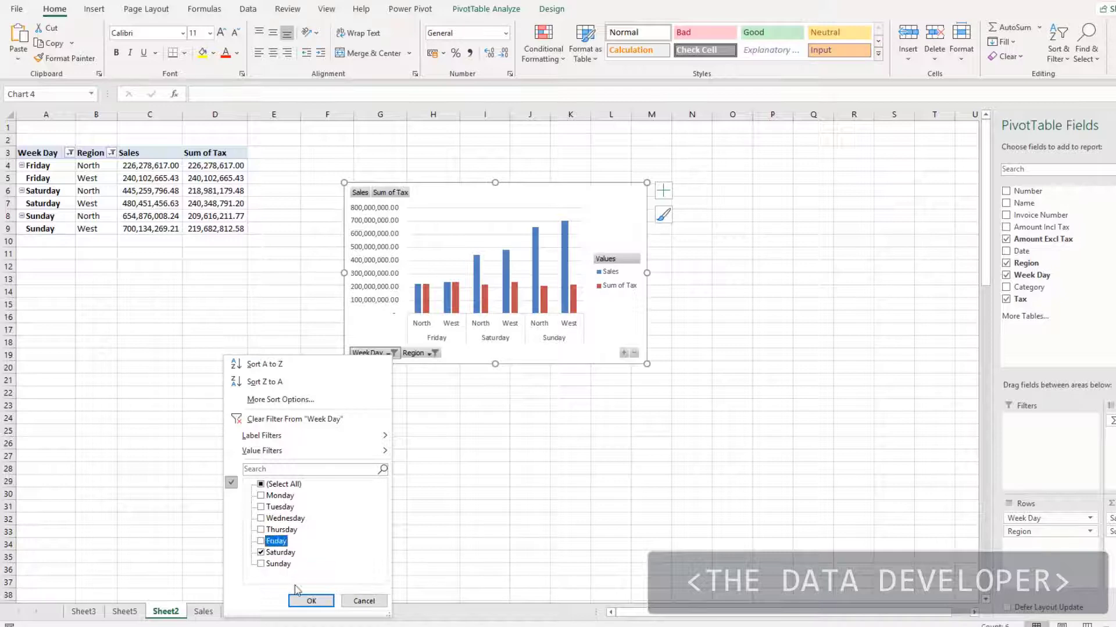
pyautogui.click(311, 600)
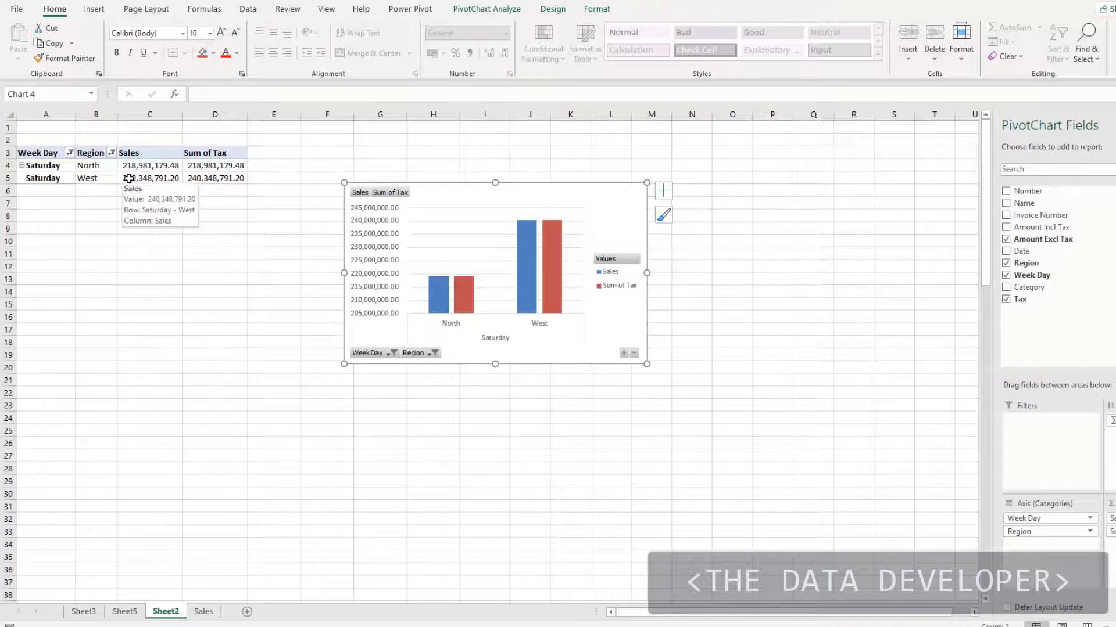
# Step: Delete the PivotChart and clear all filters from the PivotTable
pyautogui.press('Delete')
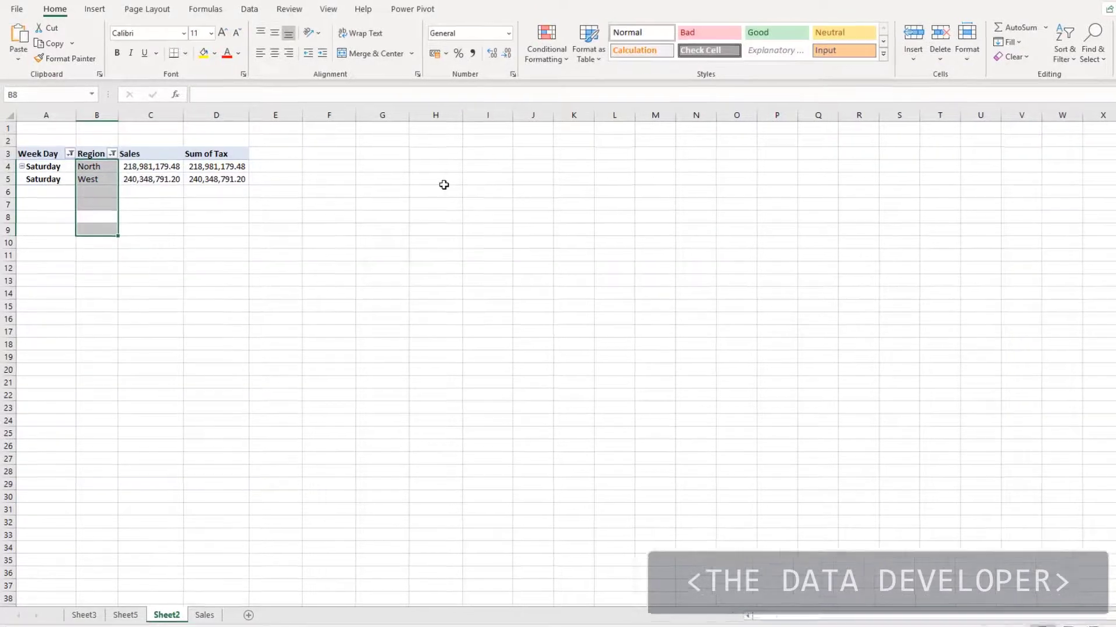
pyautogui.click(410, 194)
pyautogui.click(216, 248)
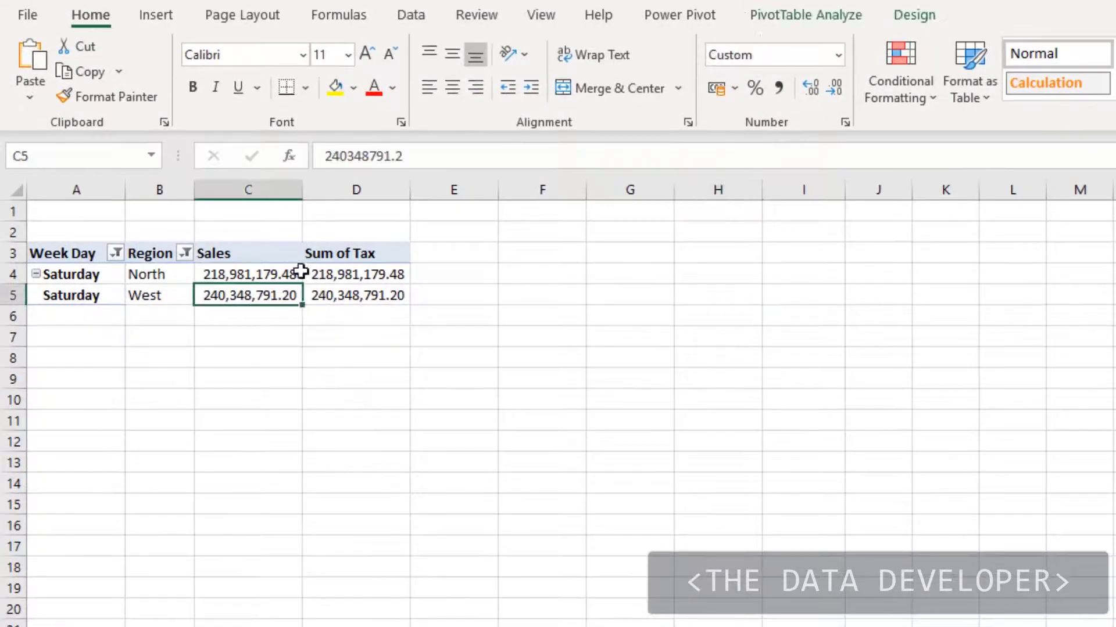
pyautogui.click(410, 15)
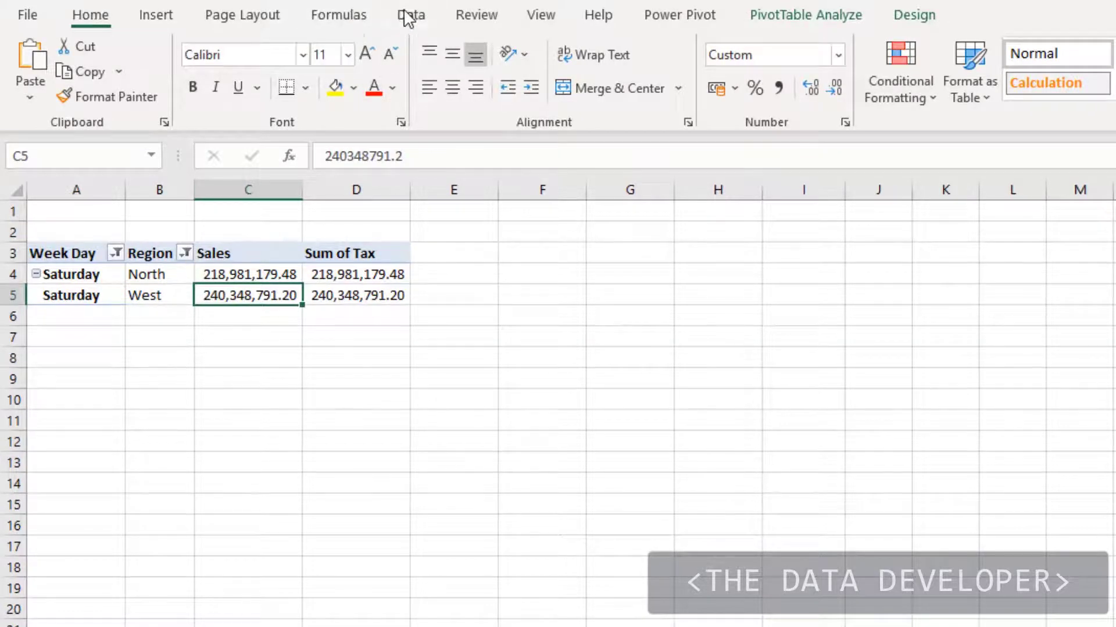
pyautogui.click(927, 46)
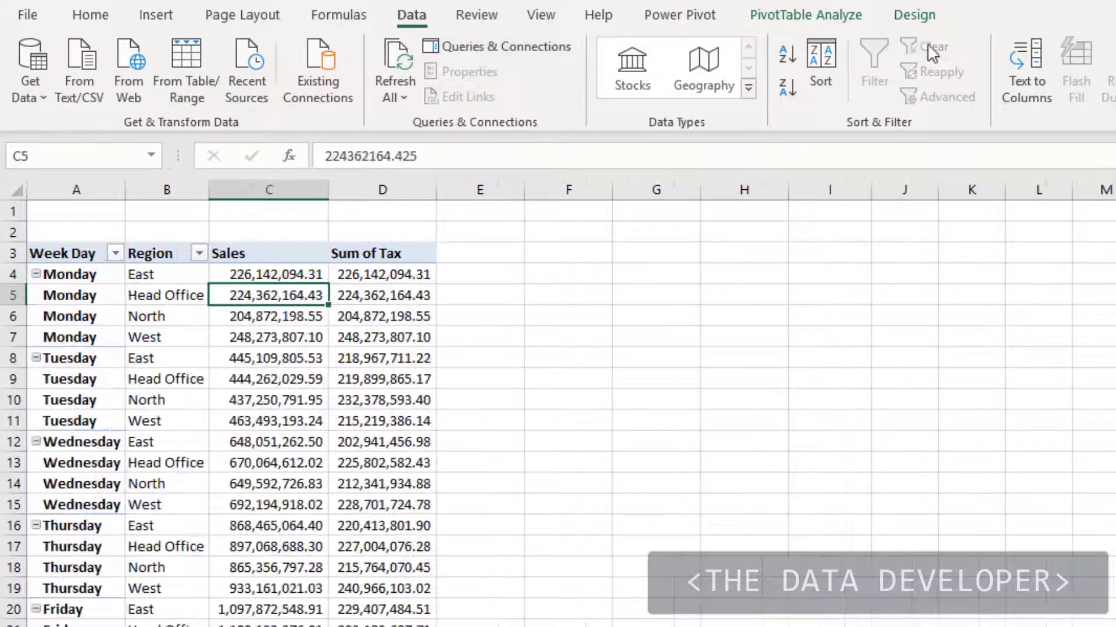
# Step: On the Sales sheet, copy the last 15 records (rows 9922 to 9936, columns A to I) and paste them below the data from A9937
pyautogui.click(837, 17)
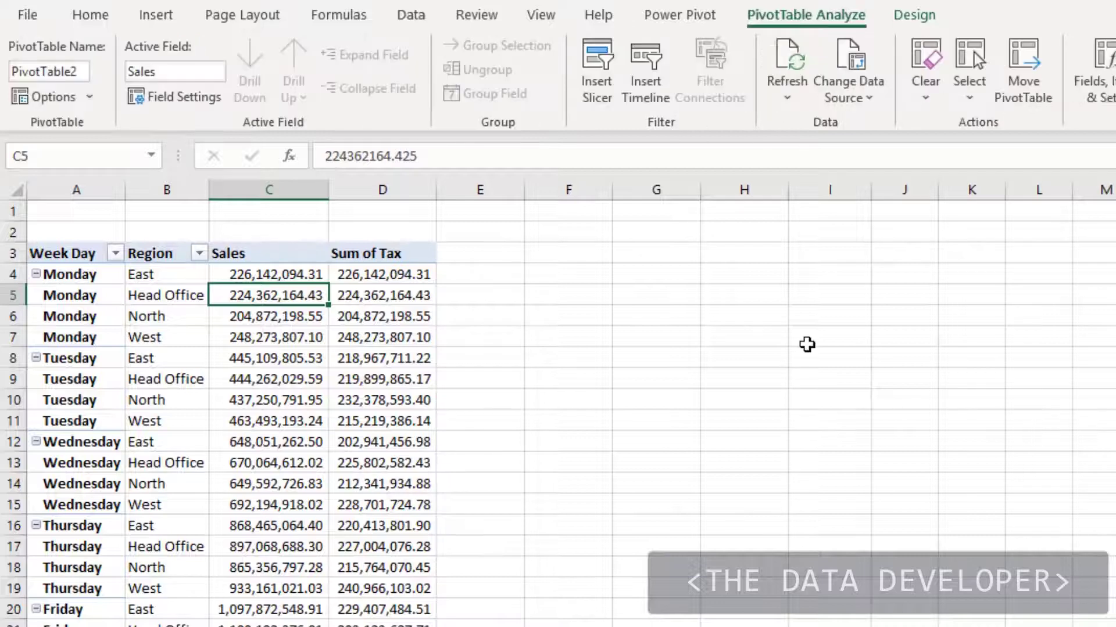
pyautogui.click(282, 400)
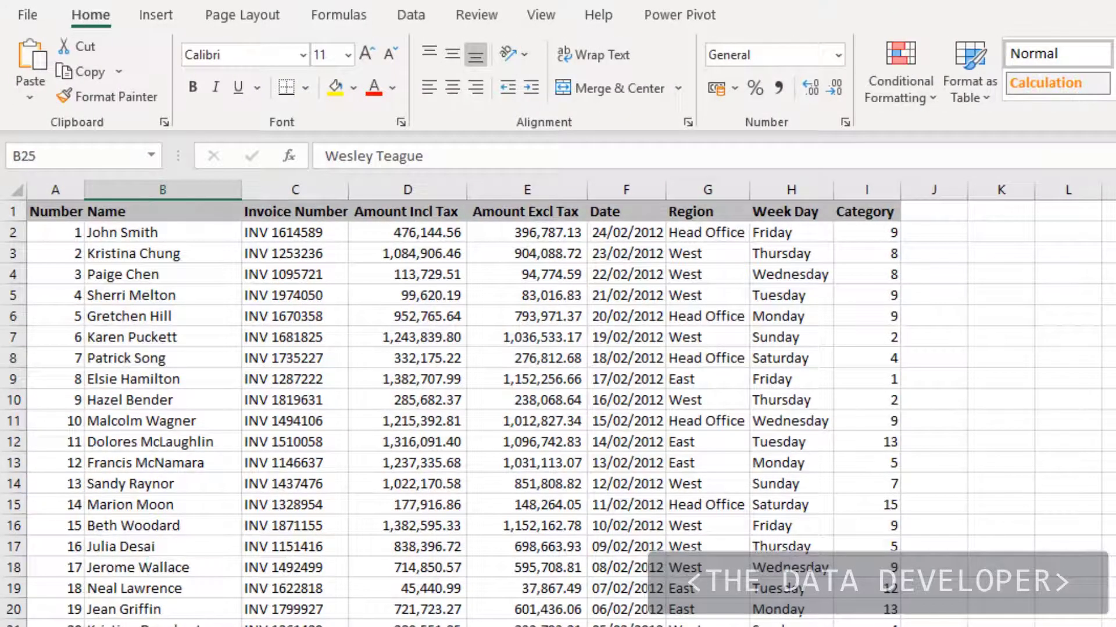
pyautogui.hotkey('ctrl', 'Down')
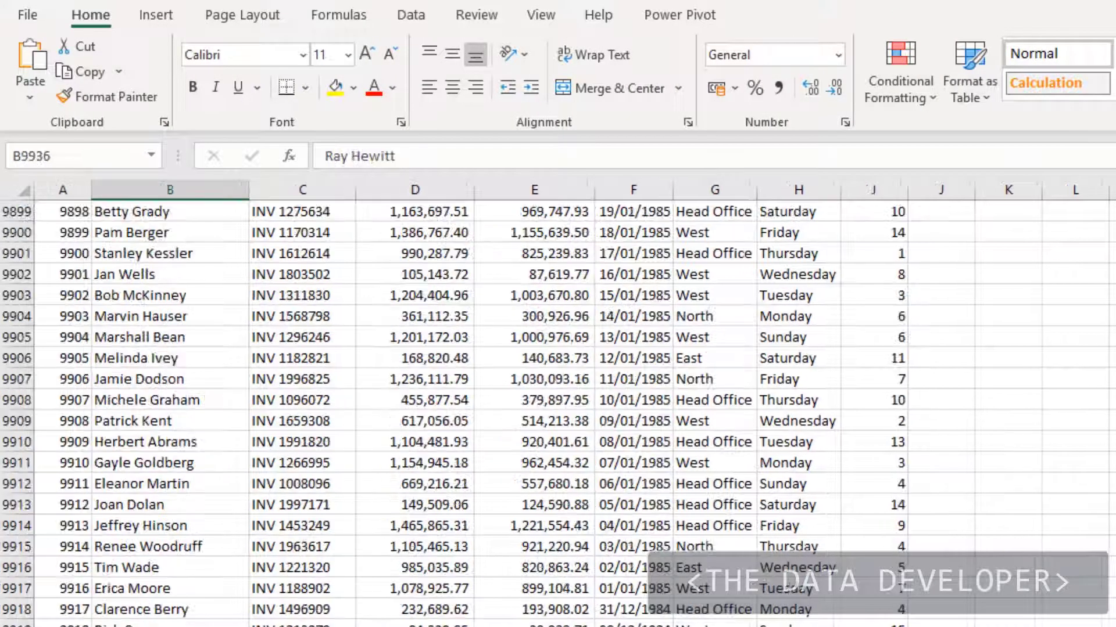
pyautogui.scroll(-3, 558, 407)
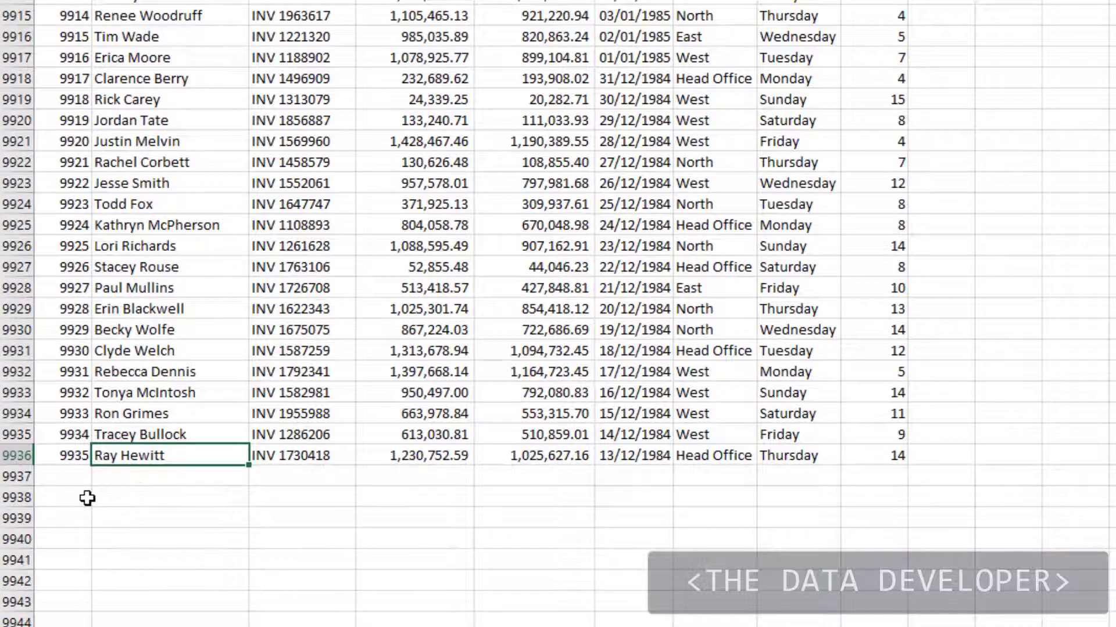
pyautogui.click(65, 470)
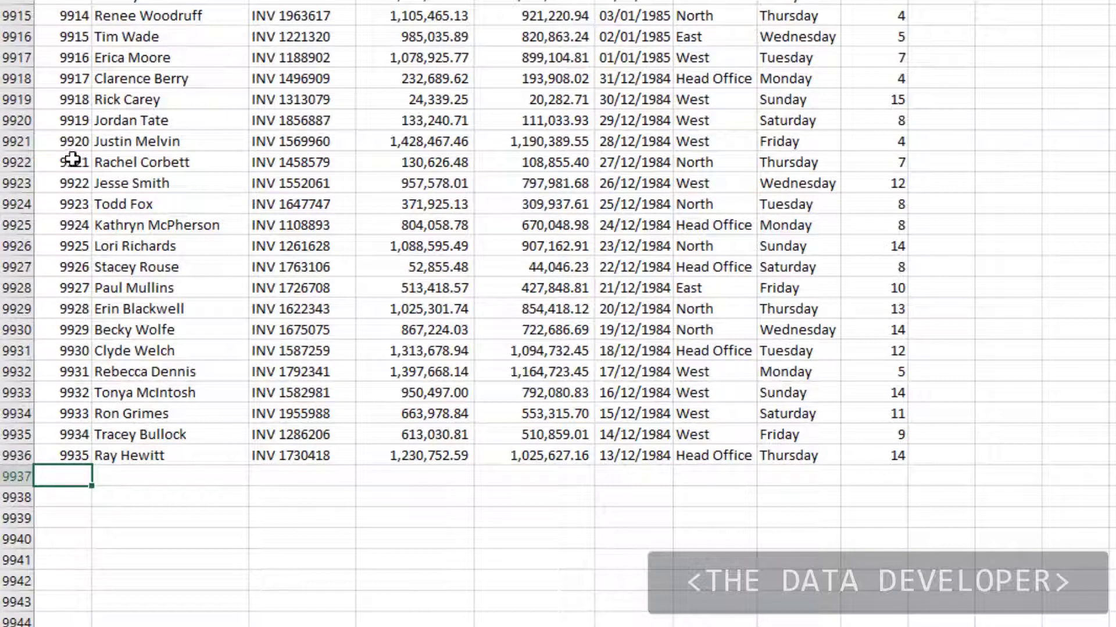
pyautogui.moveTo(72, 159); pyautogui.dragTo(896, 443)
pyautogui.hotkey('ctrl', 'c')
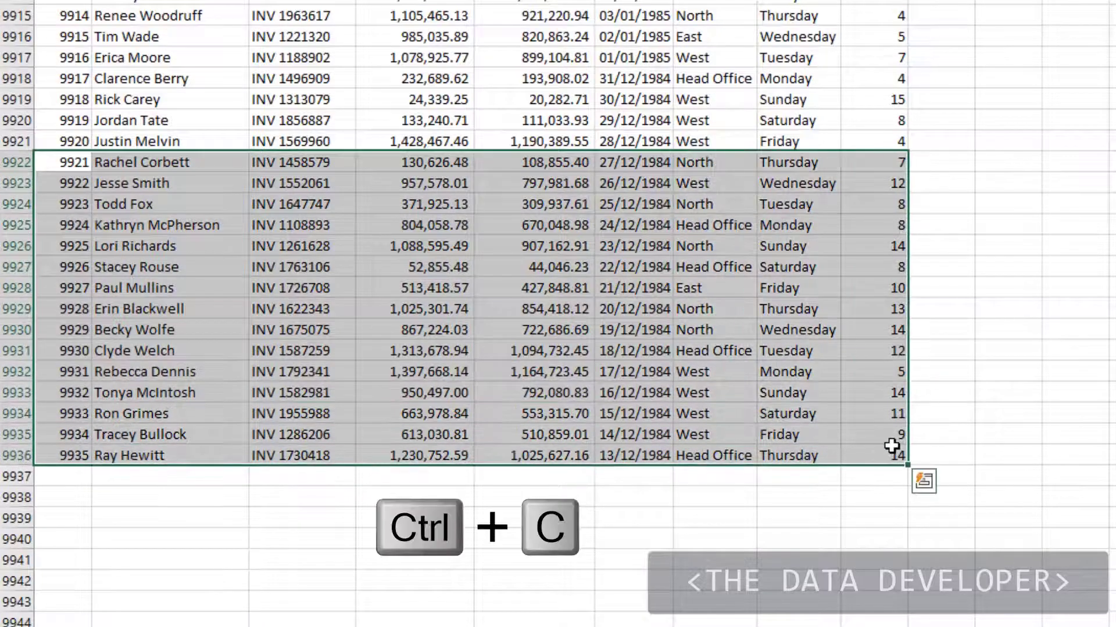
pyautogui.click(82, 472)
pyautogui.hotkey('ctrl', 'v')
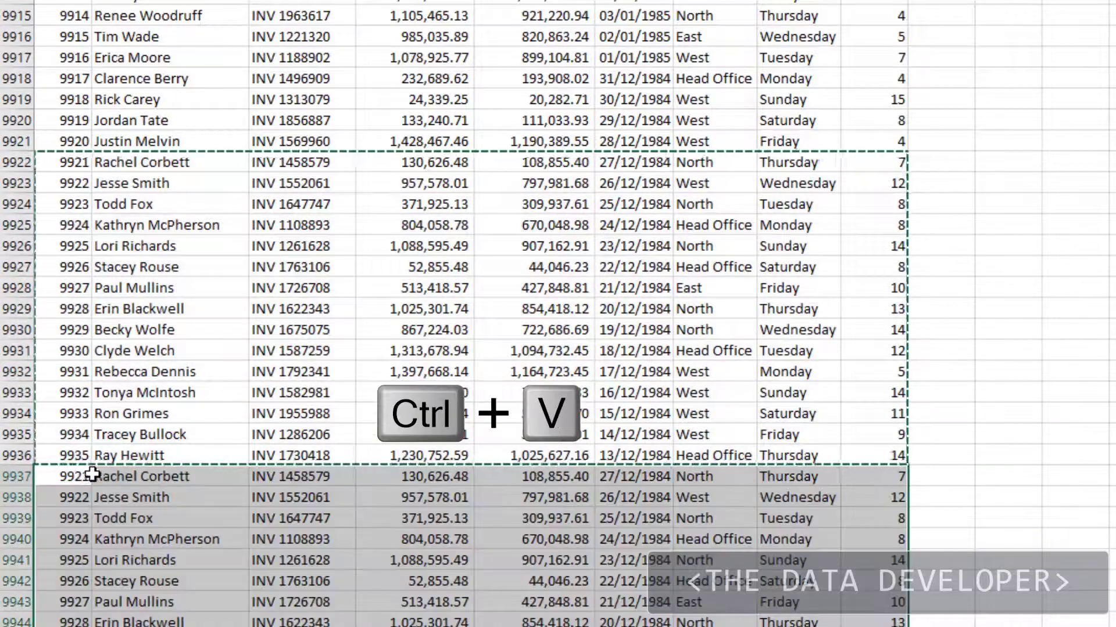
pyautogui.click(239, 307)
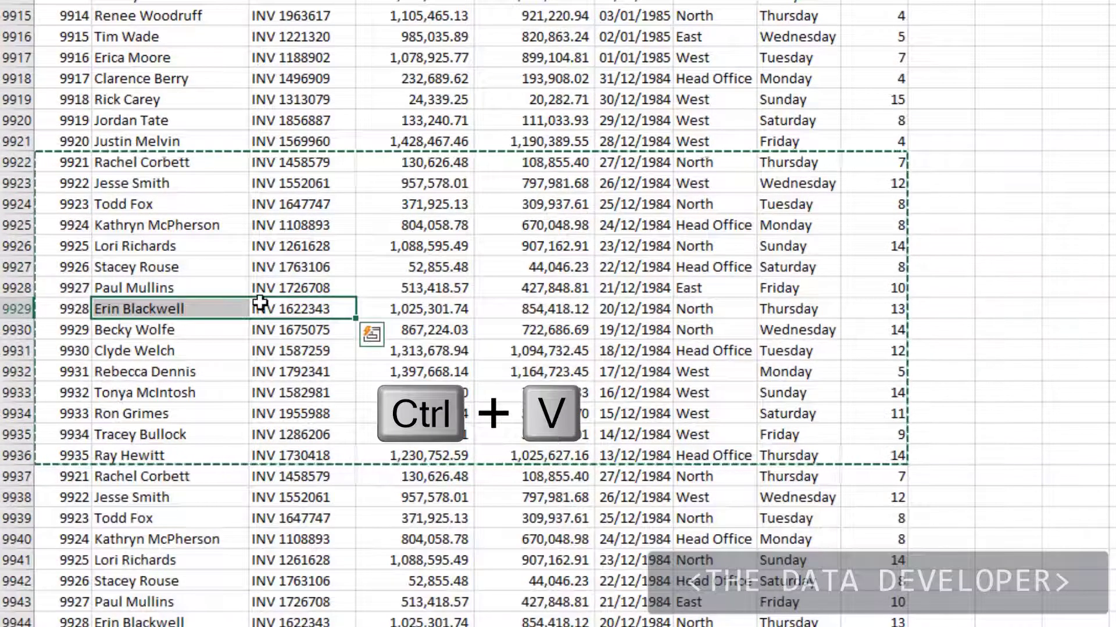
pyautogui.press('Escape')
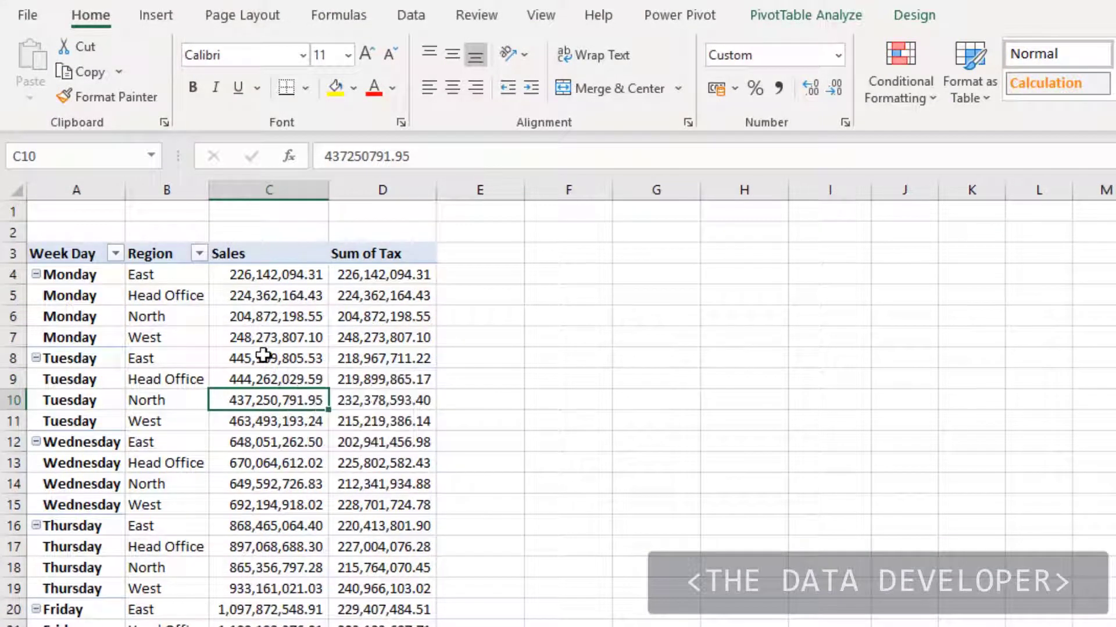
# Step: Refresh the PivotTable and extend its data source range to Sales!$A$1:$I$9951
pyautogui.click(811, 18)
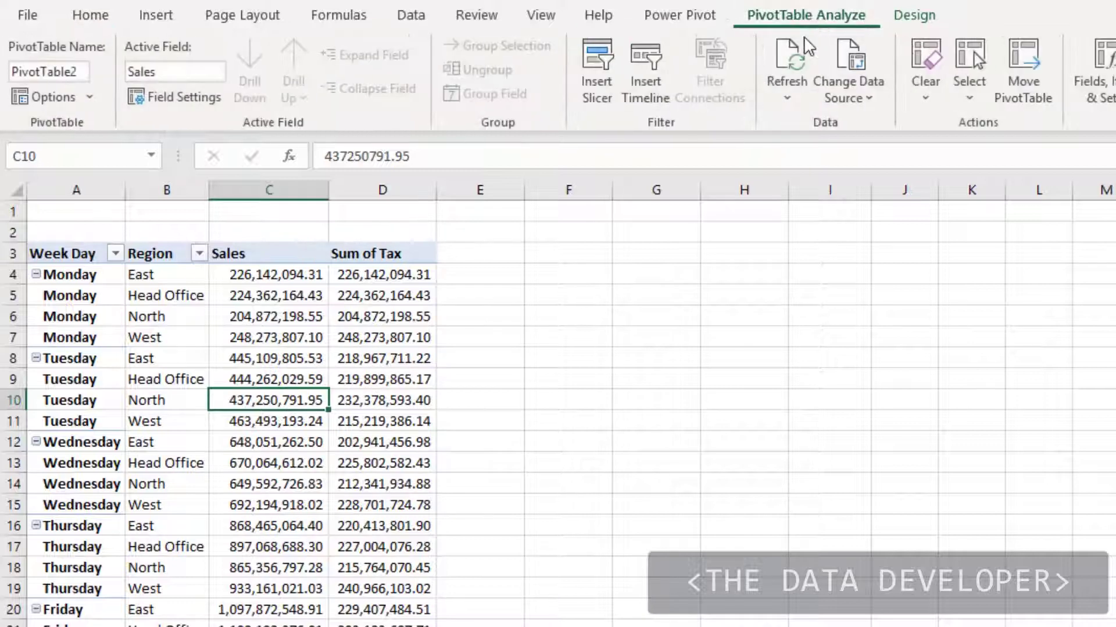
pyautogui.click(787, 61)
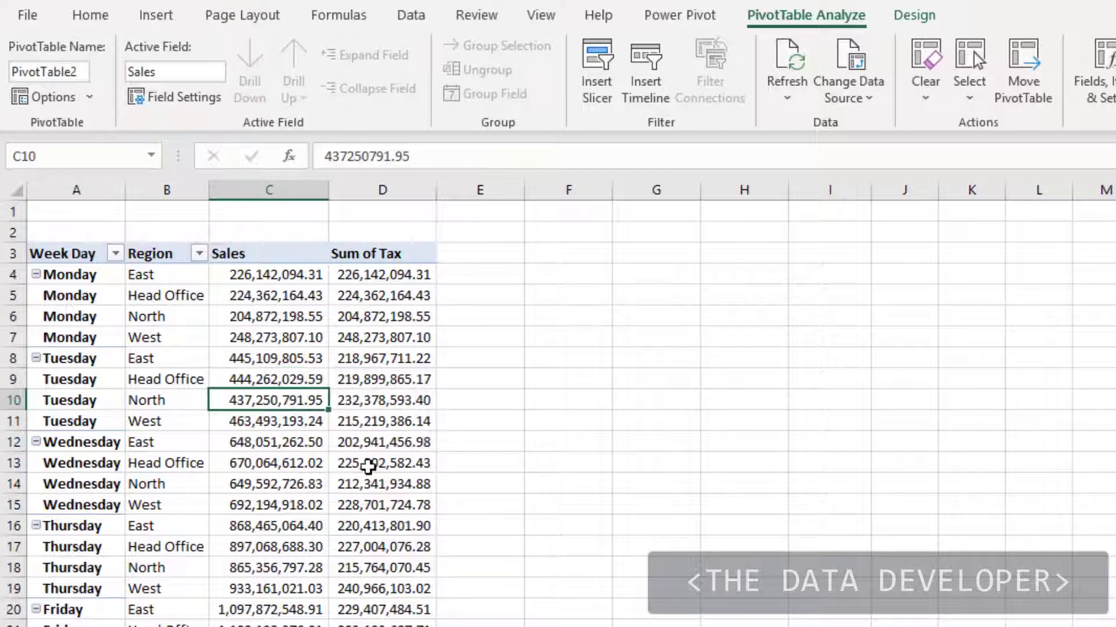
pyautogui.click(841, 61)
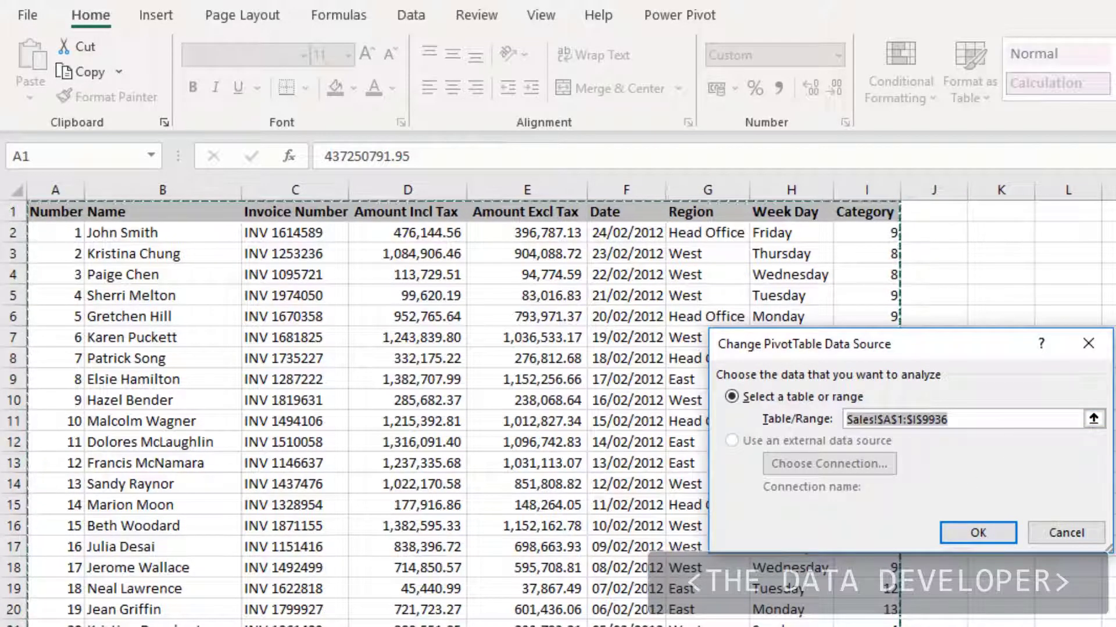
pyautogui.moveTo(1115, 215); pyautogui.dragTo(1115, 624)
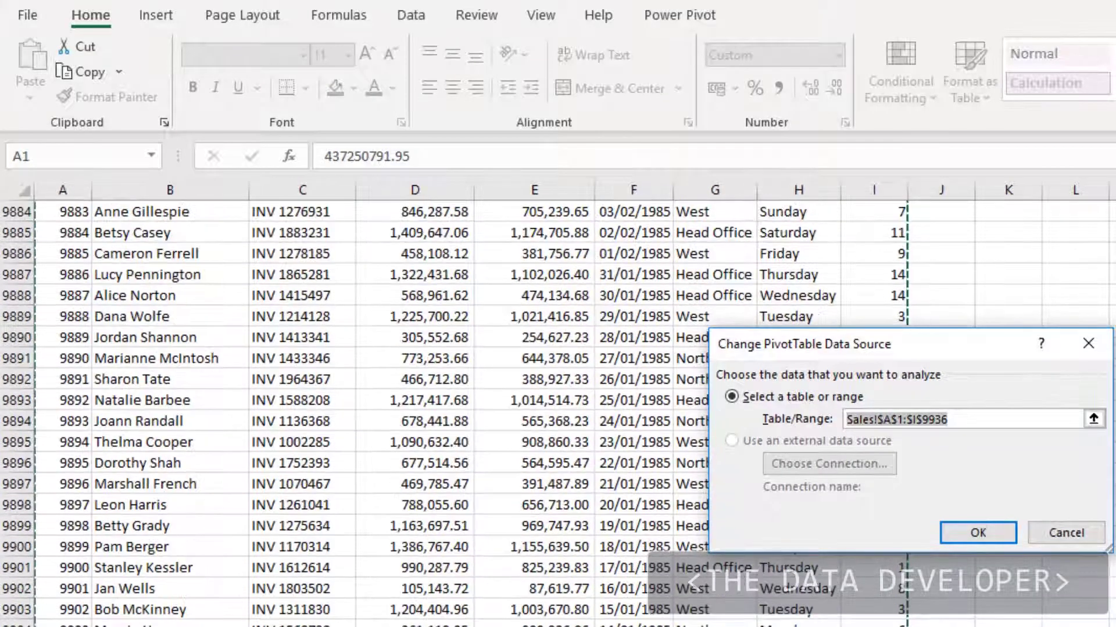
pyautogui.scroll(-16, 471, 412)
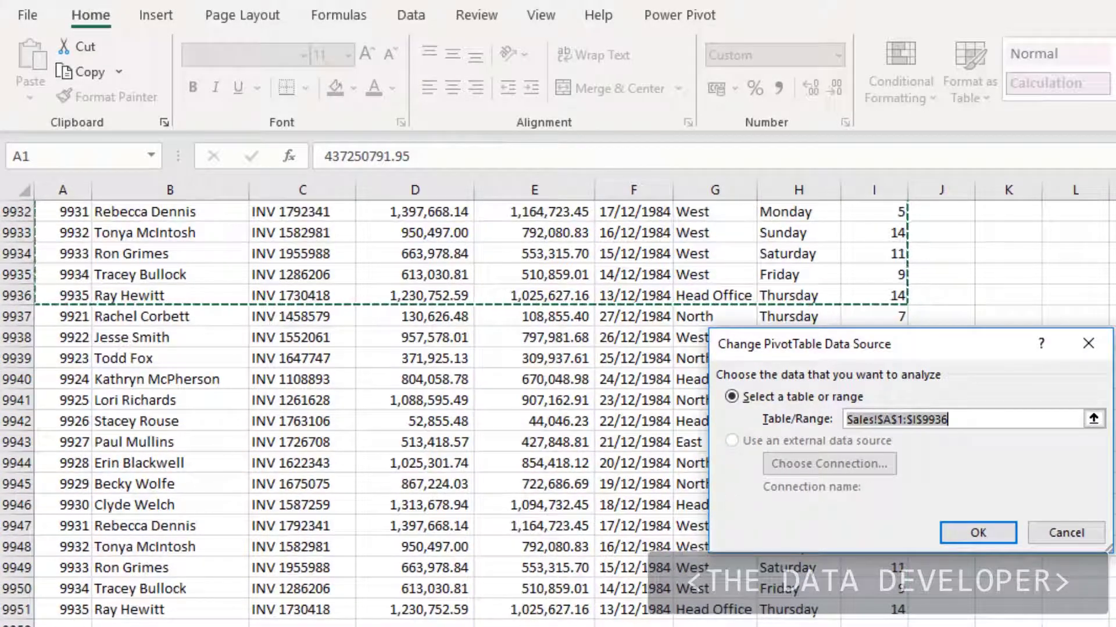
pyautogui.click(962, 417)
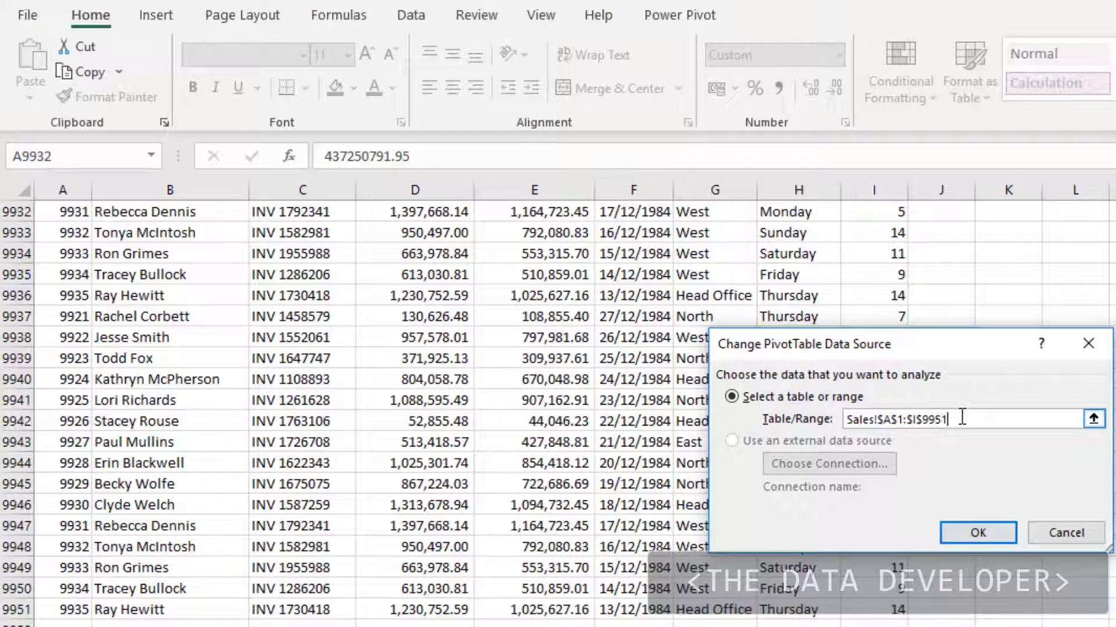
pyautogui.click(967, 535)
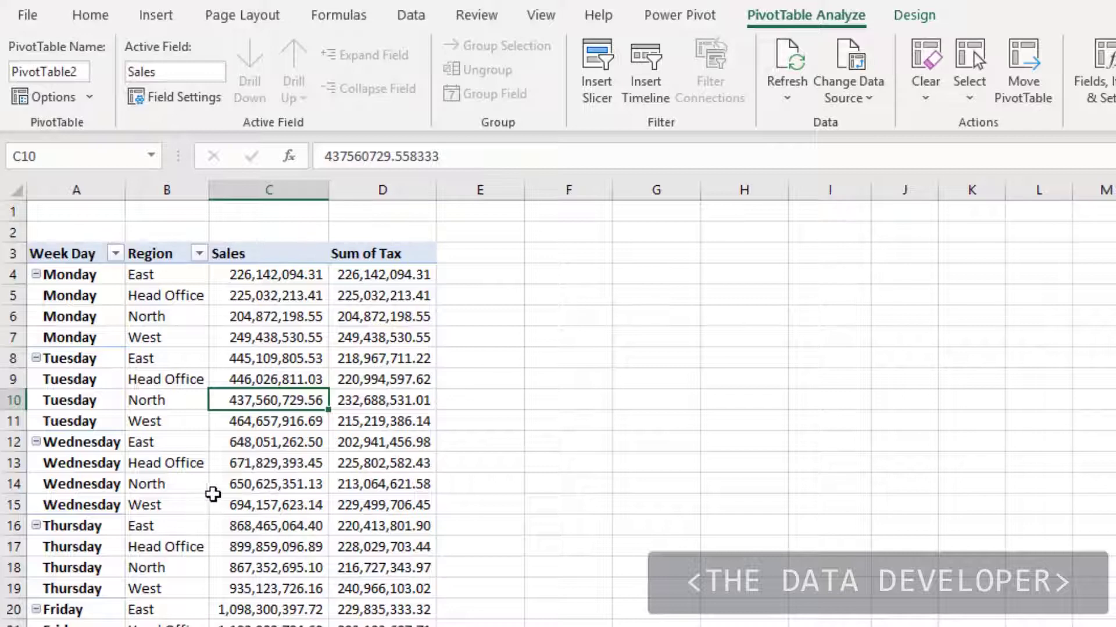
# Step: From a cell in the PivotTable's Region column, turn on Defer Layout Update in the field list
pyautogui.click(196, 483)
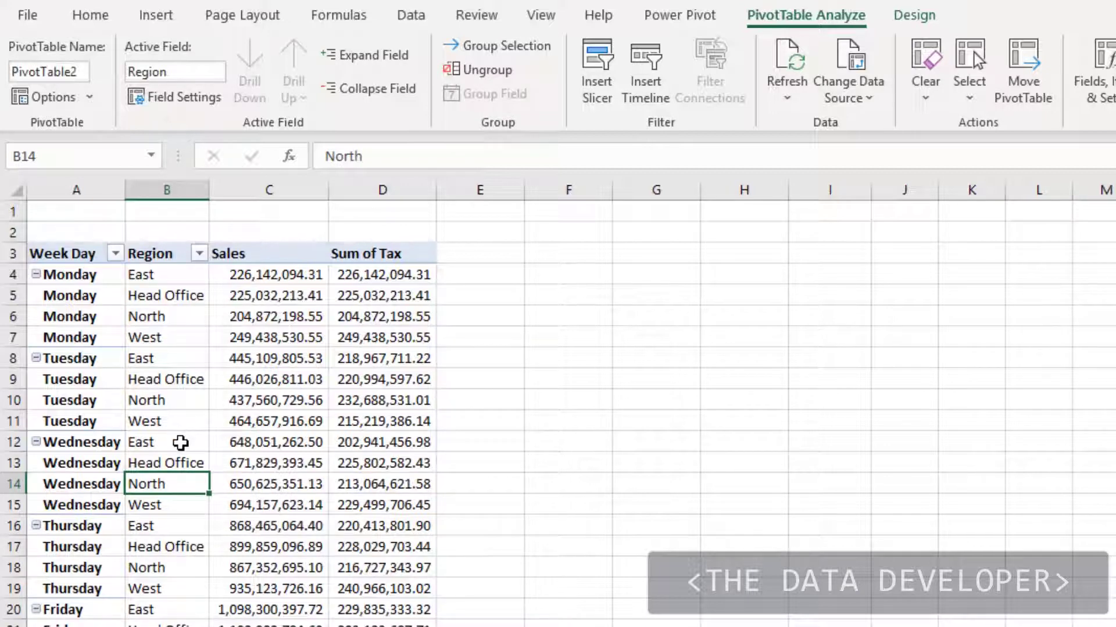
pyautogui.click(180, 442)
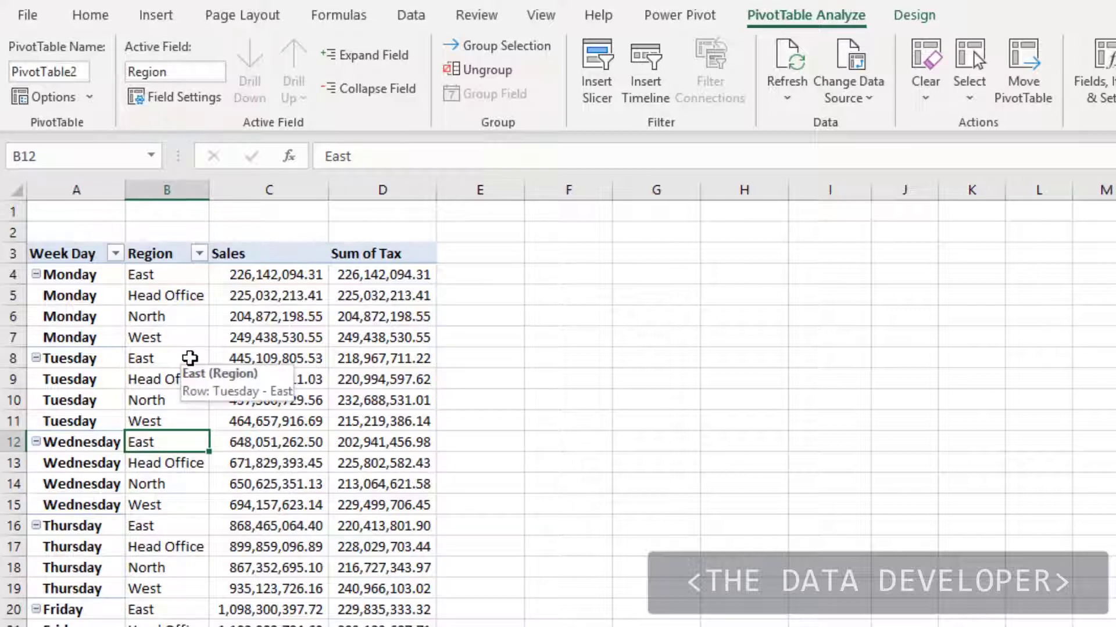
pyautogui.click(190, 359)
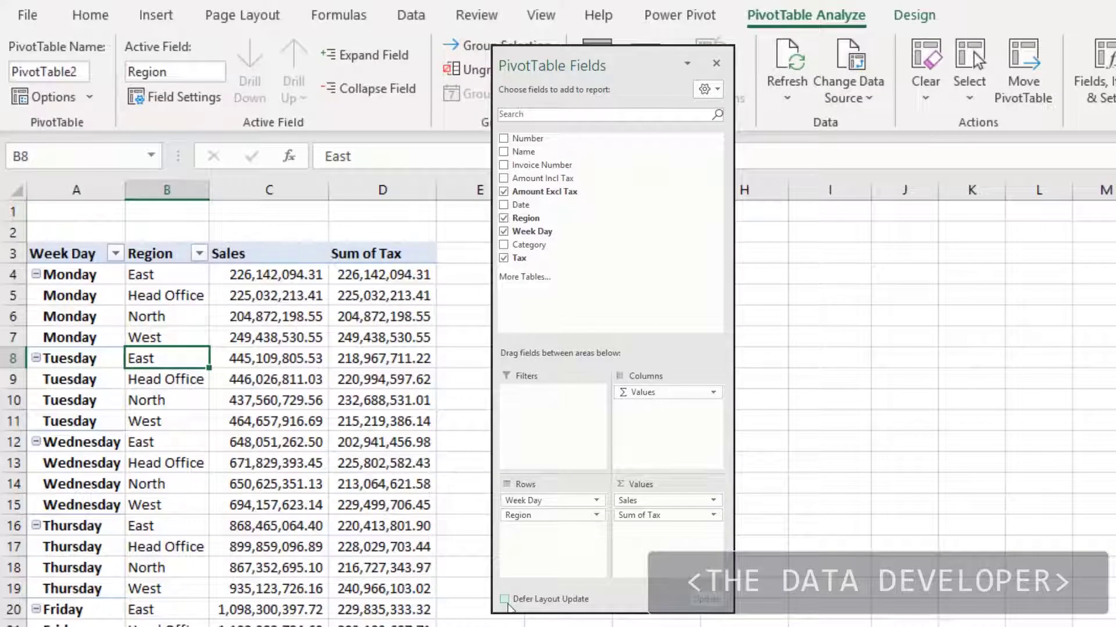
pyautogui.click(504, 600)
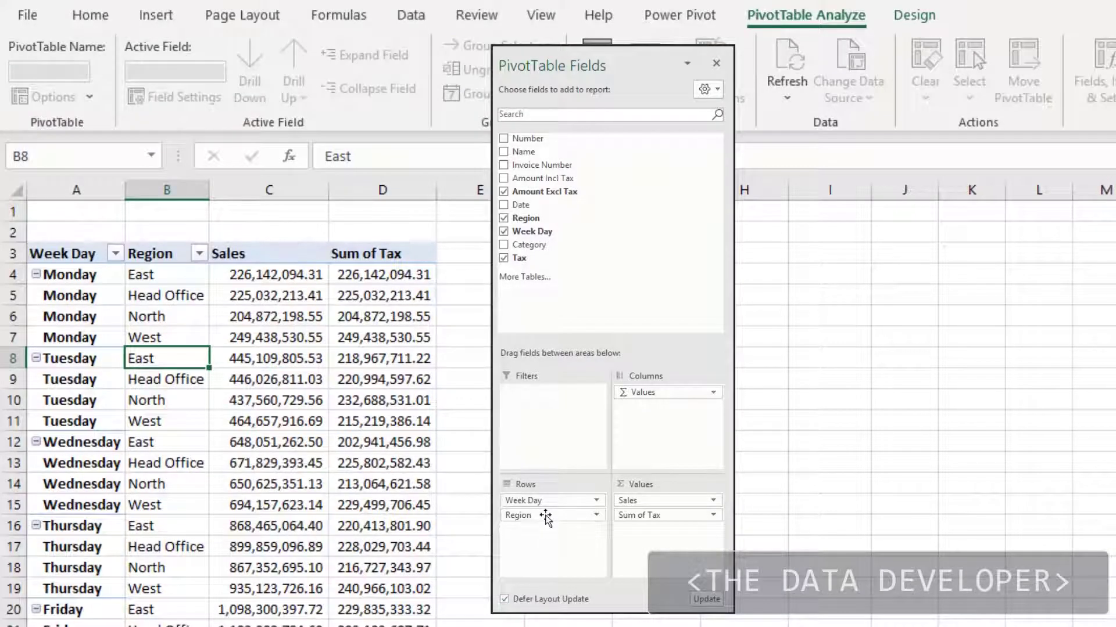
# Step: Place Category below Region in Rows and Week Day in Columns, apply the deferred layout, and turn off Defer Layout Update
pyautogui.moveTo(526, 248); pyautogui.dragTo(565, 532)
pyautogui.moveTo(570, 247); pyautogui.dragTo(680, 428)
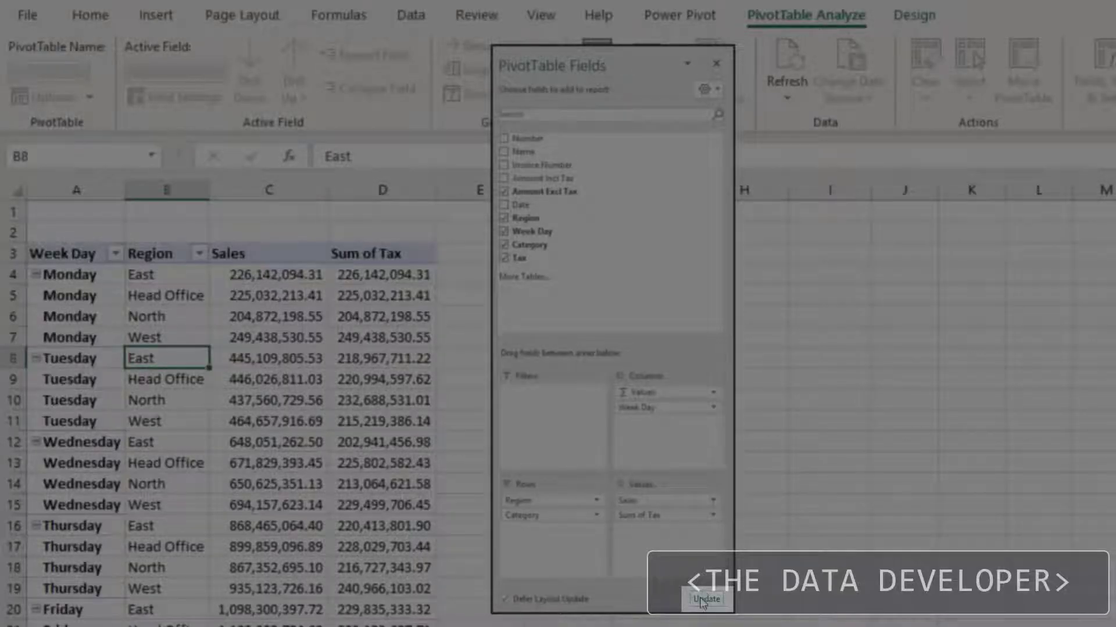
pyautogui.click(704, 600)
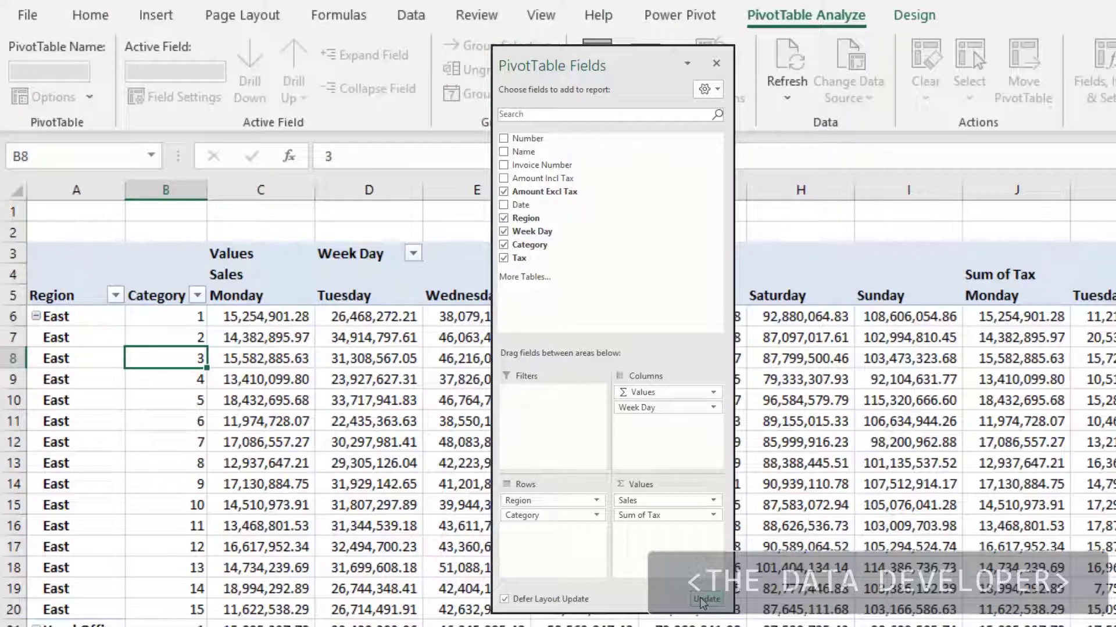
pyautogui.click(507, 602)
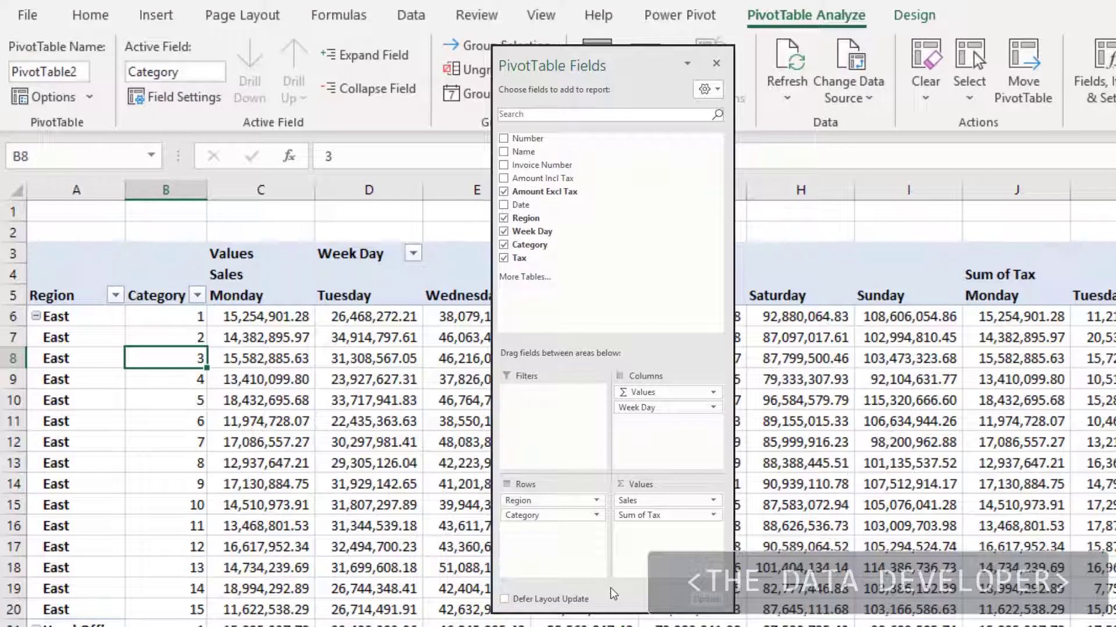